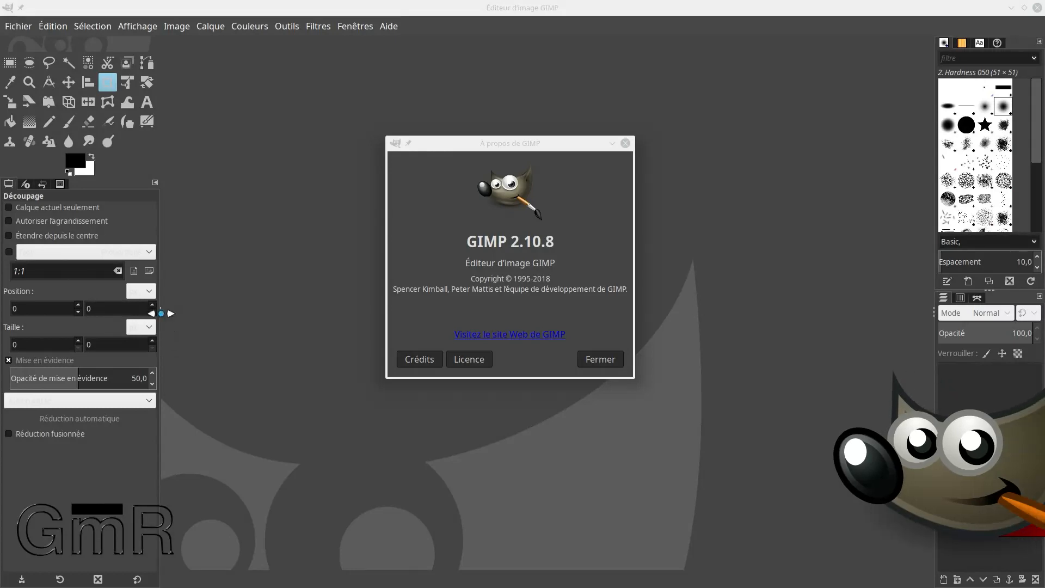
# - Widen the toolbox dock and close the About GIMP dialog
pyautogui.press('Escape')
pyautogui.moveTo(163, 313); pyautogui.dragTo(229, 311)
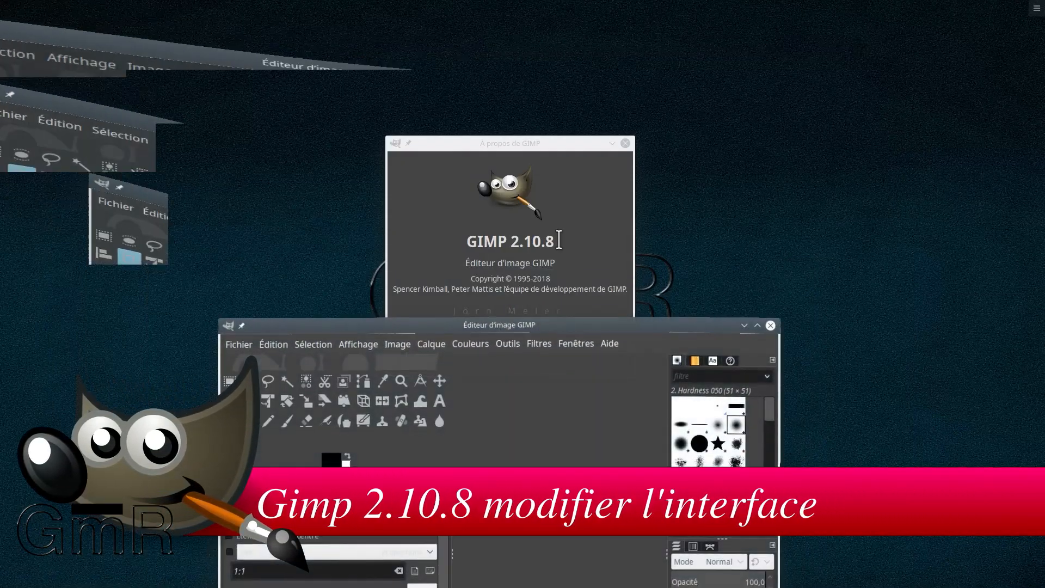
pyautogui.moveTo(531, 146); pyautogui.dragTo(522, 123)
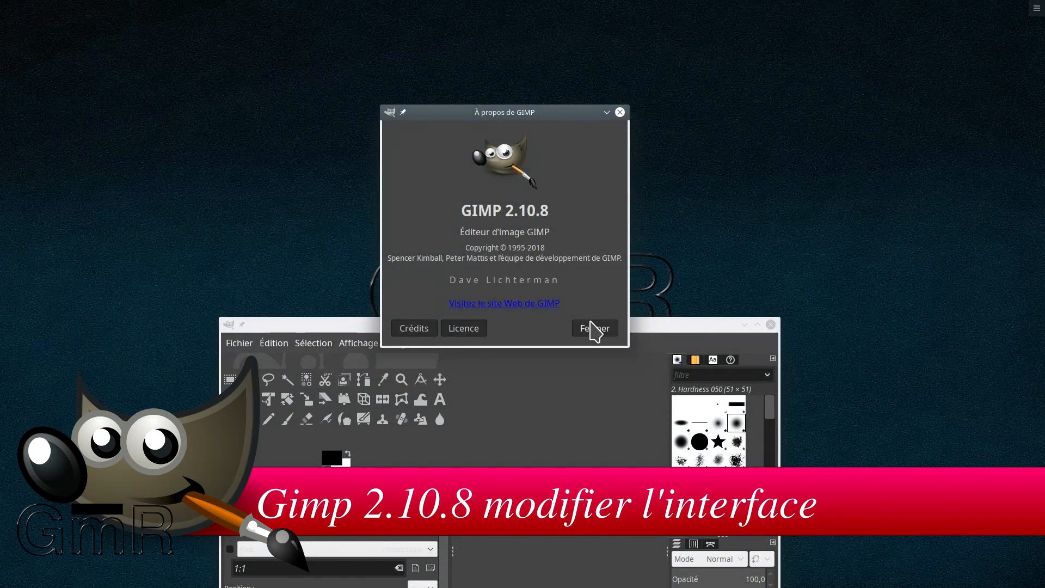
pyautogui.click(595, 329)
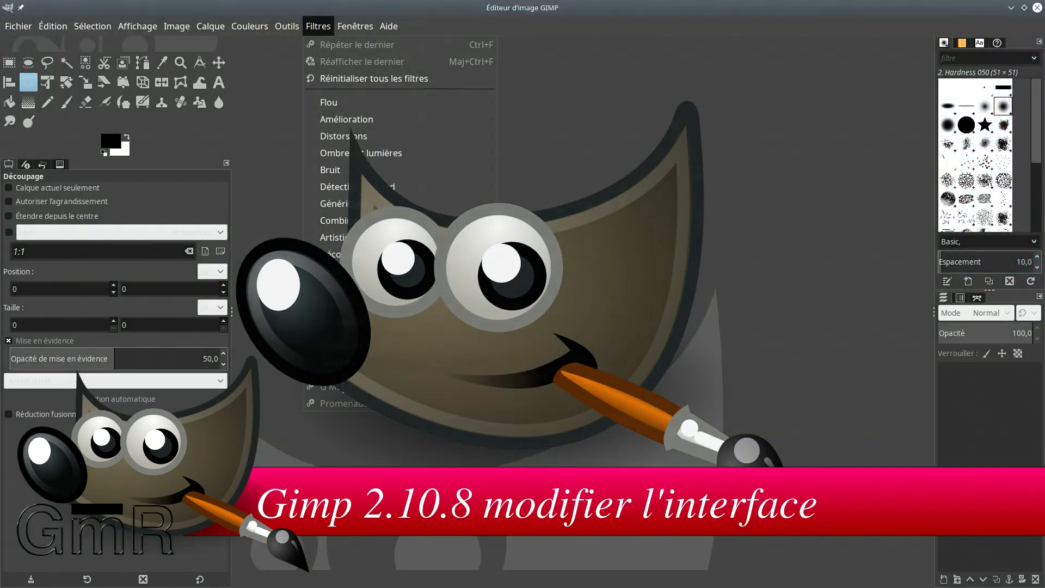
pyautogui.click(427, 5)
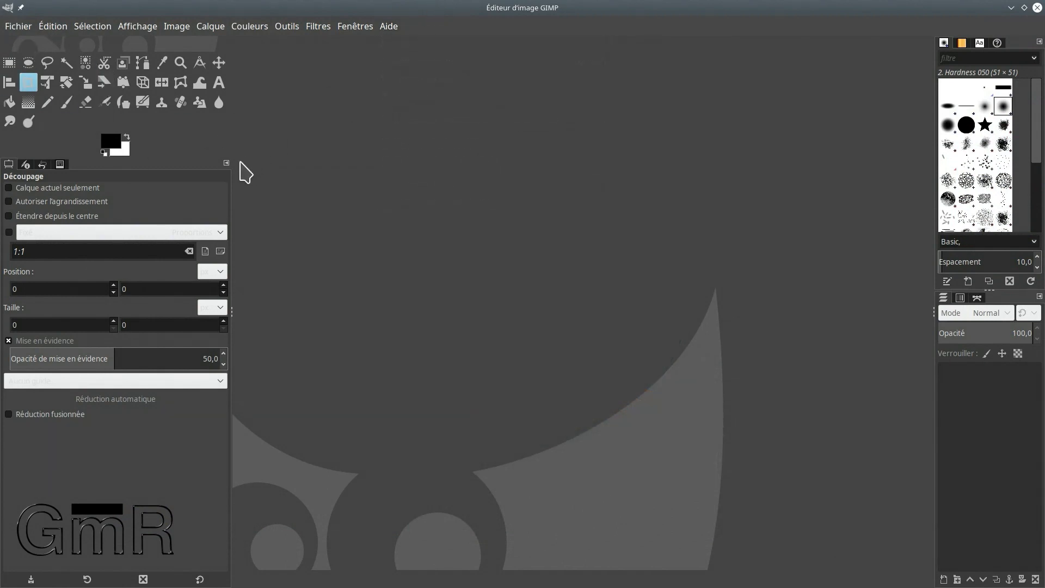
# - In the tool options preferences, enable "Définir le calque ou le chemin comme actif" for the move tool
pyautogui.click(49, 27)
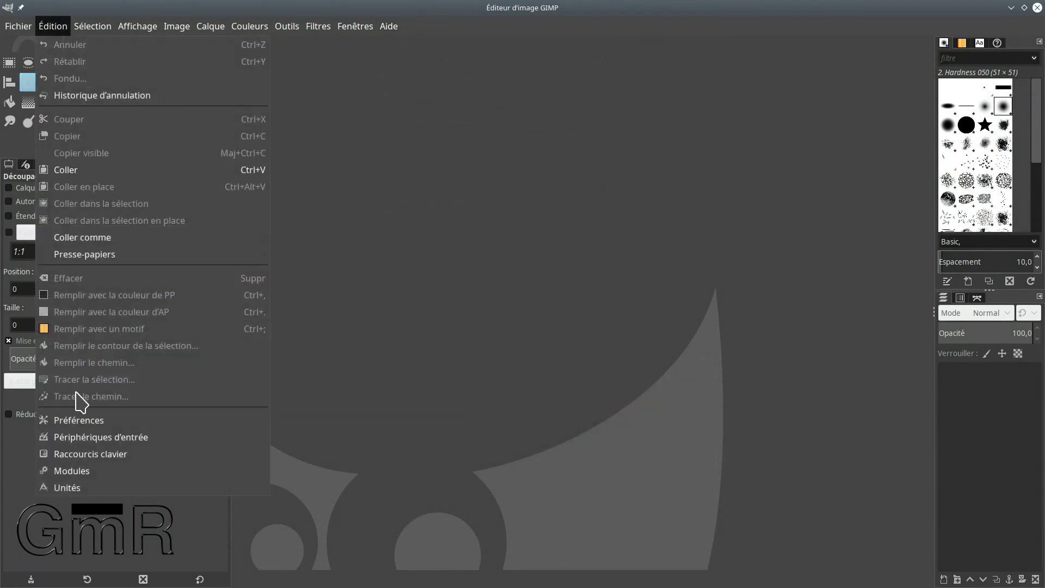
pyautogui.click(78, 422)
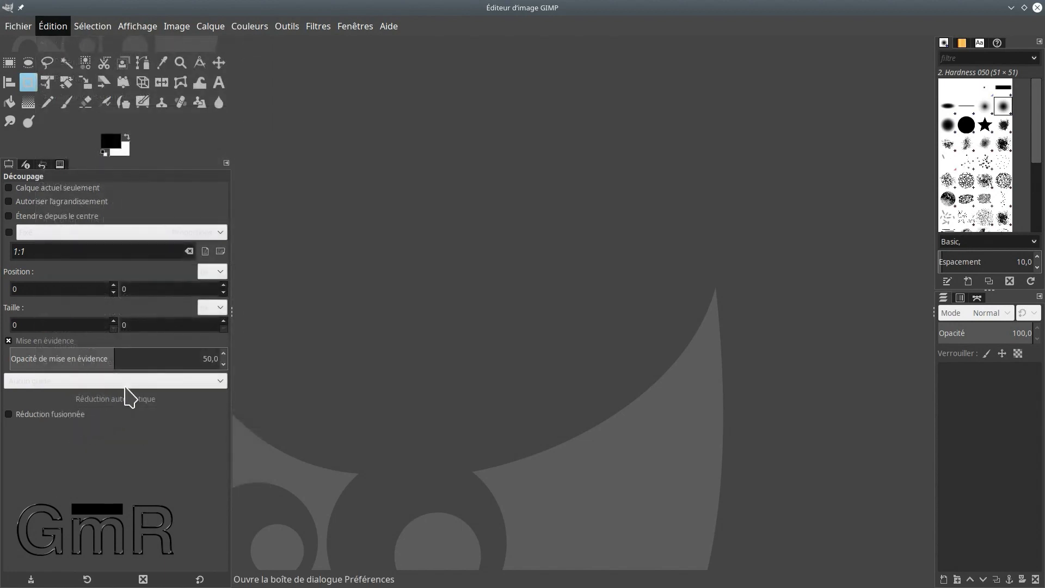
pyautogui.moveTo(302, 197); pyautogui.dragTo(550, 57)
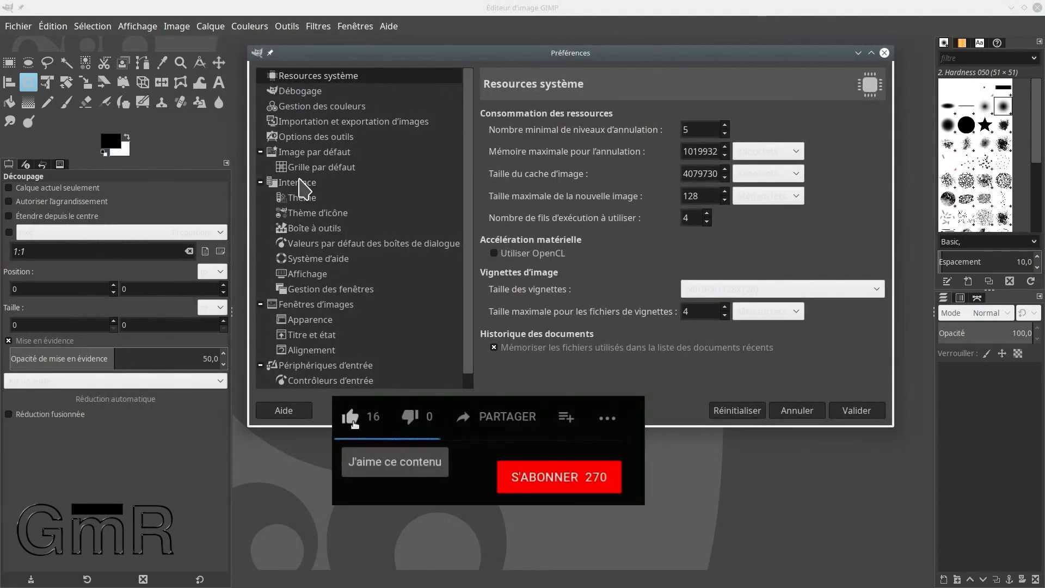
pyautogui.click(316, 136)
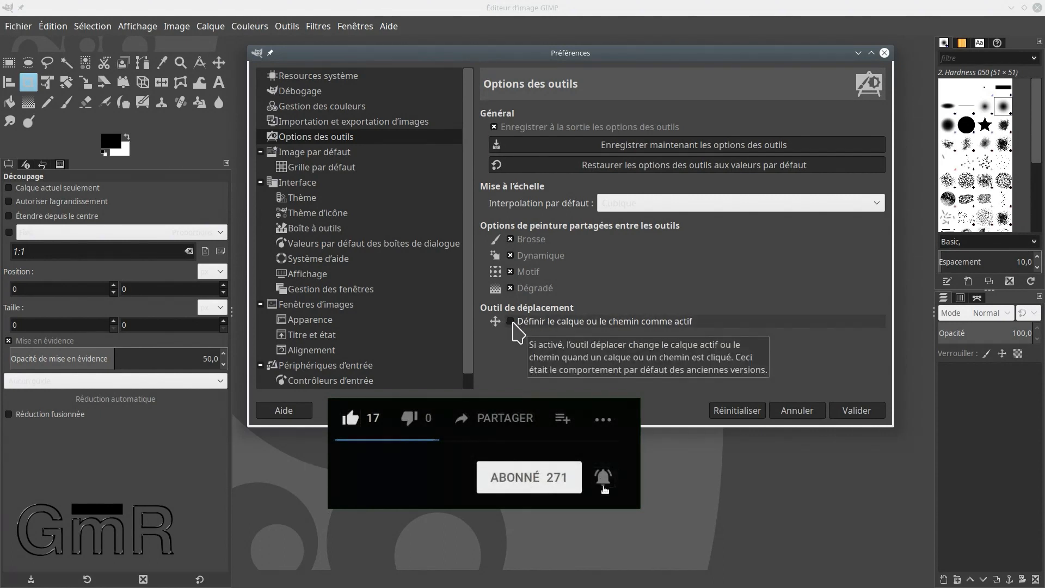
pyautogui.click(511, 321)
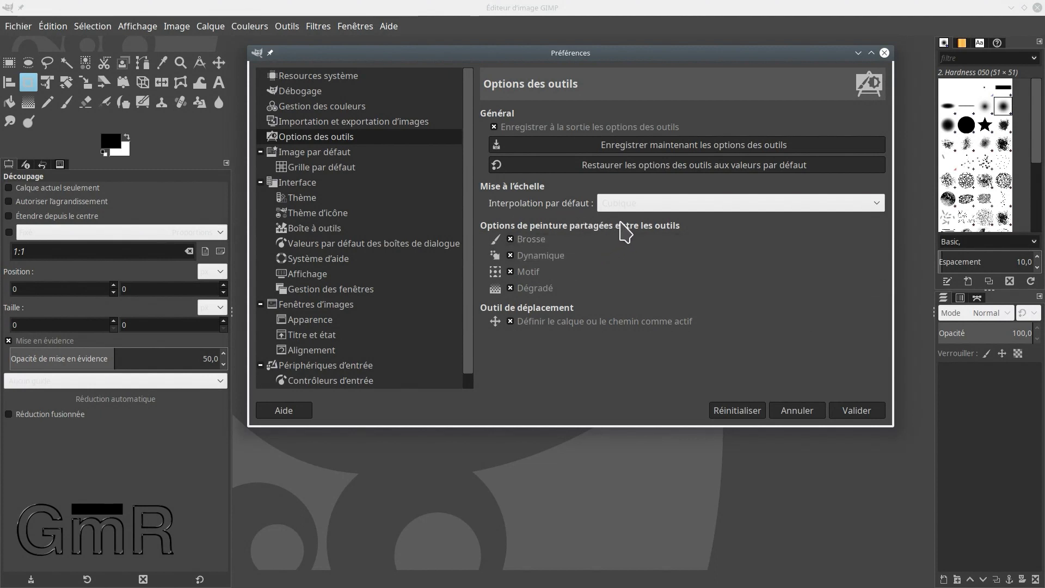
# - Set the default scaling interpolation to LoHalo and save the tool options immediately
pyautogui.click(871, 203)
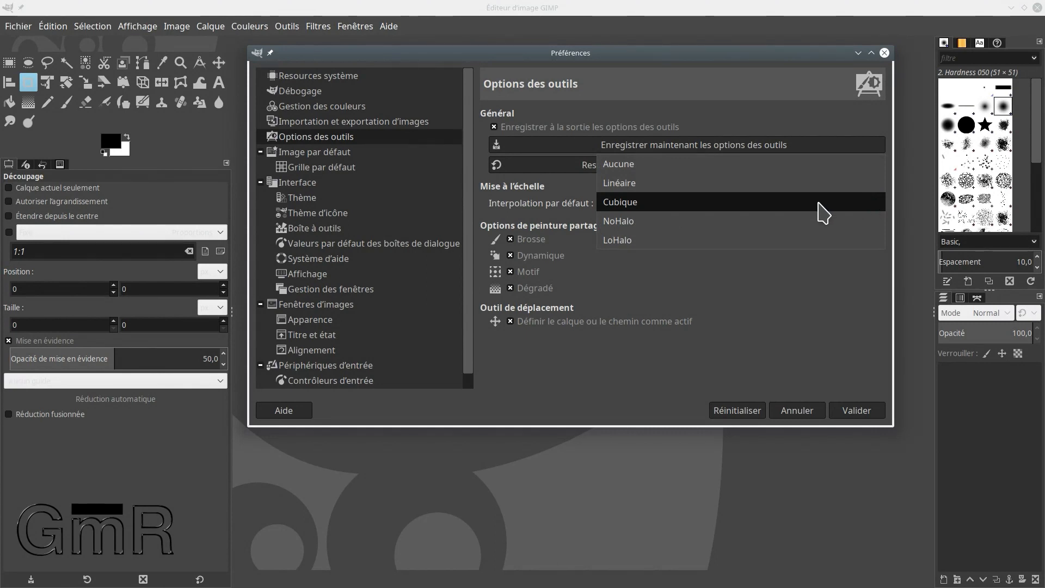
pyautogui.click(630, 244)
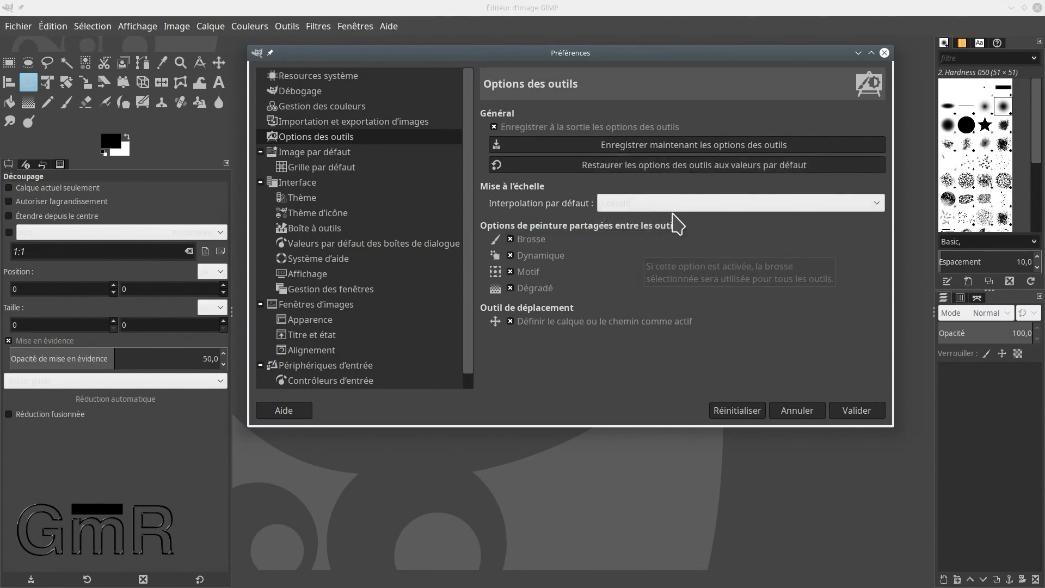
pyautogui.click(697, 204)
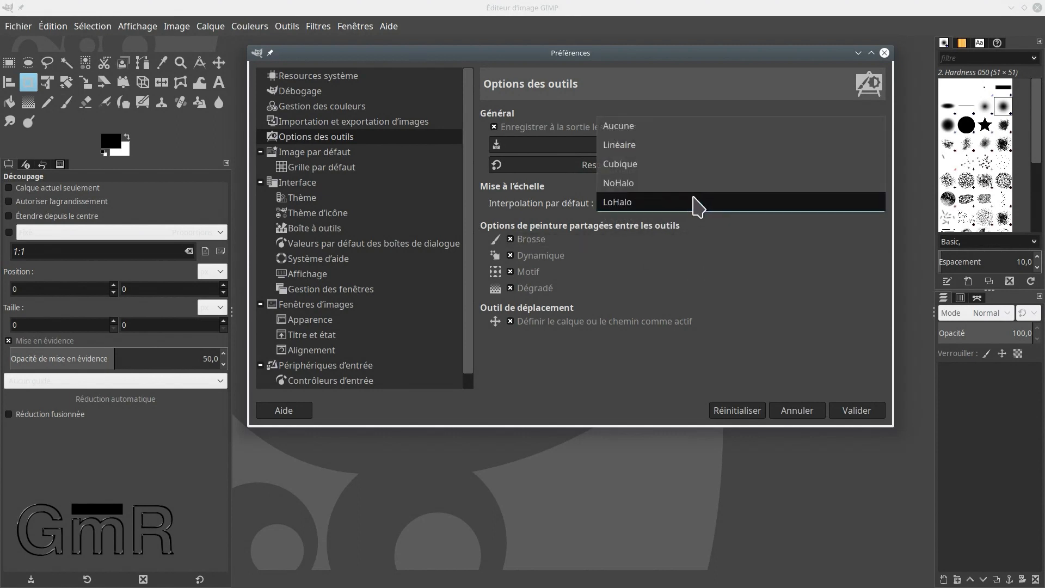
pyautogui.click(696, 204)
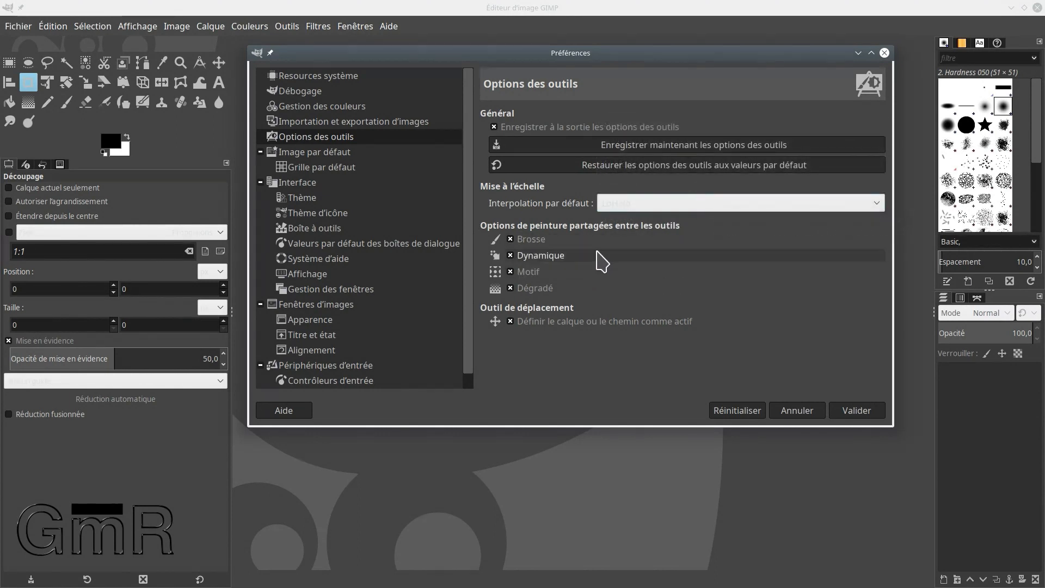
pyautogui.click(651, 146)
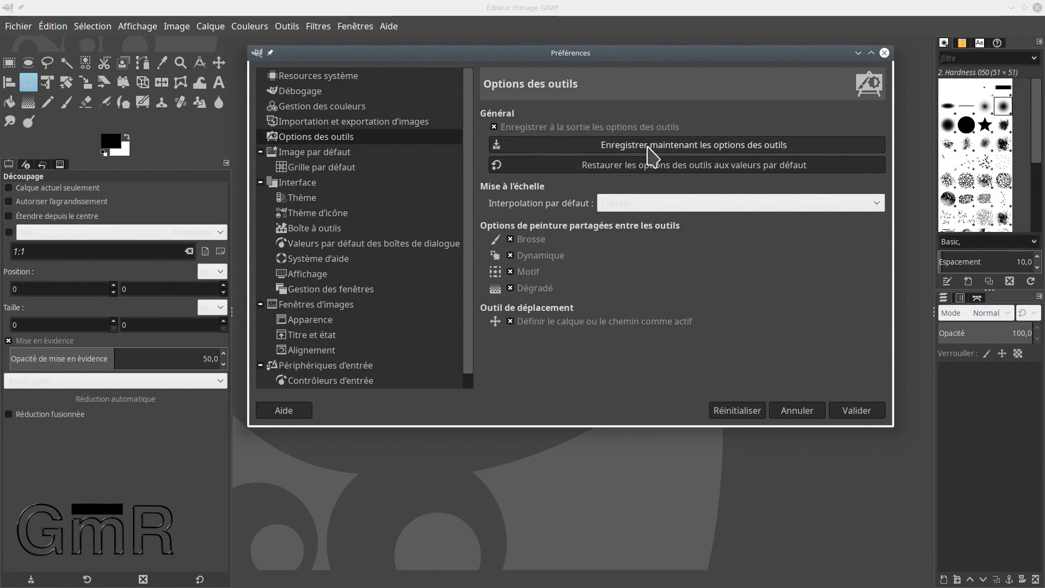
# - In the colour management preferences, keep the image display mode on "Affichage en couleur gérée"
pyautogui.click(339, 109)
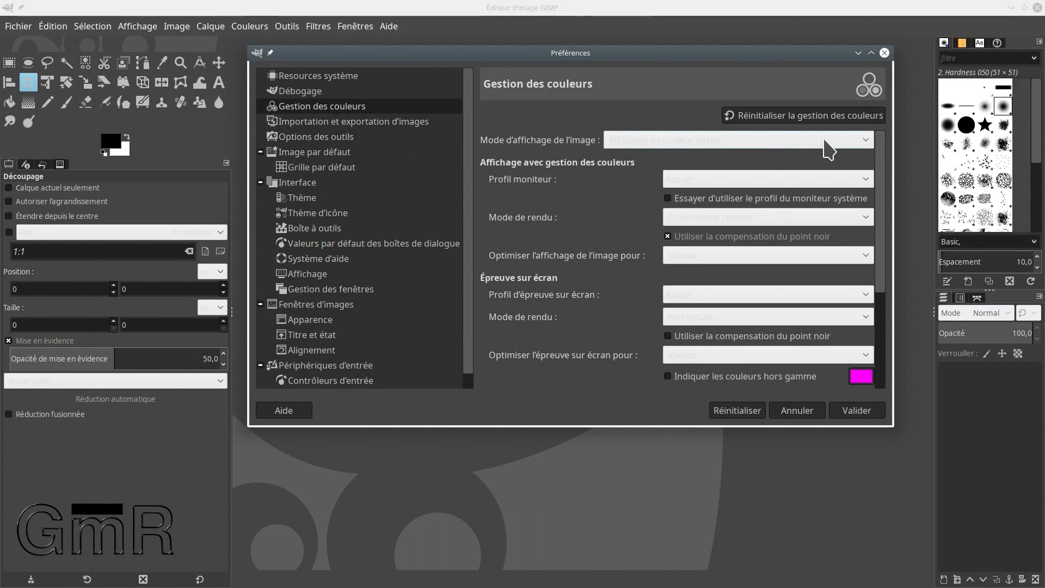
pyautogui.click(867, 138)
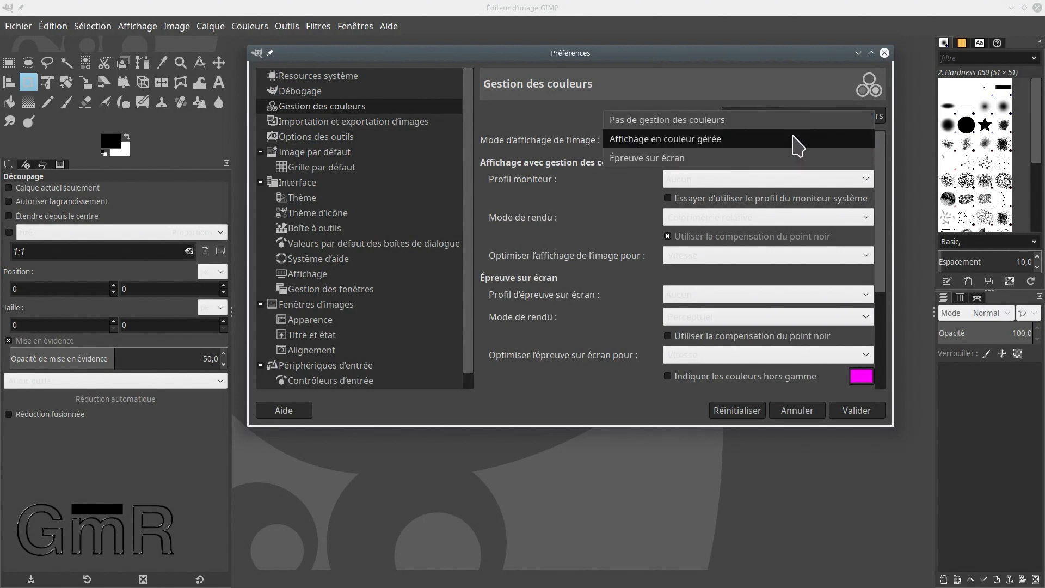
pyautogui.click(724, 145)
pyautogui.click(723, 145)
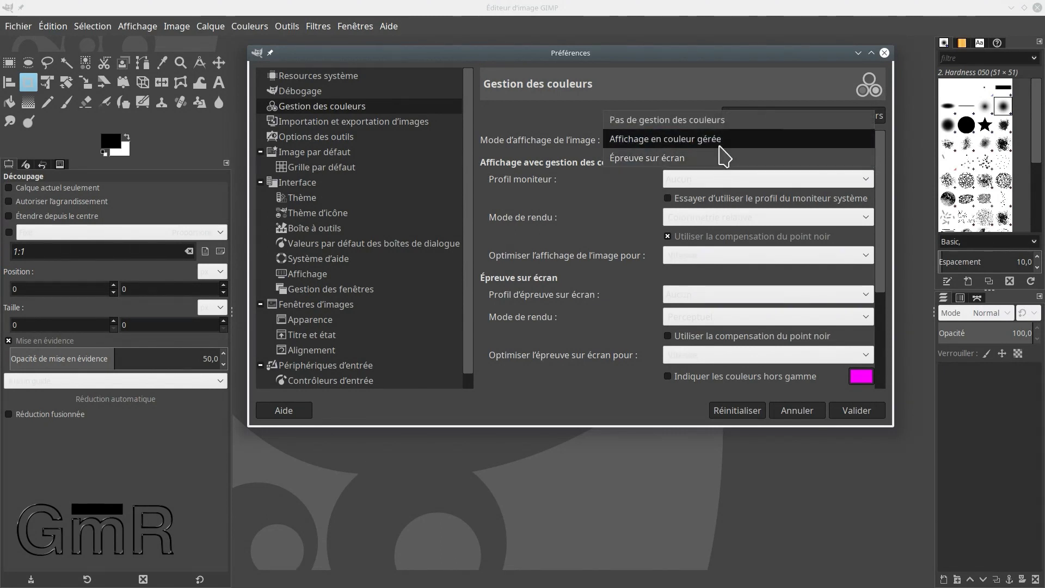
pyautogui.click(722, 144)
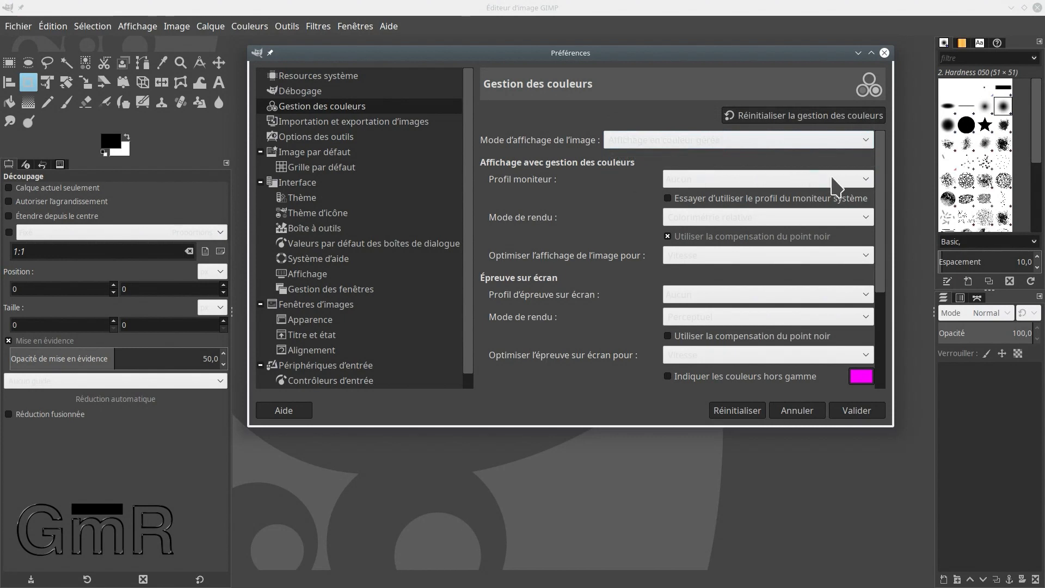
# - Check the monitor profile choices and enable "Essayer d'utiliser le profil du moniteur système"
pyautogui.click(865, 181)
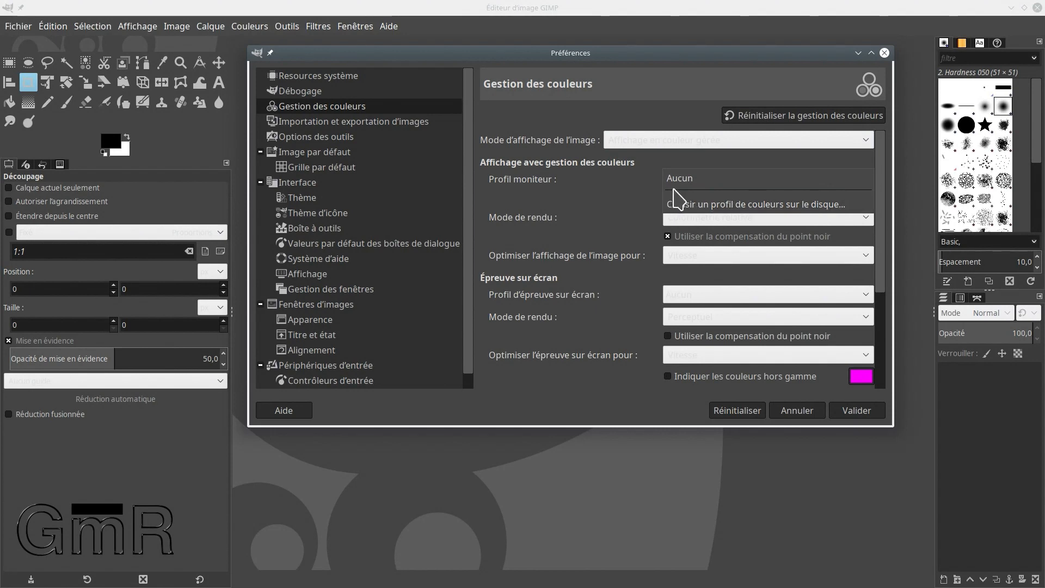
pyautogui.click(620, 190)
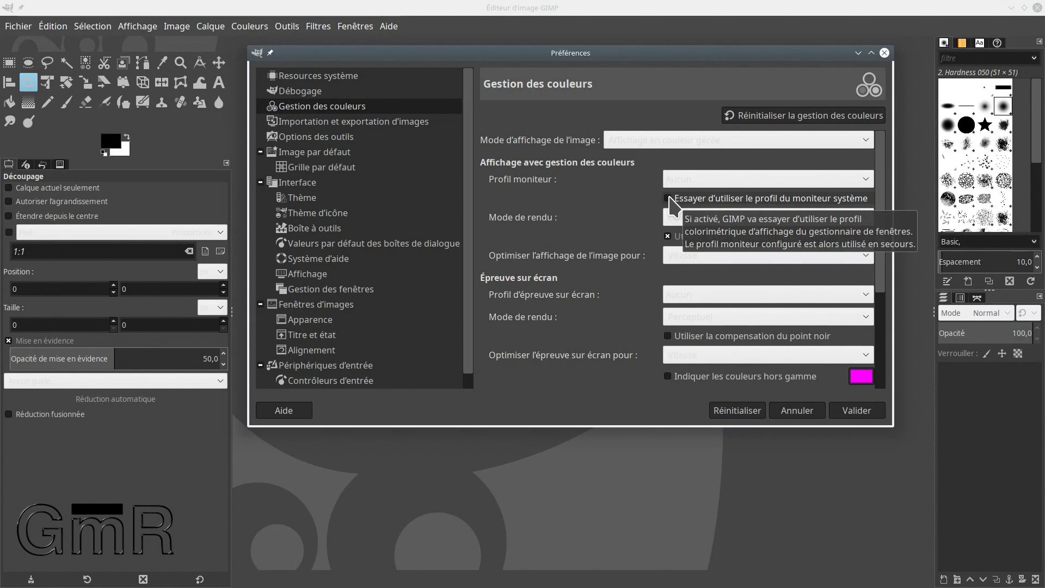
pyautogui.click(669, 199)
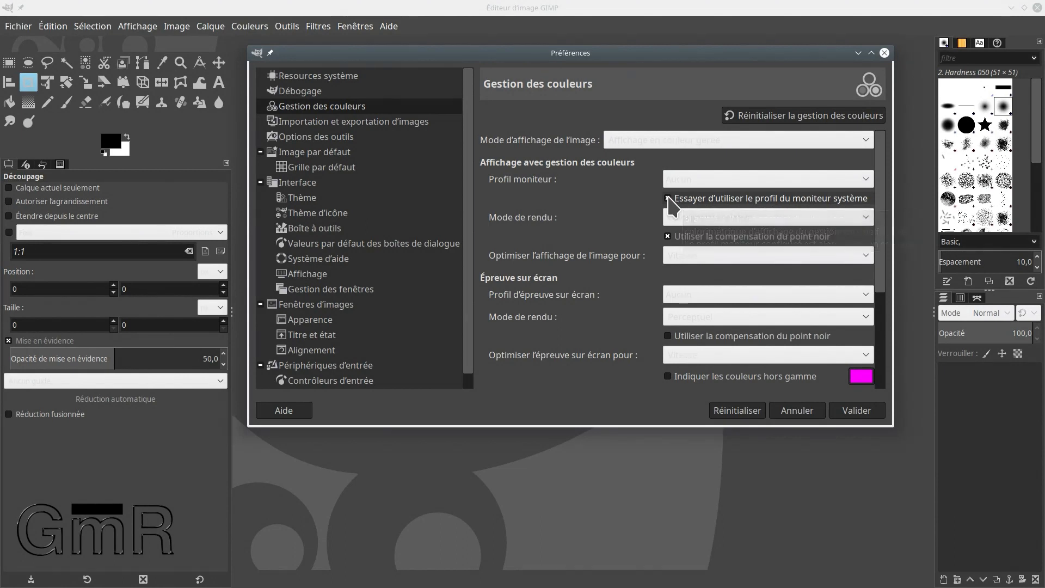
pyautogui.click(713, 200)
pyautogui.click(713, 200)
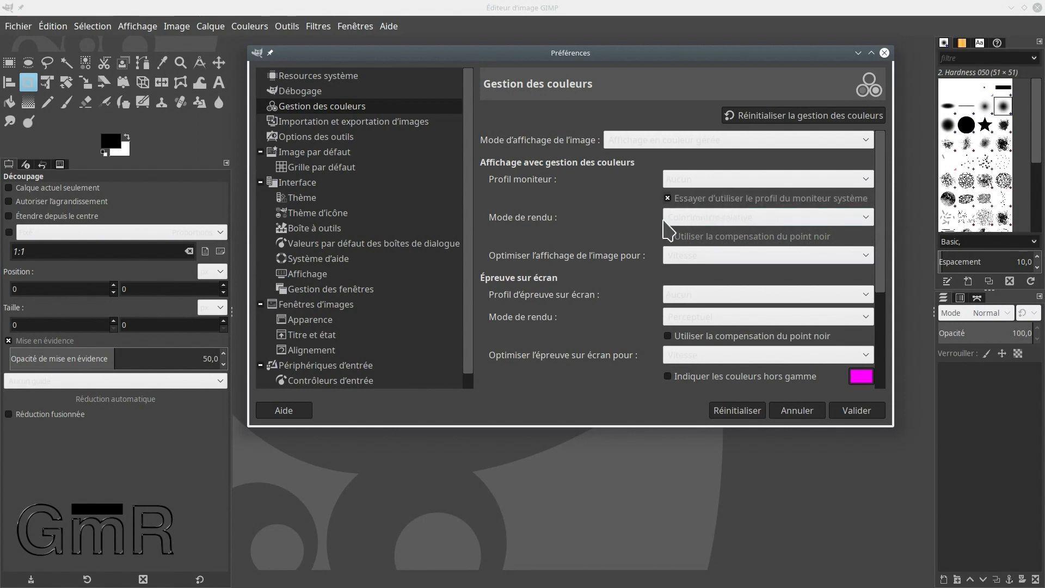
# - Set the display rendering mode to Perceptuel and optimise image display for "Précision / Fidélité des couleurs"
pyautogui.click(866, 218)
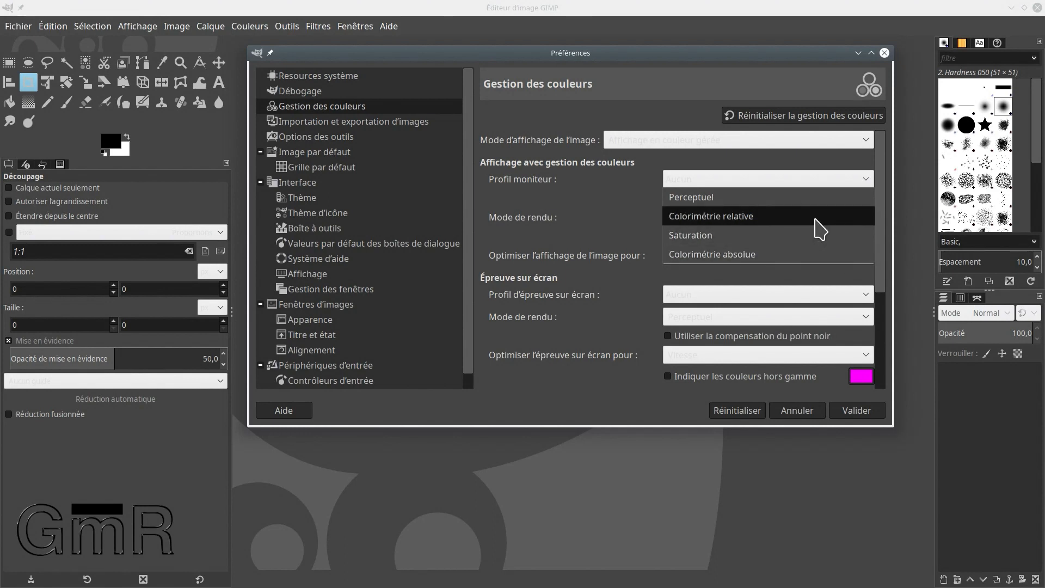
pyautogui.click(800, 200)
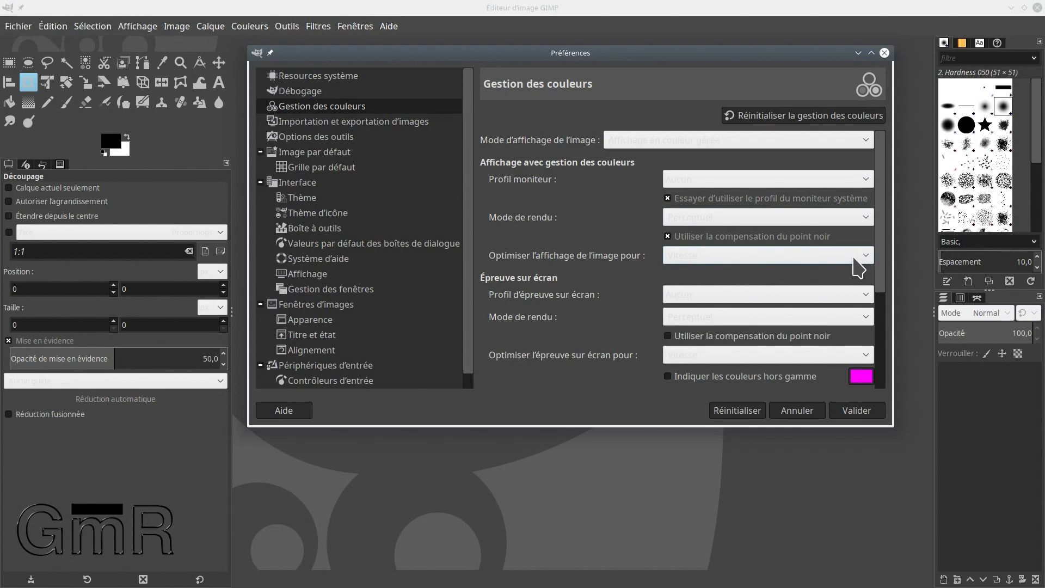
pyautogui.click(867, 260)
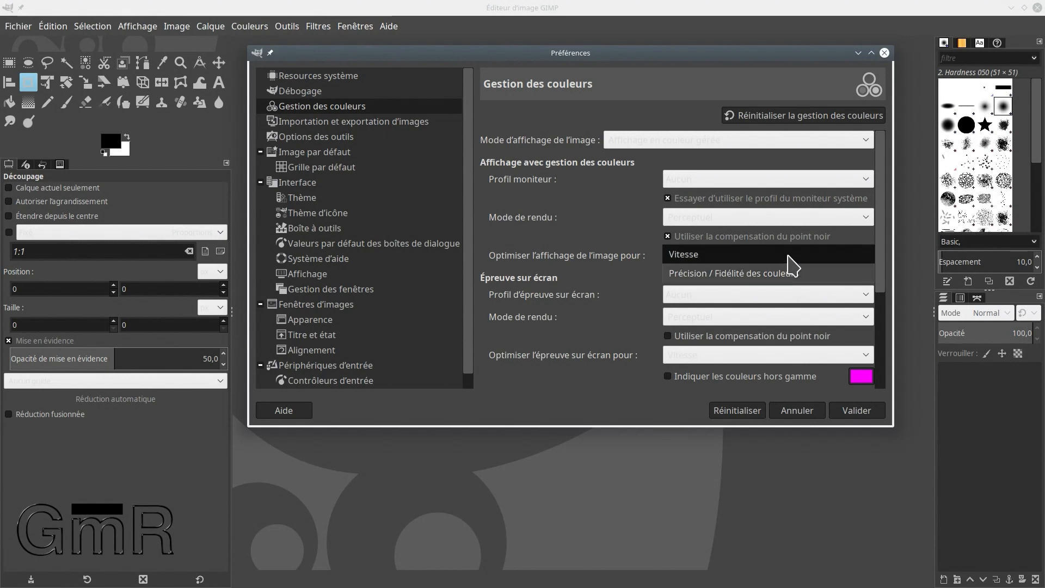
pyautogui.click(792, 278)
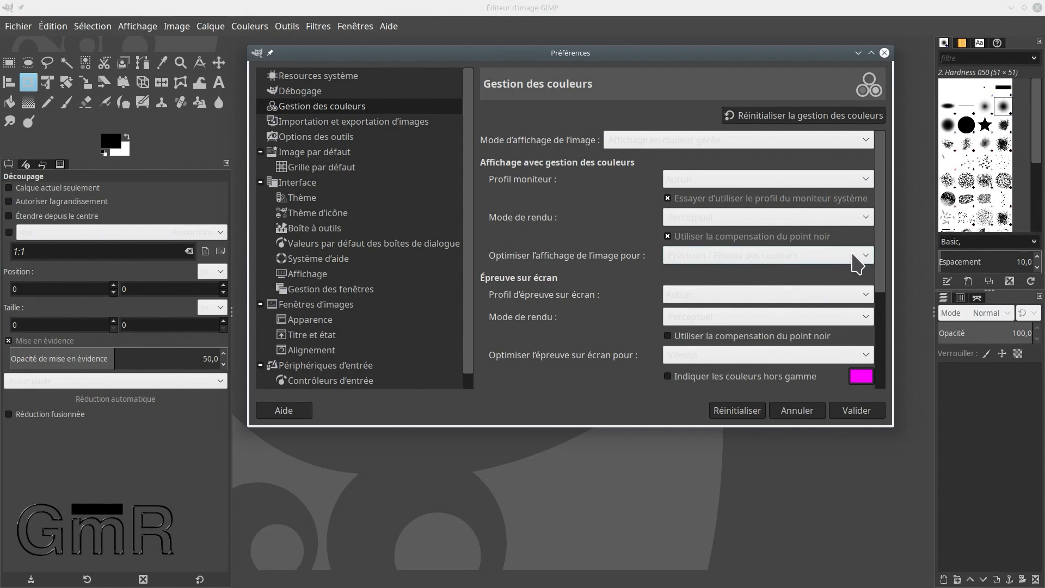
# - Enlarge the Preferences dialog and, for soft proofing, keep the Perceptuel rendering mode and enable black point compensation
pyautogui.moveTo(566, 426); pyautogui.dragTo(596, 569)
pyautogui.moveTo(597, 54); pyautogui.dragTo(576, 27)
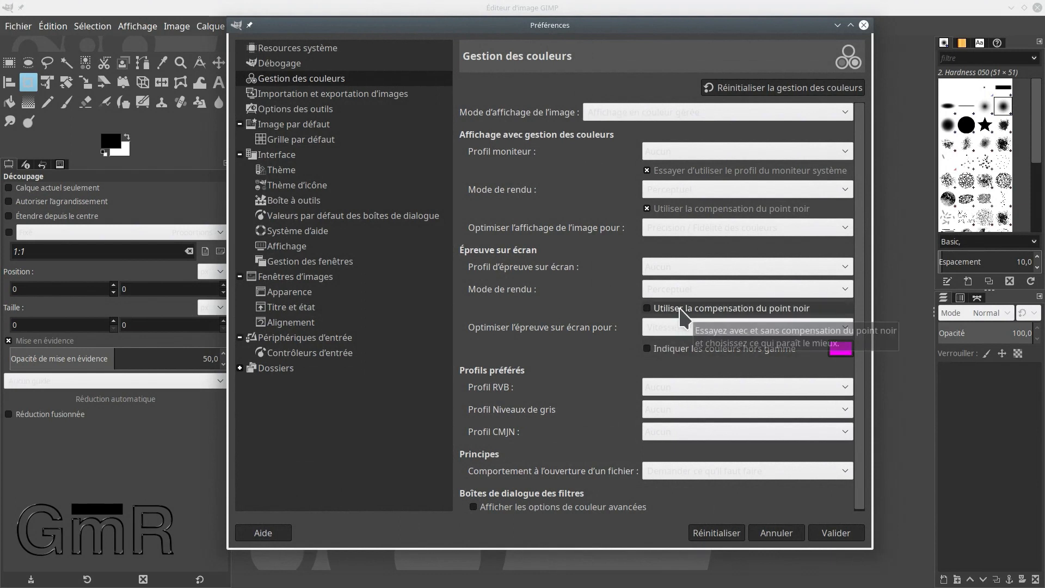
pyautogui.click(843, 289)
pyautogui.click(784, 294)
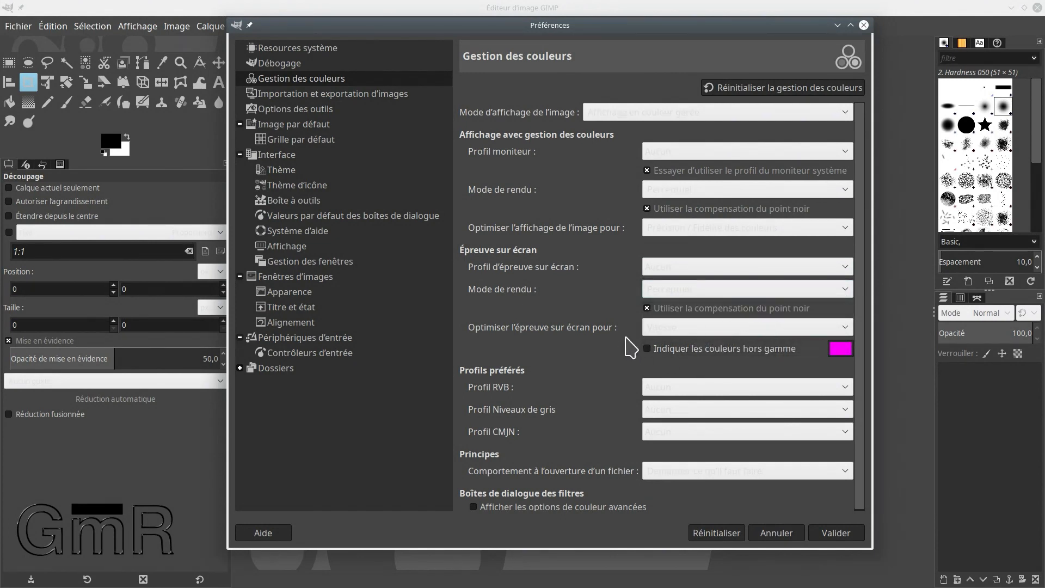
# - Examine the choices for the preferred RGB, greyscale and CMYK colour profiles, leaving each on Aucun
pyautogui.click(843, 388)
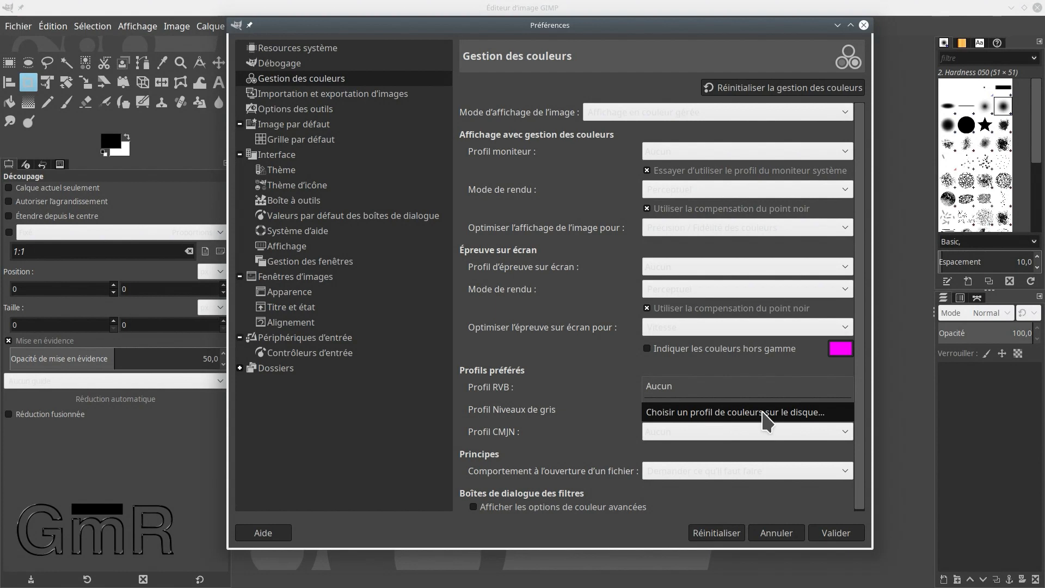
pyautogui.click(602, 420)
pyautogui.click(746, 415)
pyautogui.click(610, 436)
pyautogui.click(685, 438)
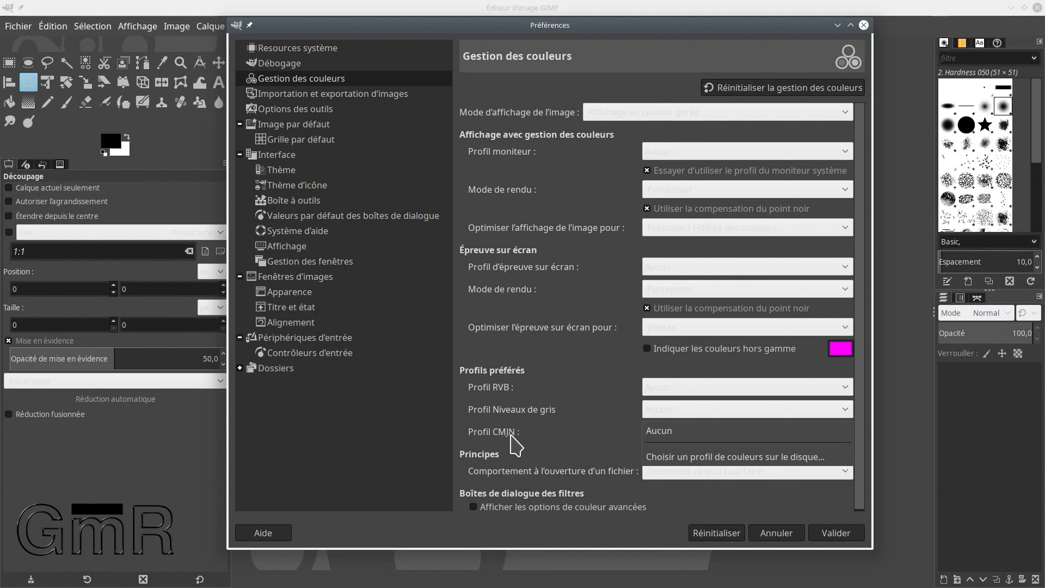
pyautogui.click(689, 431)
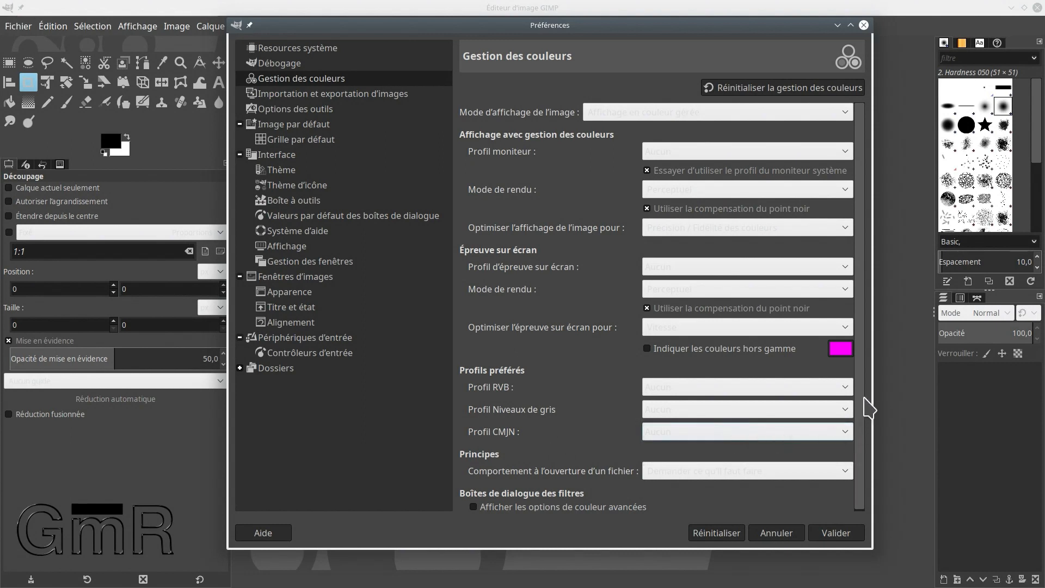
# - Keep the file opening behaviour on "Demander ce qu'il faut faire" and enable the advanced colour options in filter dialogs
pyautogui.scroll(-1, 575, 437)
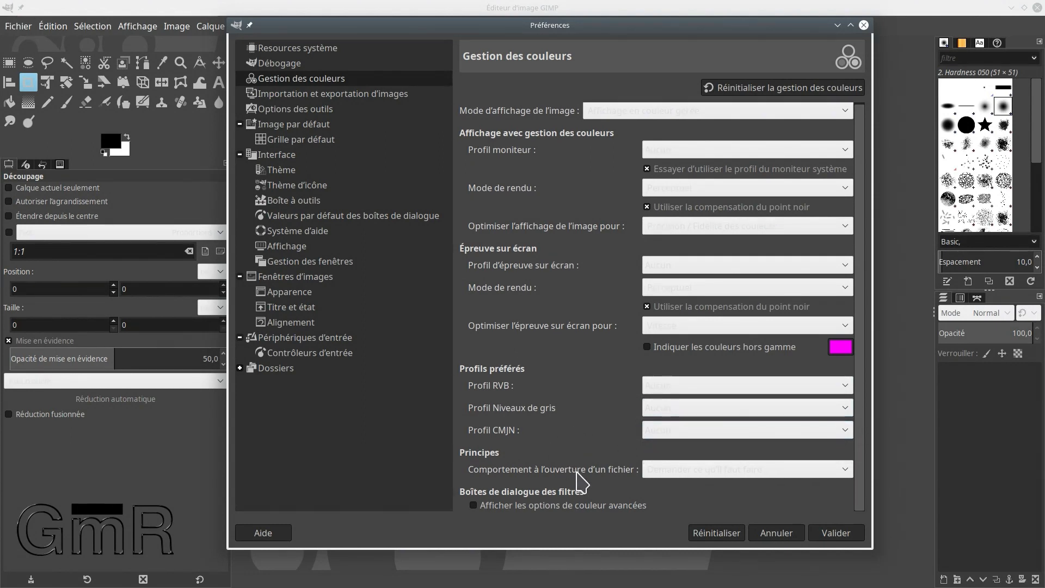
pyautogui.click(843, 480)
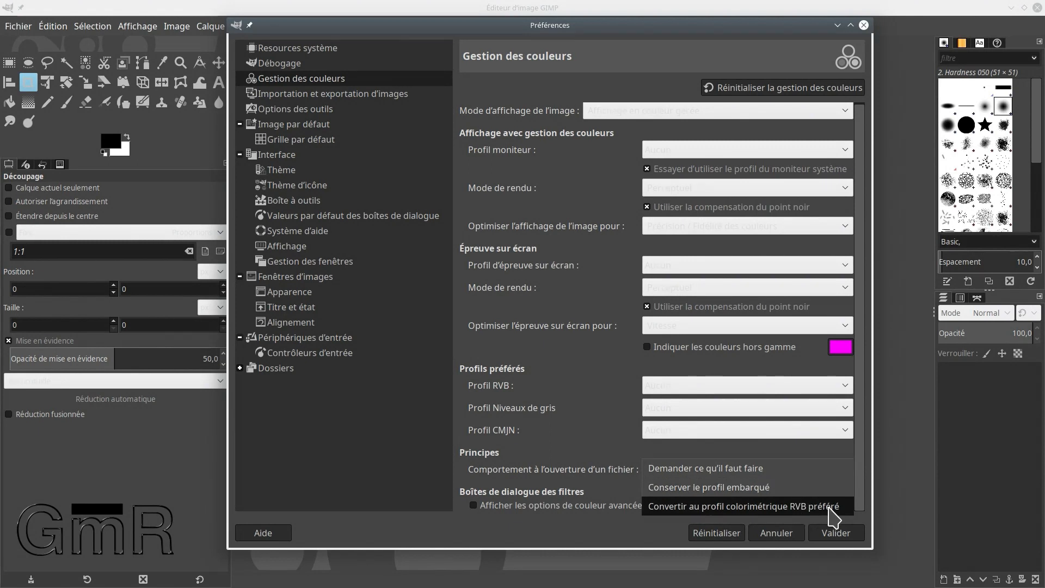
pyautogui.click(778, 476)
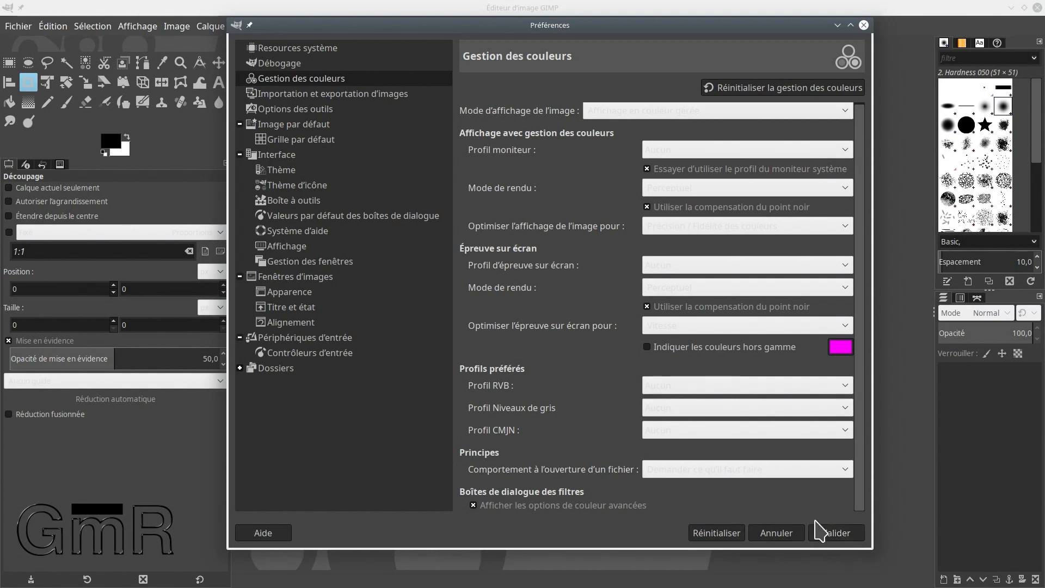
# - Enable OpenCL hardware acceleration in the system resources and keep the thumbnail size on Normal (128x128)
pyautogui.click(298, 97)
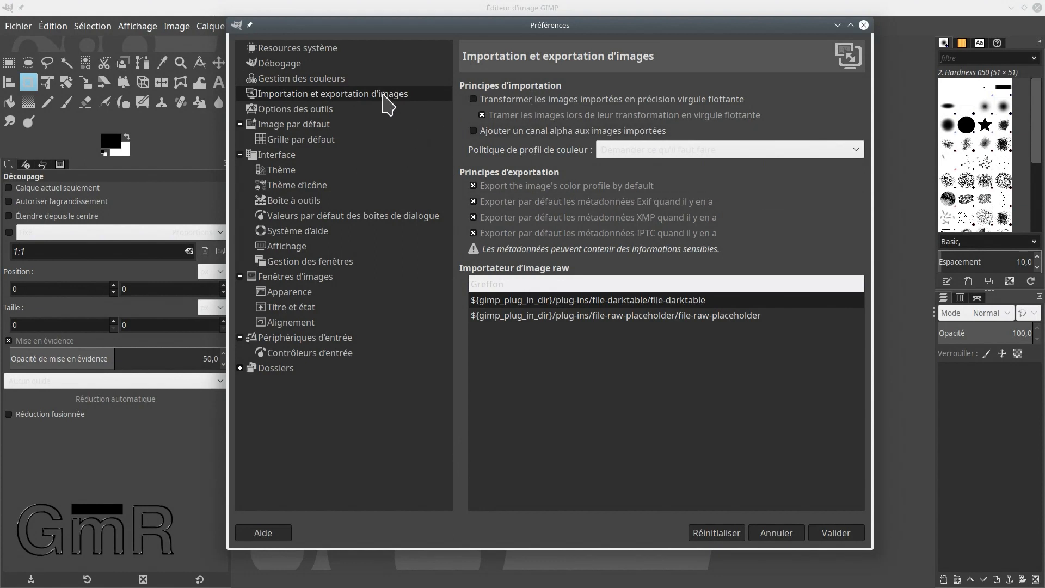
pyautogui.click(324, 48)
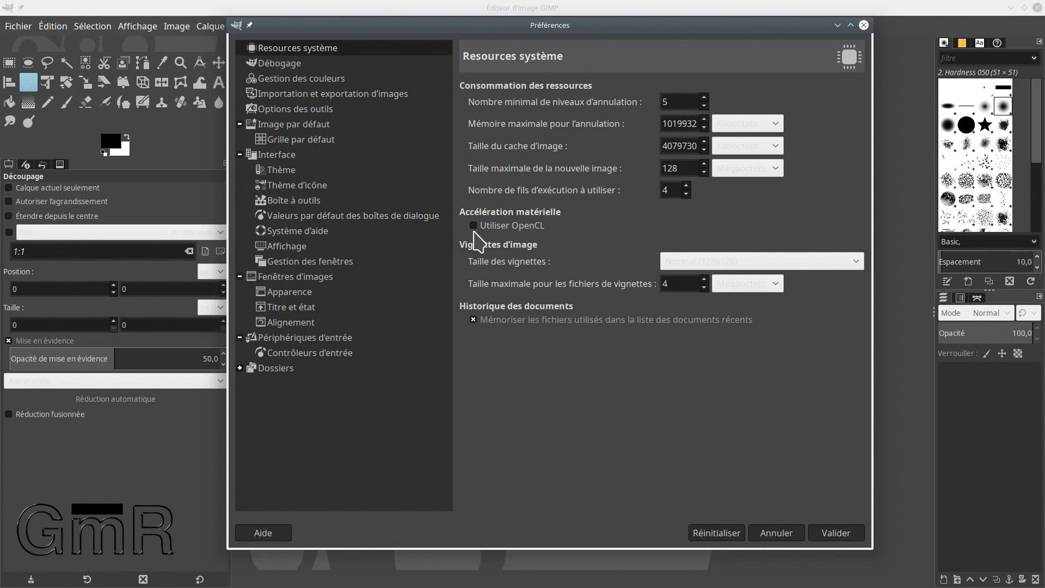
pyautogui.click(475, 226)
pyautogui.click(724, 262)
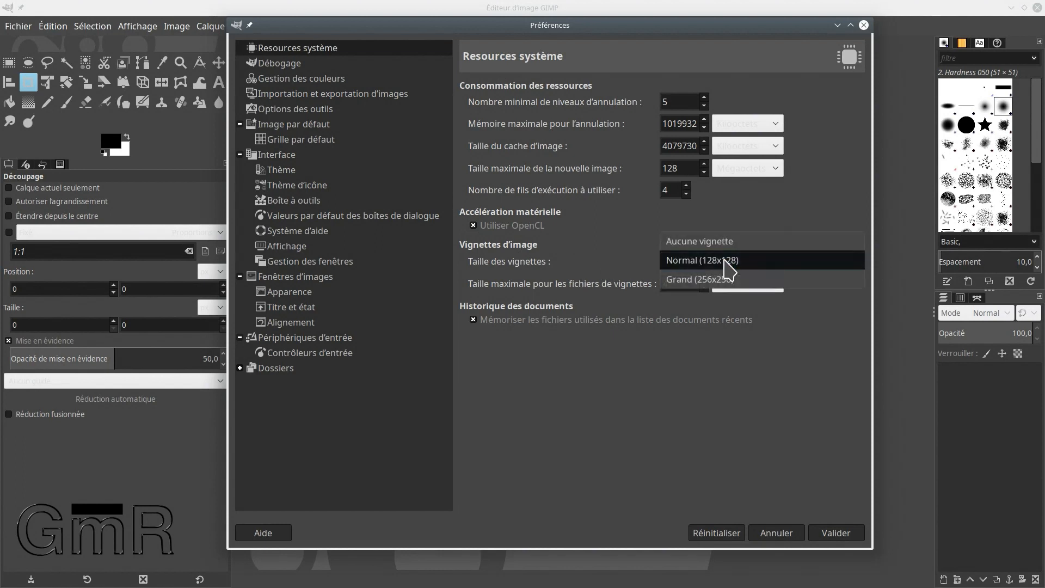
pyautogui.click(766, 267)
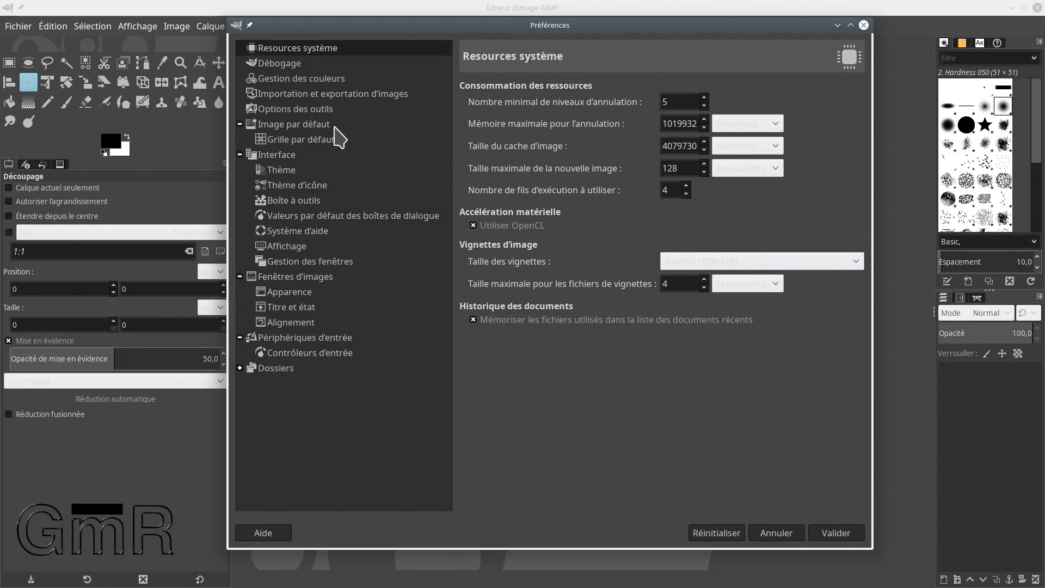
# - Add an alpha channel to imported images and keep the import colour profile policy on "Demander ce qu'il faut faire"
pyautogui.click(283, 68)
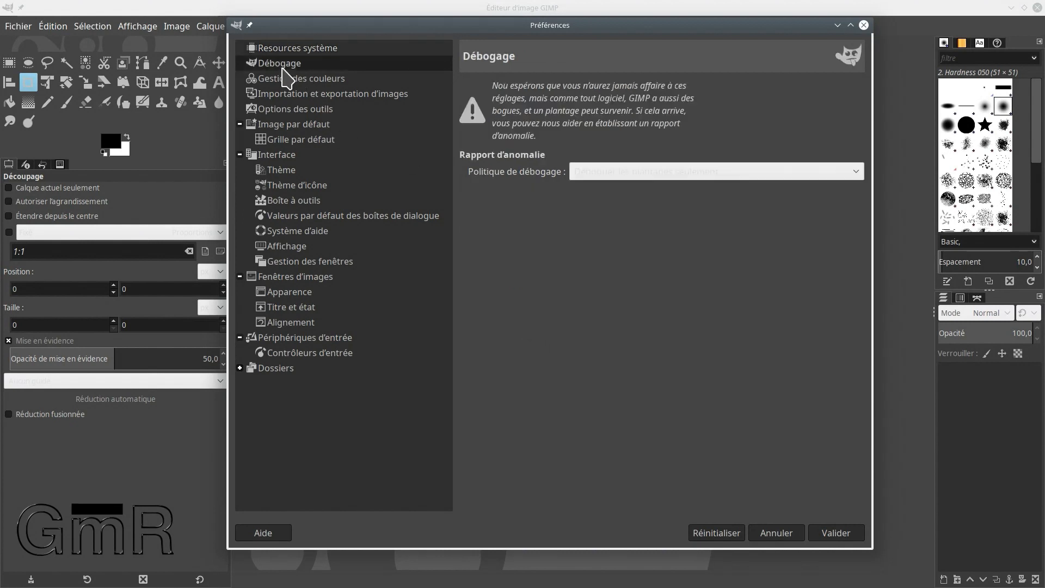
pyautogui.click(285, 82)
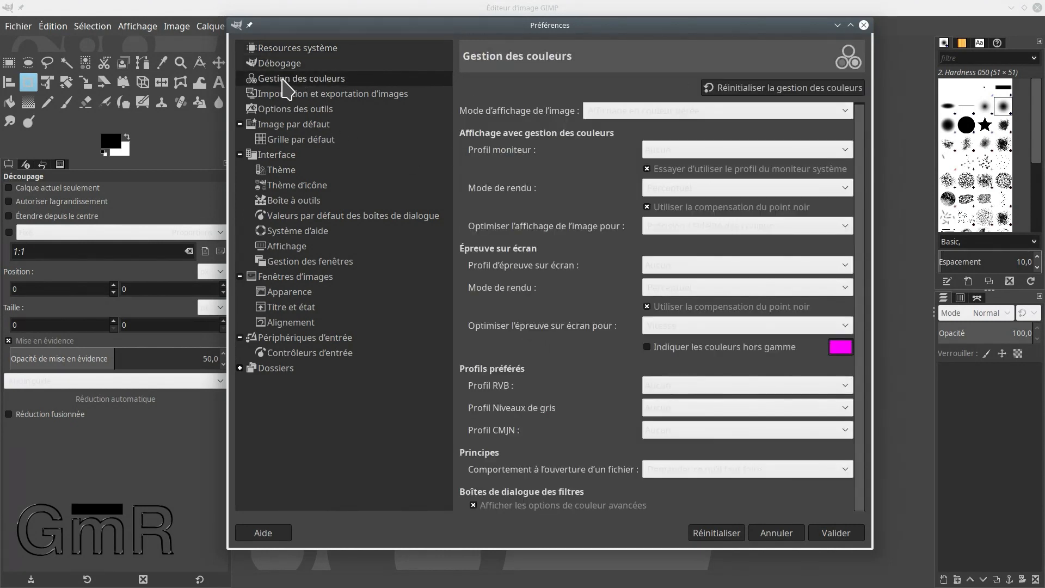
pyautogui.click(306, 98)
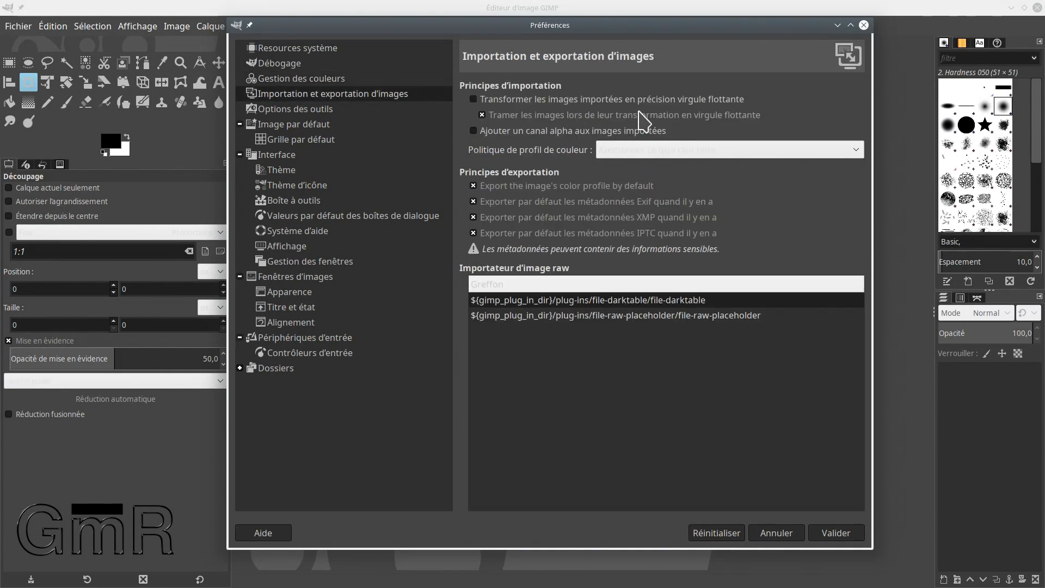
pyautogui.click(474, 132)
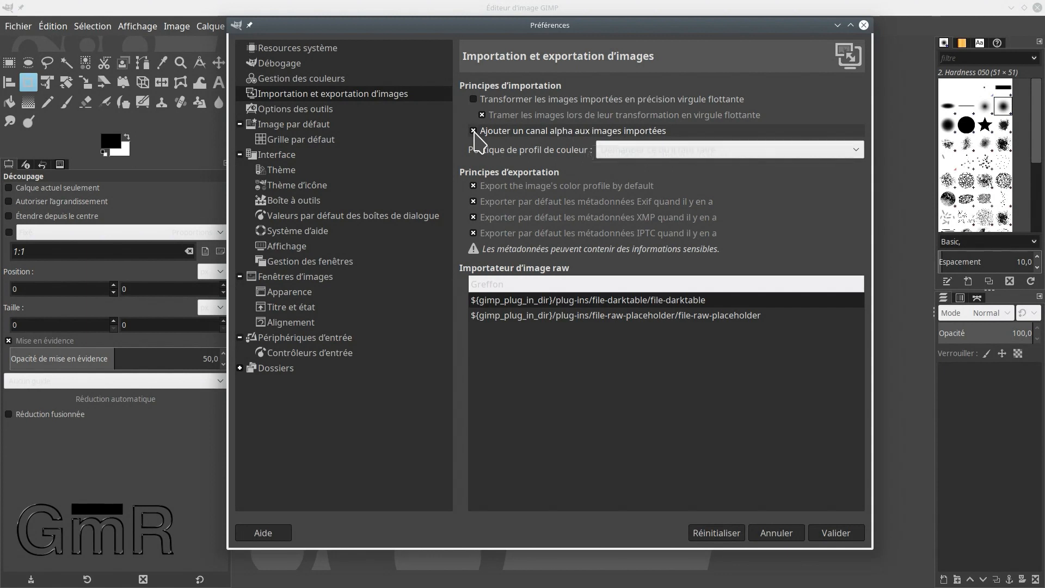
pyautogui.click(854, 155)
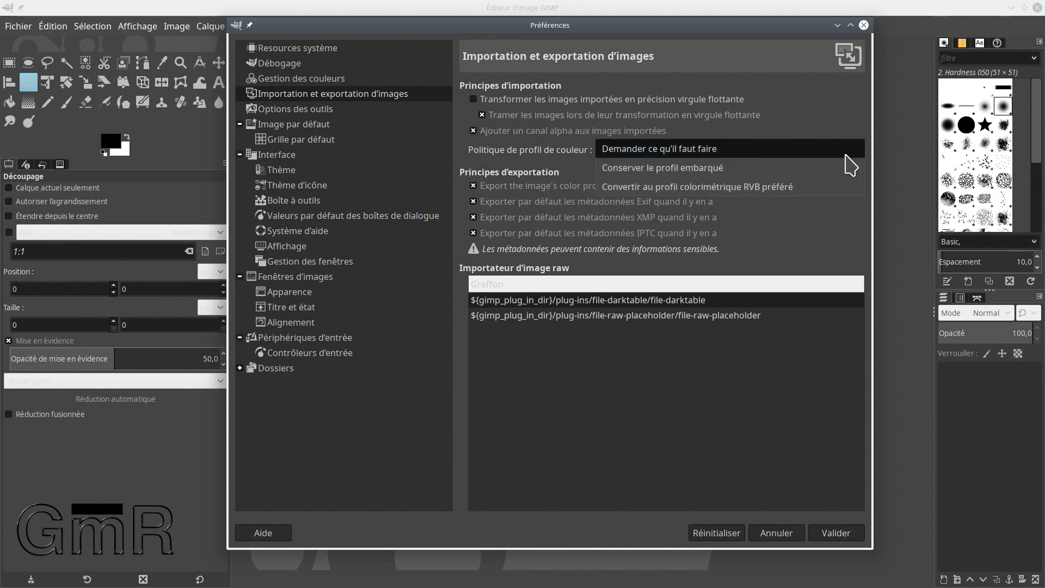
pyautogui.click(683, 152)
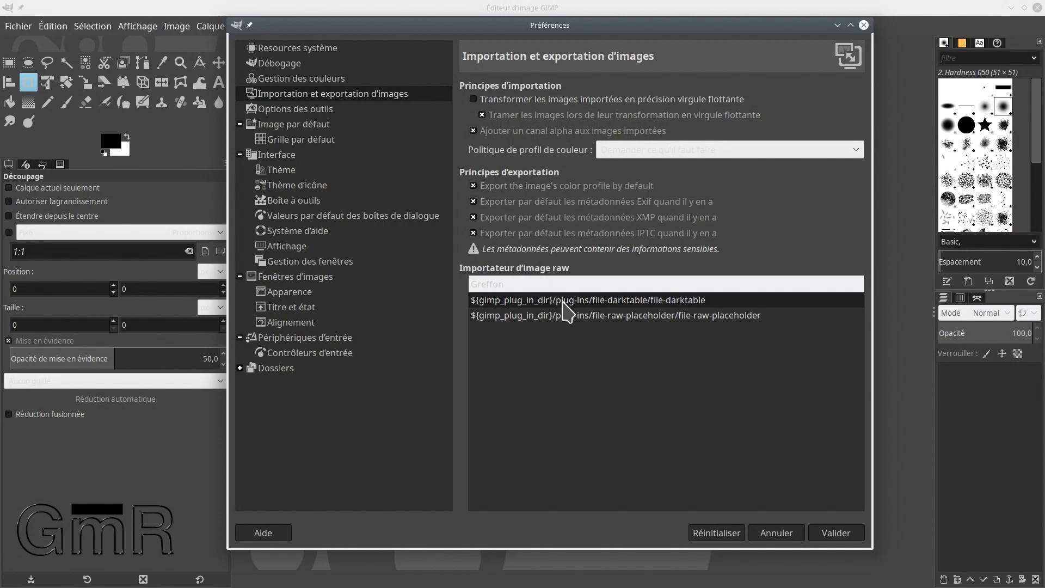
# - Choose the file-darktable plug-in as the raw image importer and save the current tool options immediately
pyautogui.click(536, 299)
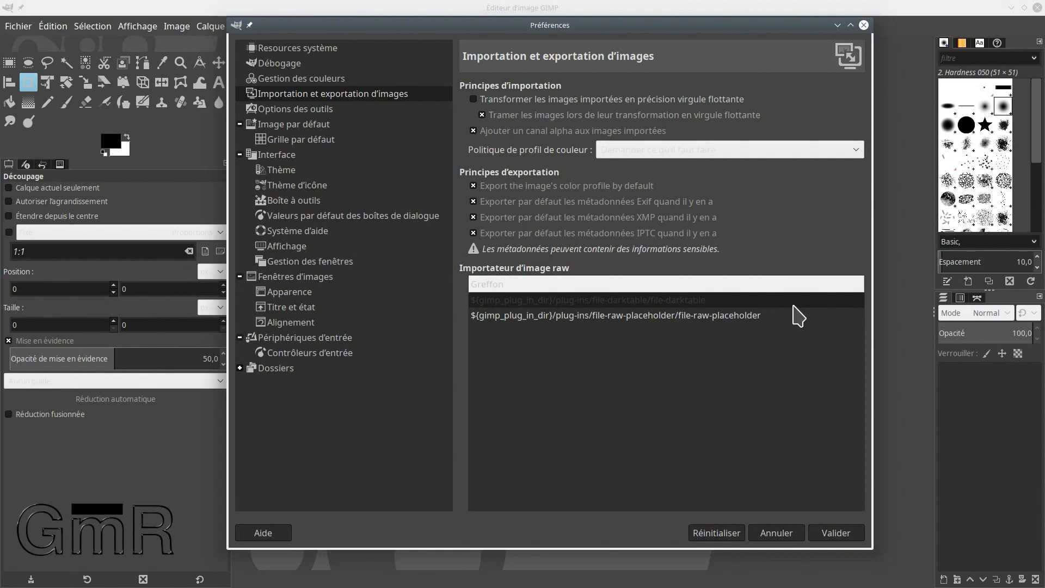
pyautogui.click(519, 301)
pyautogui.click(520, 302)
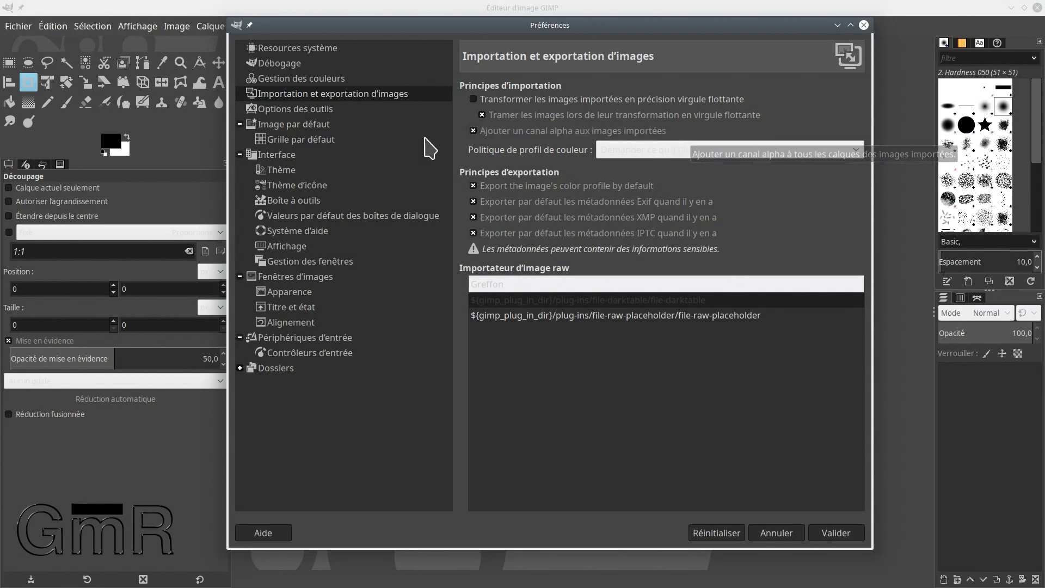
pyautogui.click(310, 111)
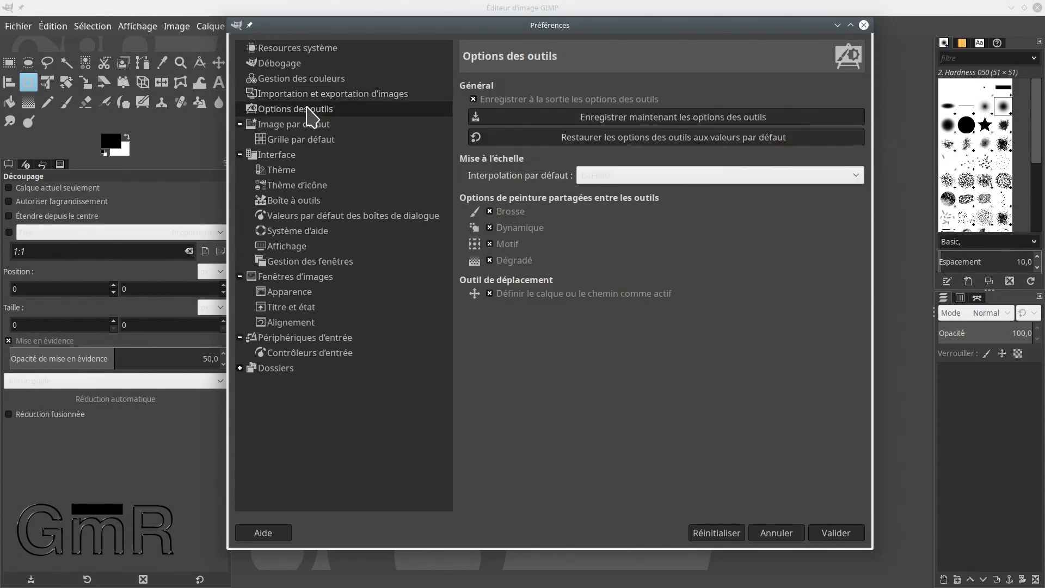
pyautogui.click(677, 120)
# - For the default new image, leave the template unset and keep the resolution unit on pixels/pouce
pyautogui.click(302, 125)
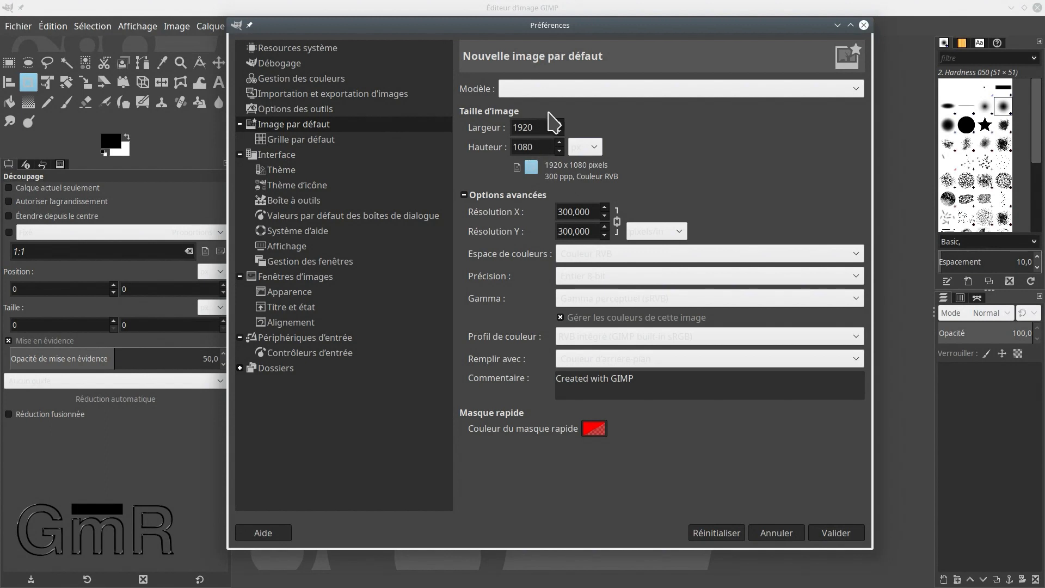
pyautogui.click(577, 100)
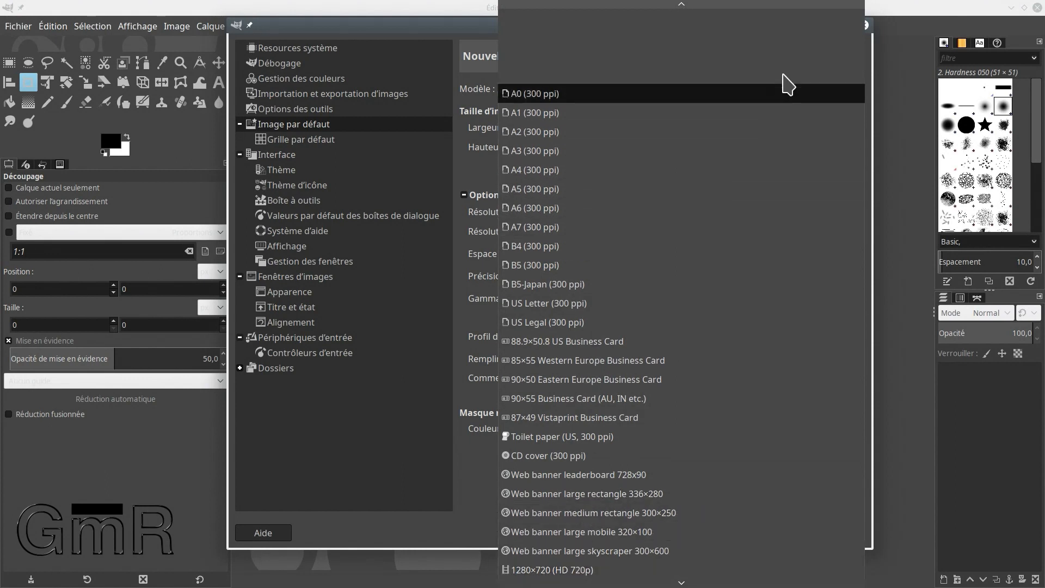
pyautogui.click(897, 37)
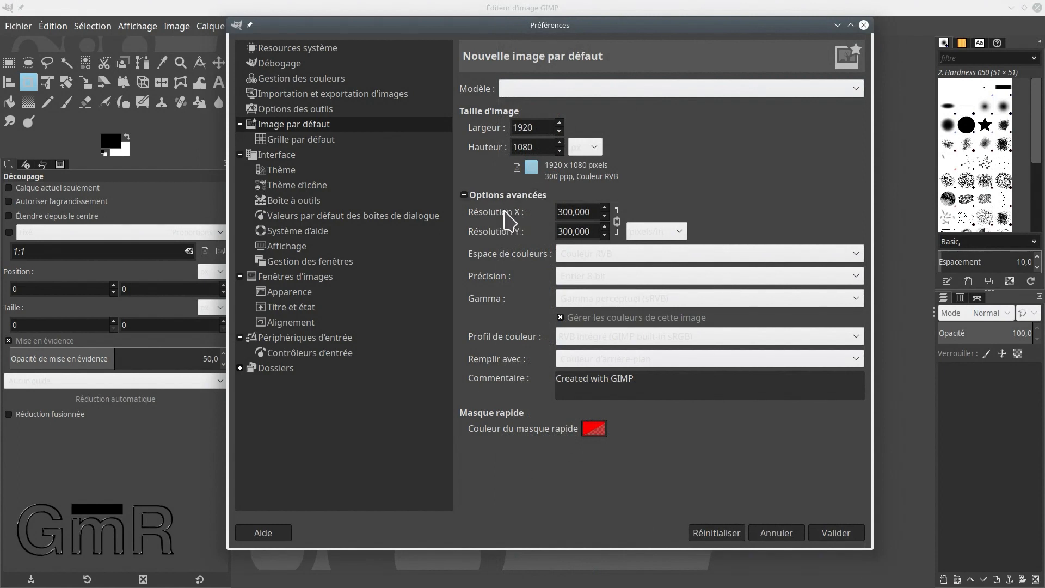
pyautogui.click(685, 234)
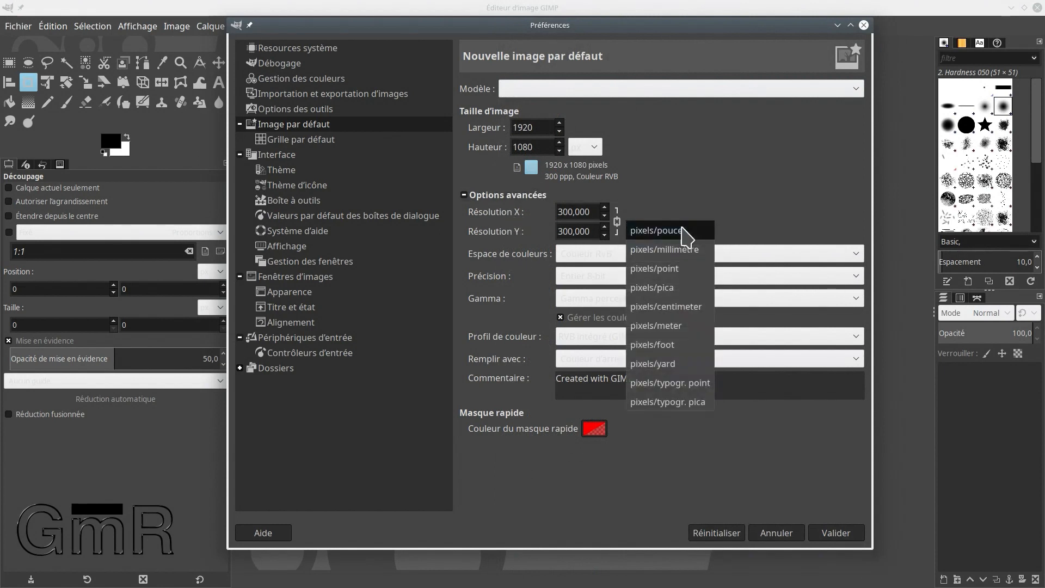
pyautogui.click(690, 233)
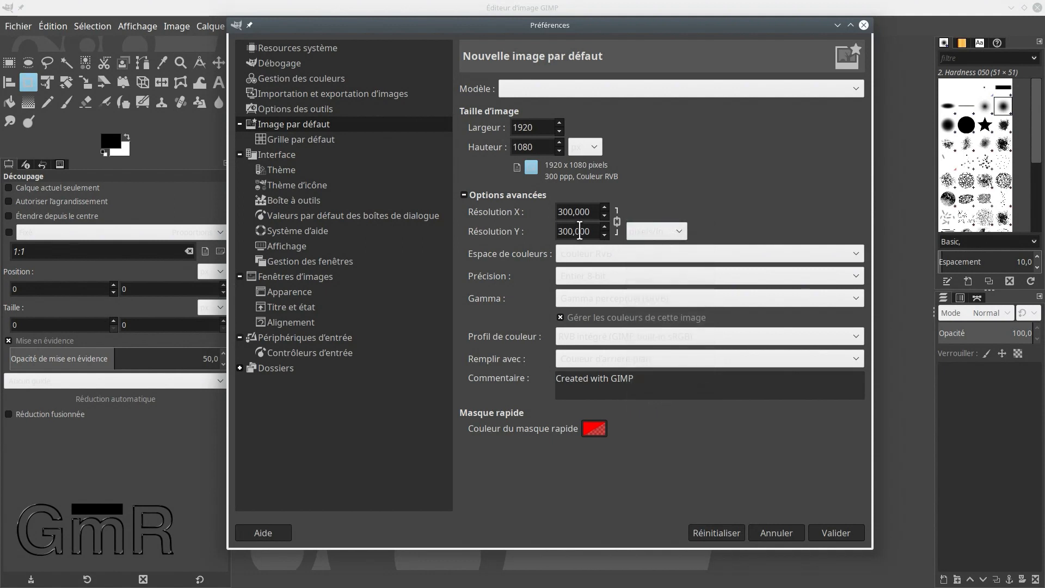
# - Keep the default image's colour space on Couleur RVB and set its precision to Virgule flottante 16-bit
pyautogui.click(859, 256)
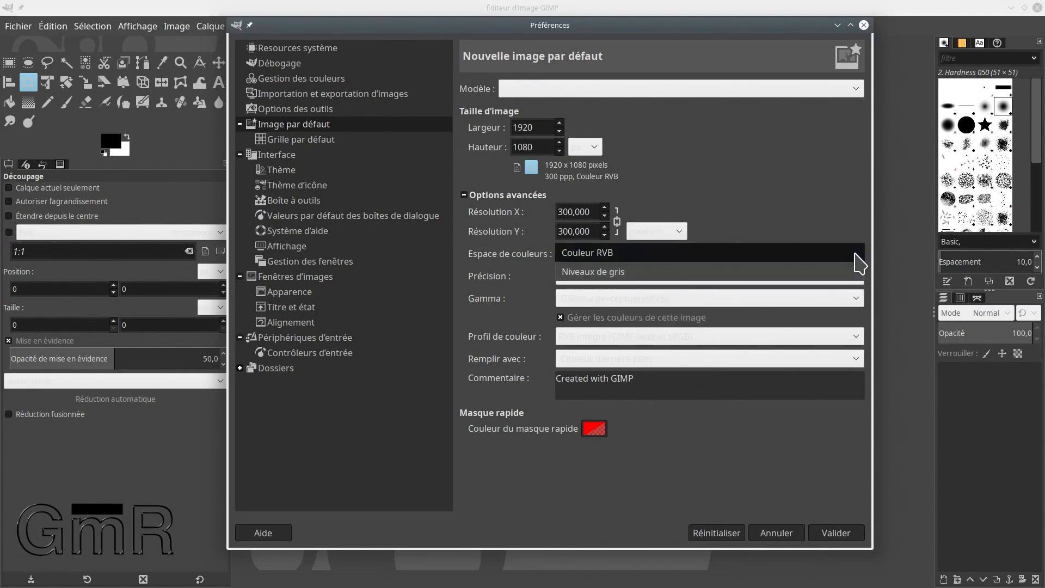
pyautogui.click(856, 254)
pyautogui.click(856, 254)
pyautogui.click(855, 254)
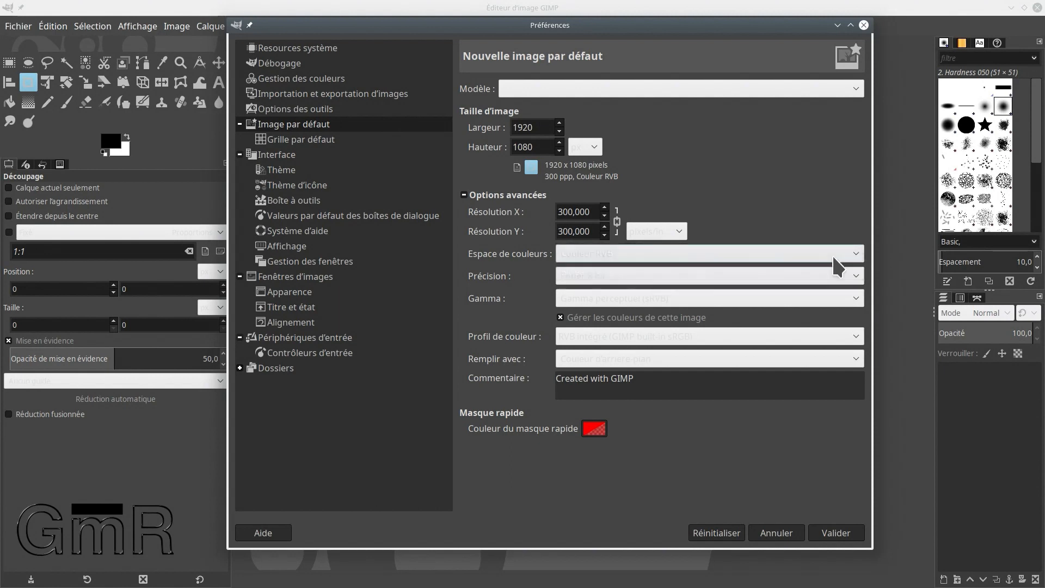
pyautogui.click(840, 277)
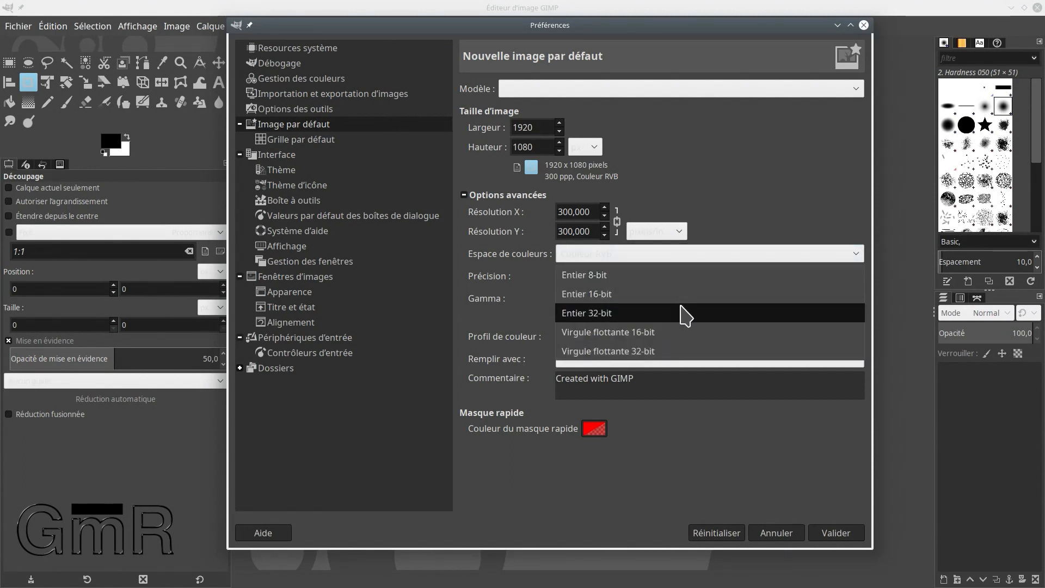
pyautogui.click(641, 333)
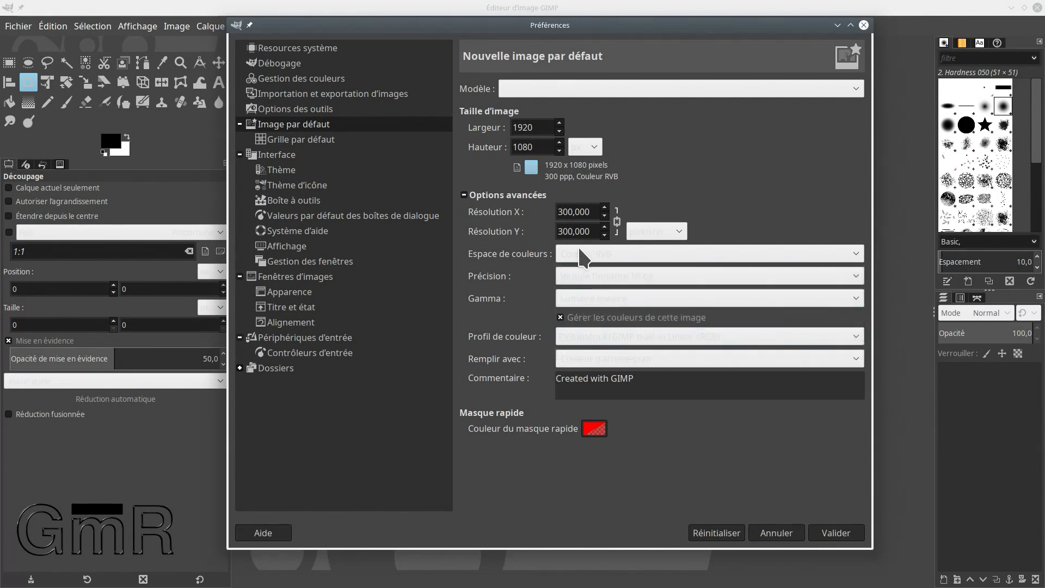
pyautogui.click(858, 274)
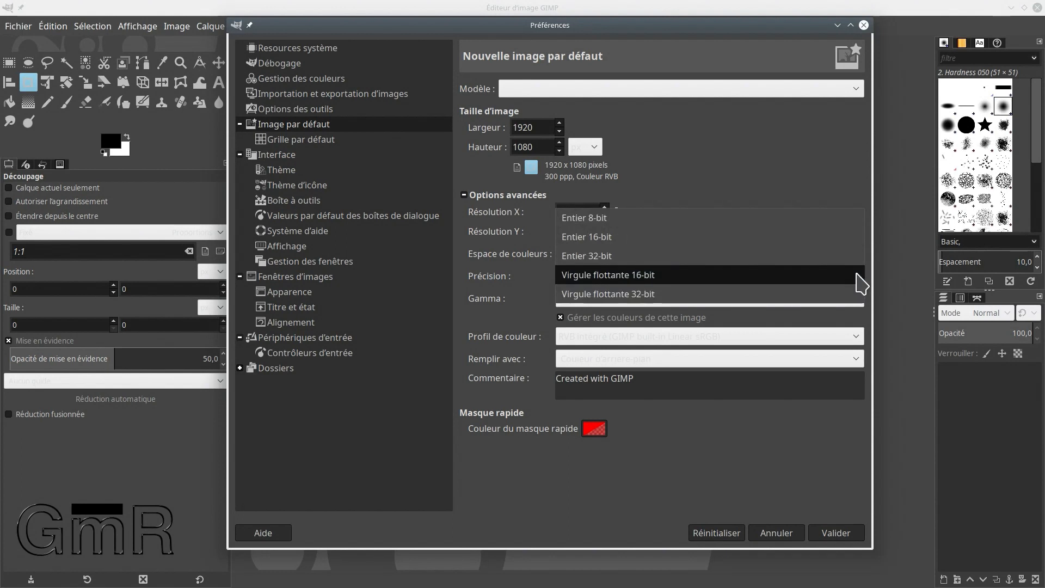
pyautogui.click(680, 272)
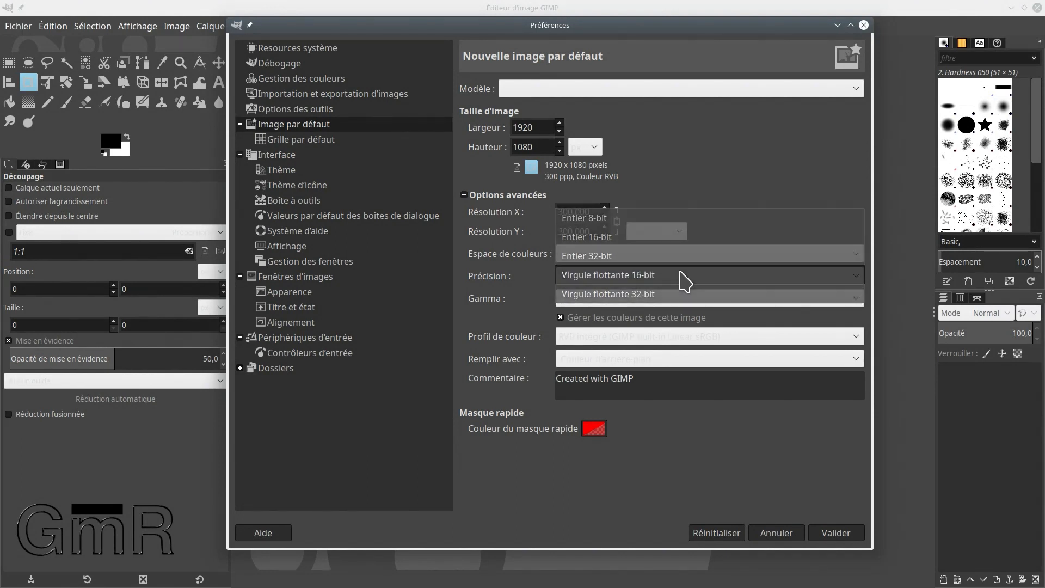
# - Set the default image's gamma to Gamma perceptuel (sRVB) and keep the RVB intégré (GIMP built-in sRGB) colour profile
pyautogui.click(746, 299)
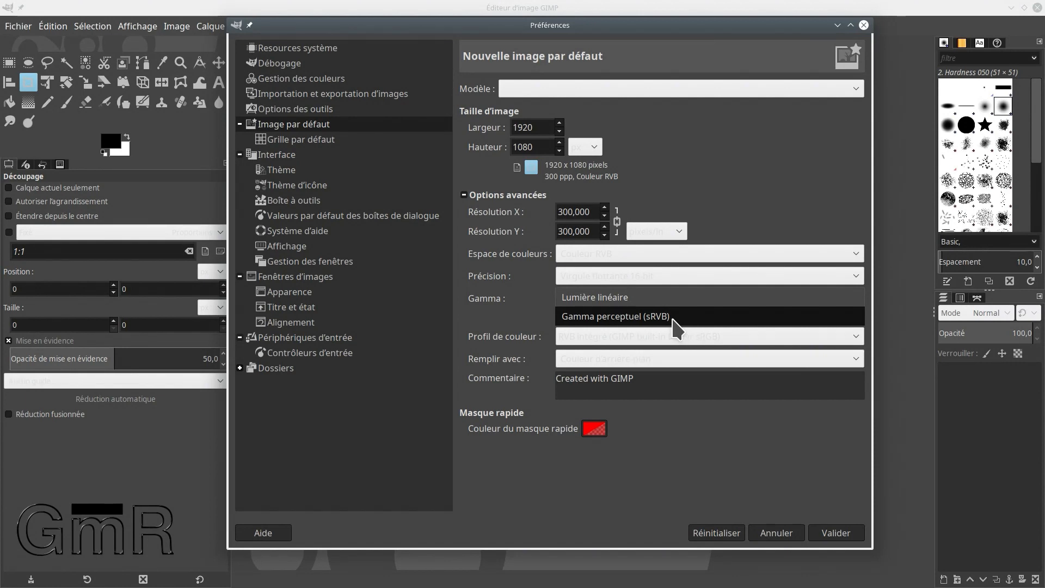
pyautogui.click(704, 315)
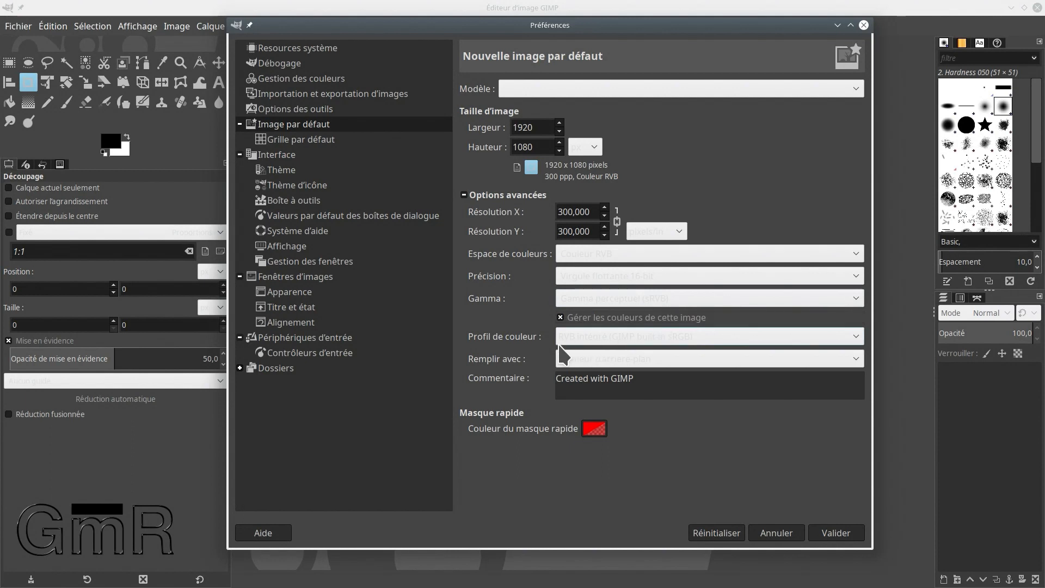
pyautogui.click(610, 342)
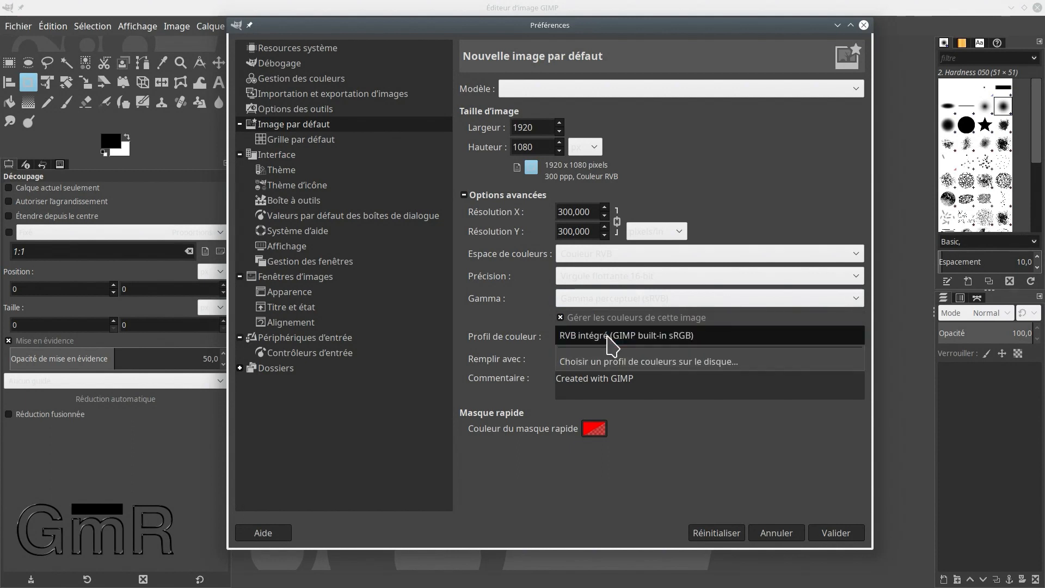
pyautogui.click(675, 336)
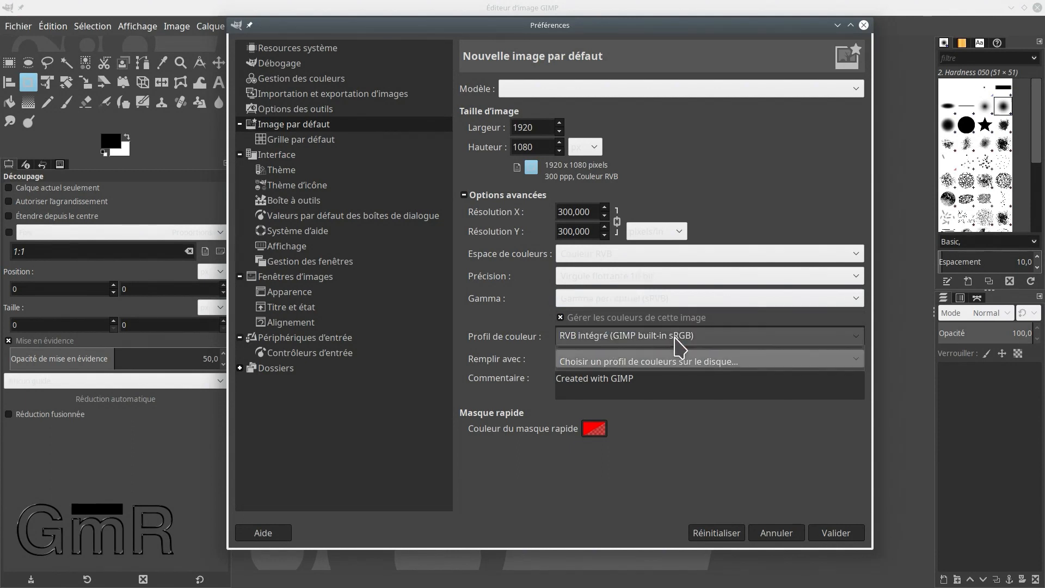
# - Fill new default images with Transparence and add "by GmR" to the default image comment
pyautogui.click(578, 362)
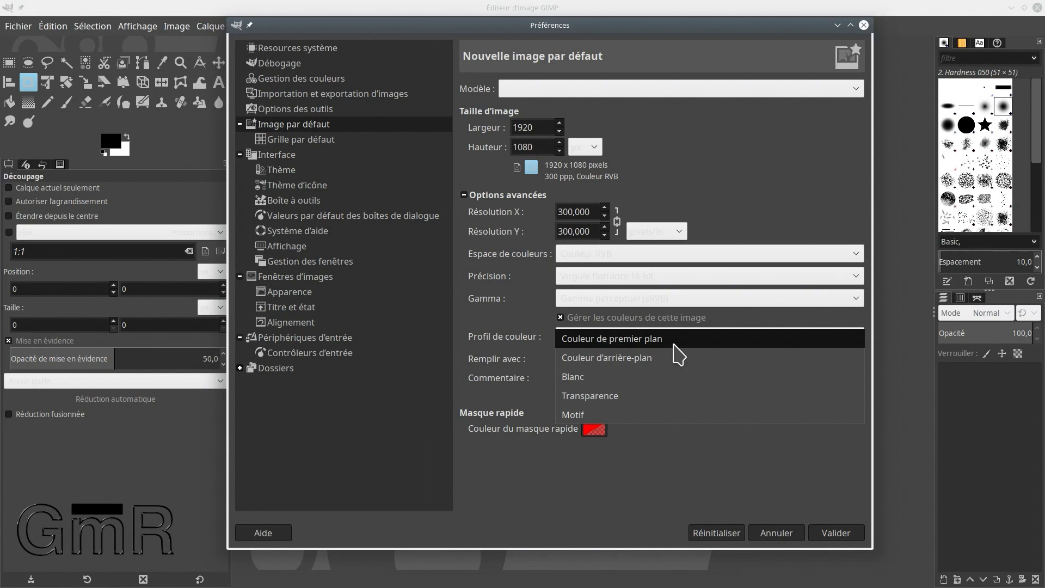
pyautogui.click(606, 398)
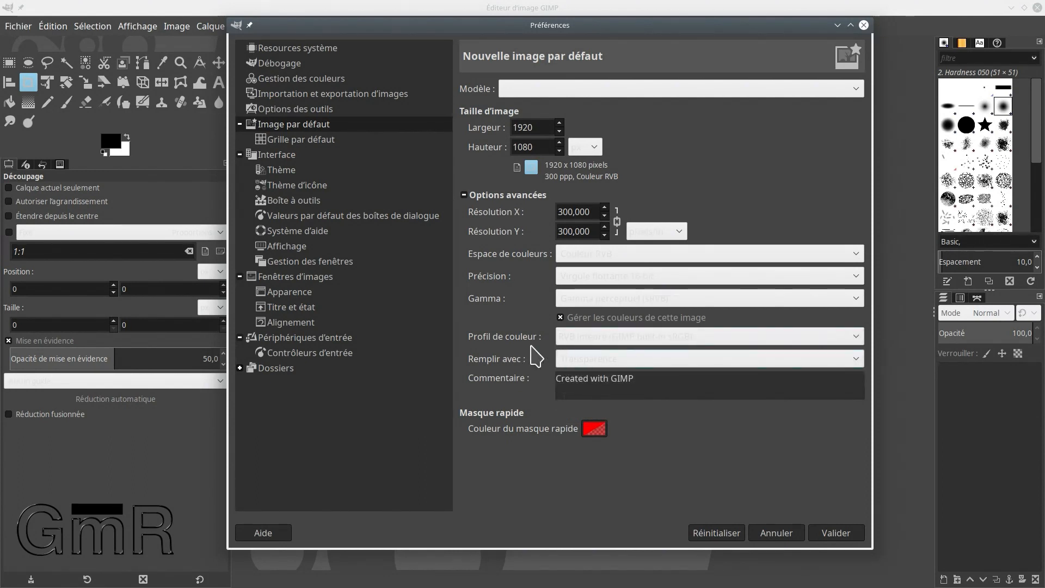
pyautogui.click(576, 362)
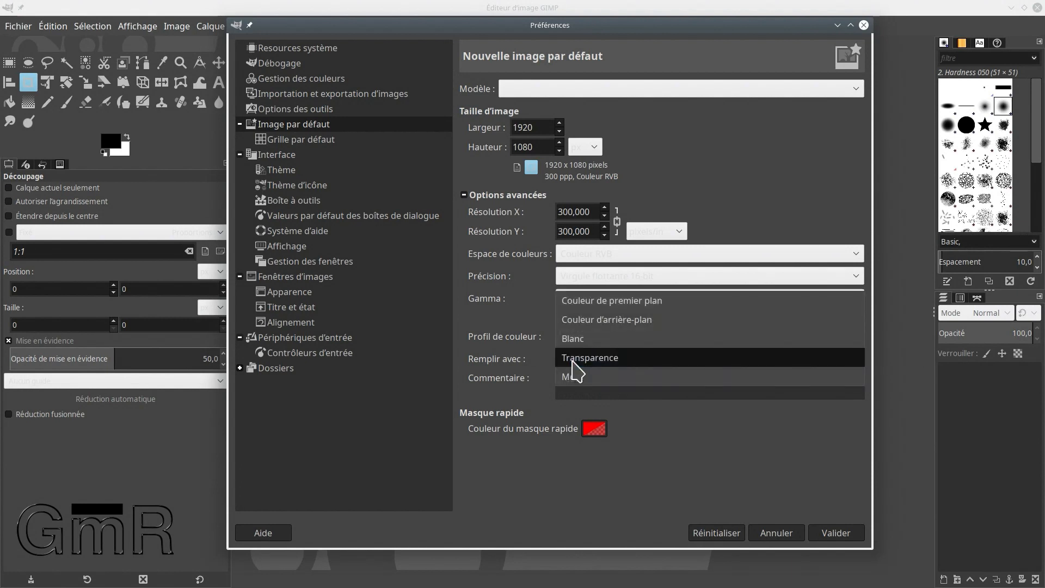
pyautogui.click(573, 362)
pyautogui.click(645, 381)
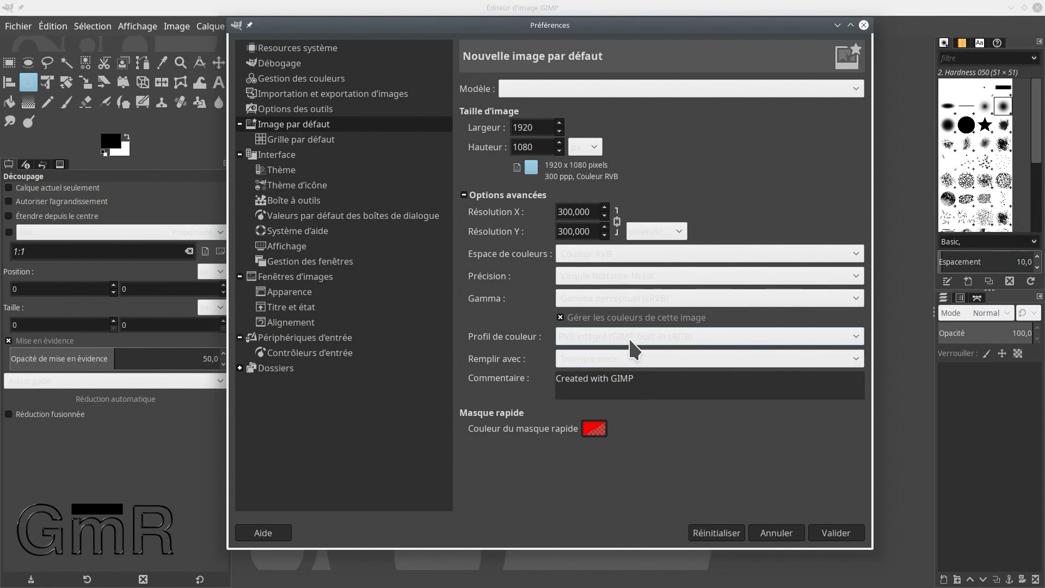
pyautogui.write('by GmR')
# - Check the default image grid settings and keep the interface language on Langue système
pyautogui.click(309, 141)
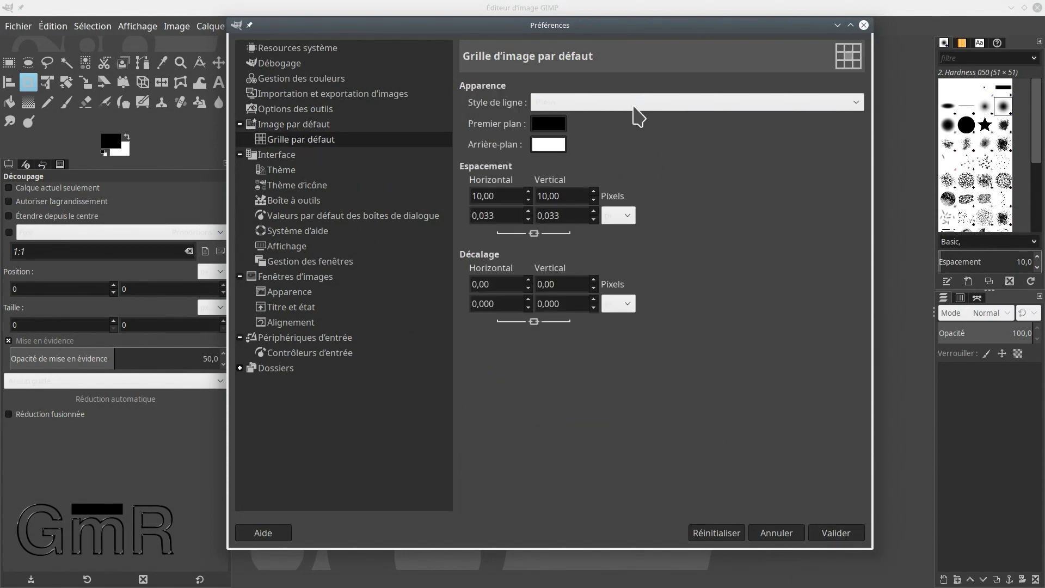
pyautogui.click(288, 158)
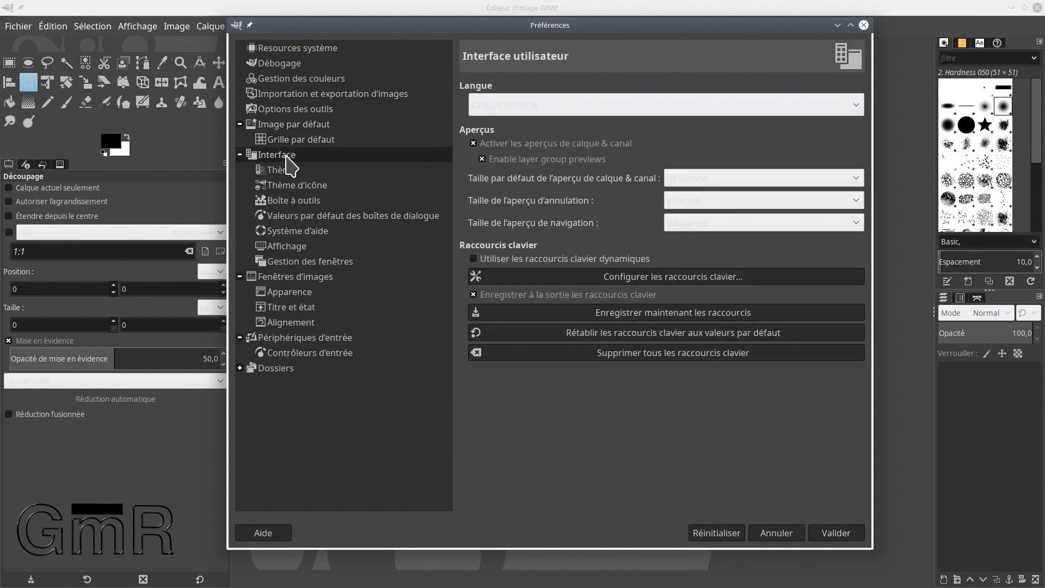
pyautogui.click(628, 105)
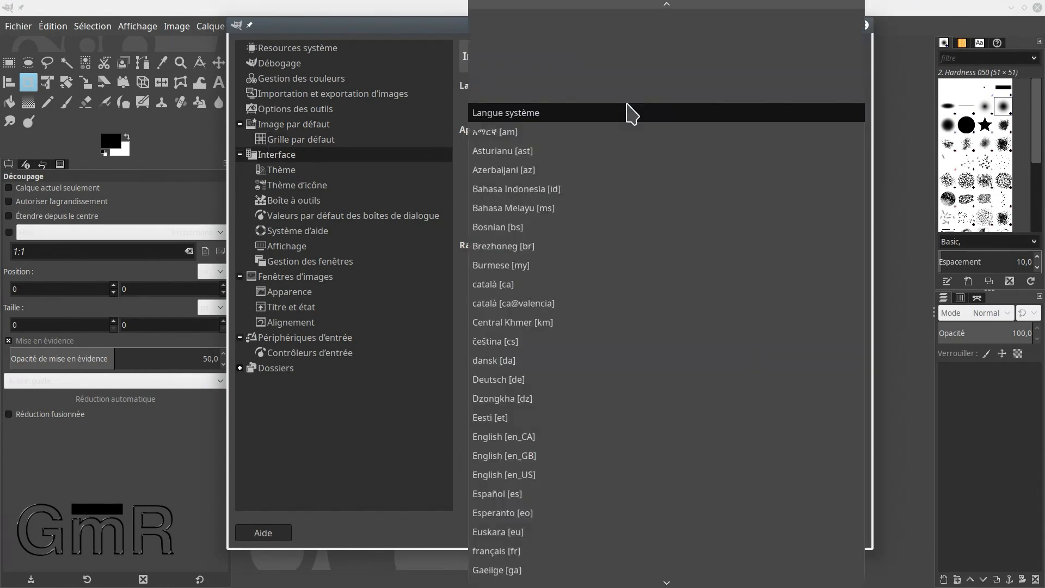
pyautogui.click(504, 113)
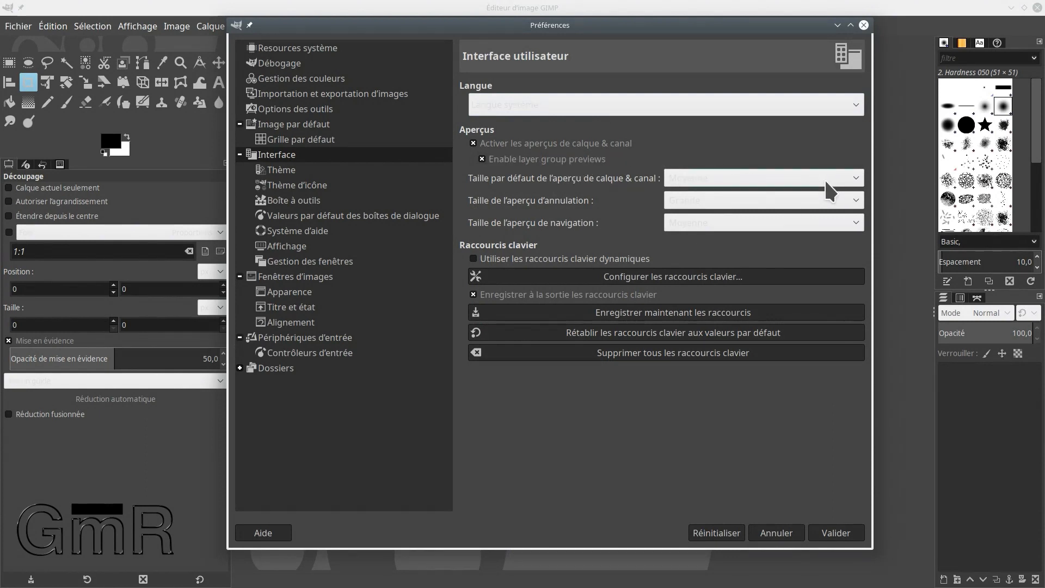
# - Keep the layer and channel preview size on Moyenne, the undo preview on Grande and the navigation preview on Moyenne
pyautogui.click(856, 179)
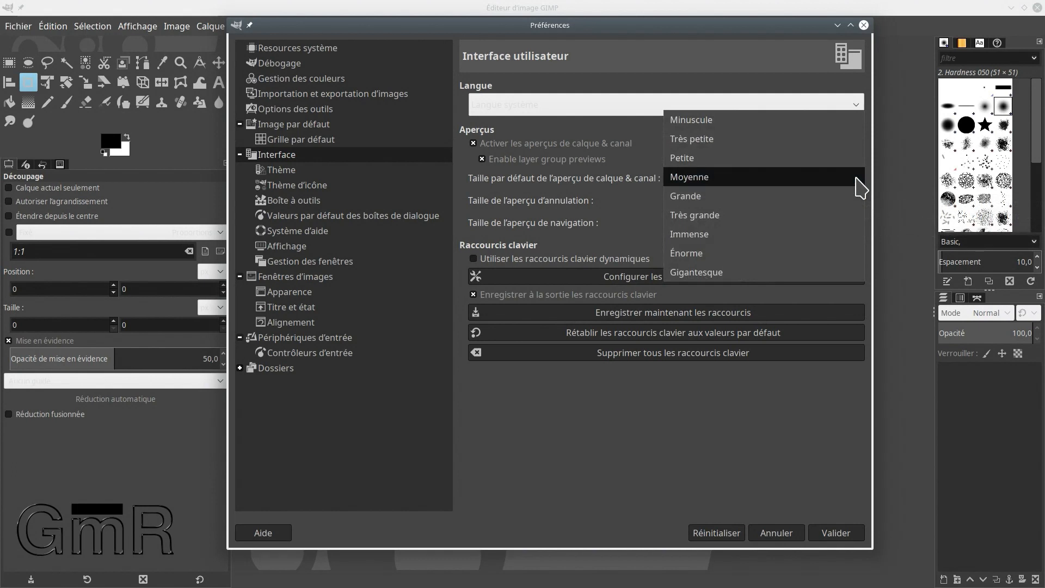
pyautogui.click(856, 179)
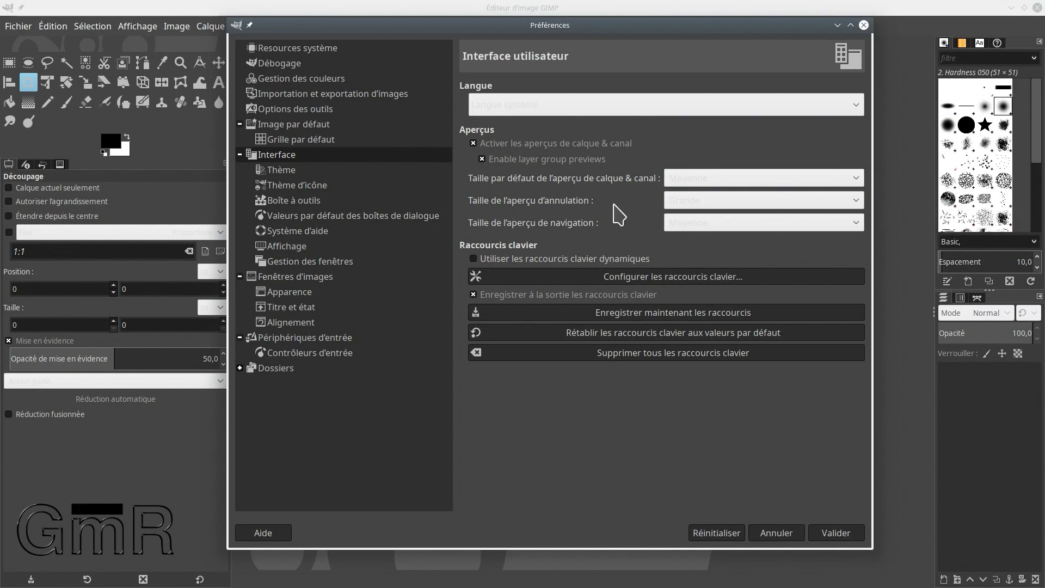
pyautogui.click(856, 201)
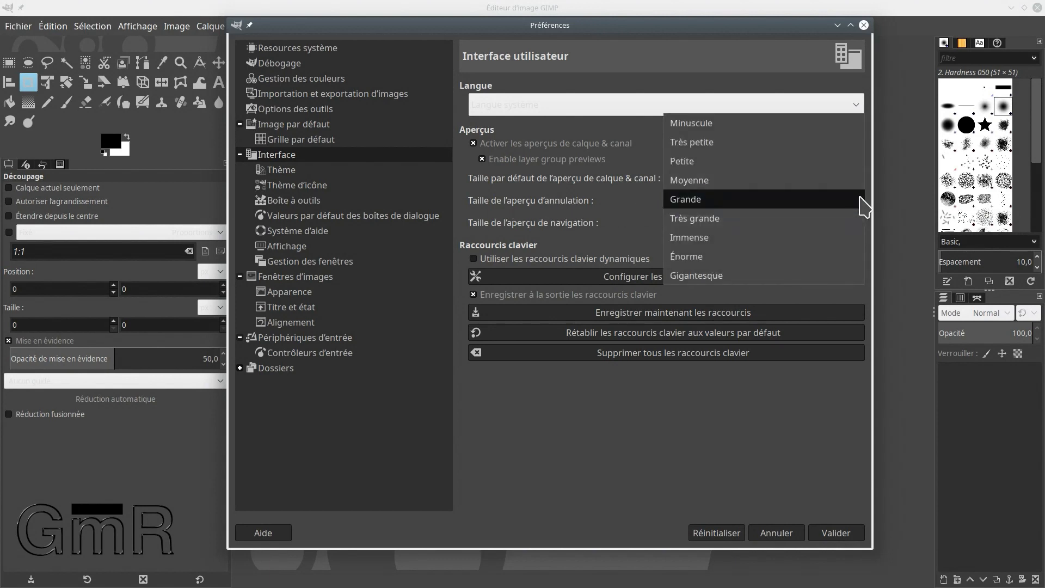
pyautogui.click(860, 199)
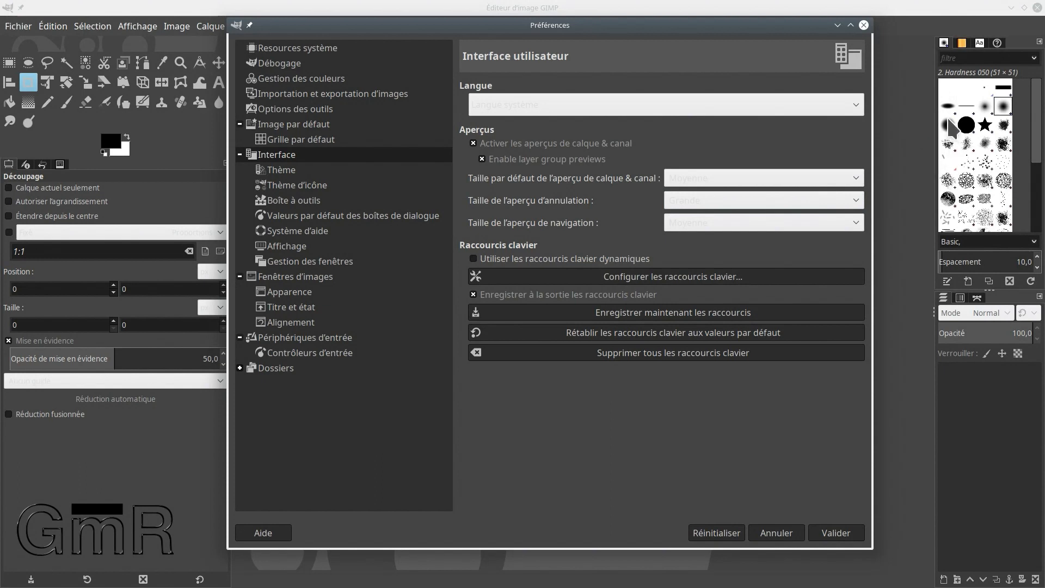
pyautogui.click(854, 223)
pyautogui.click(852, 224)
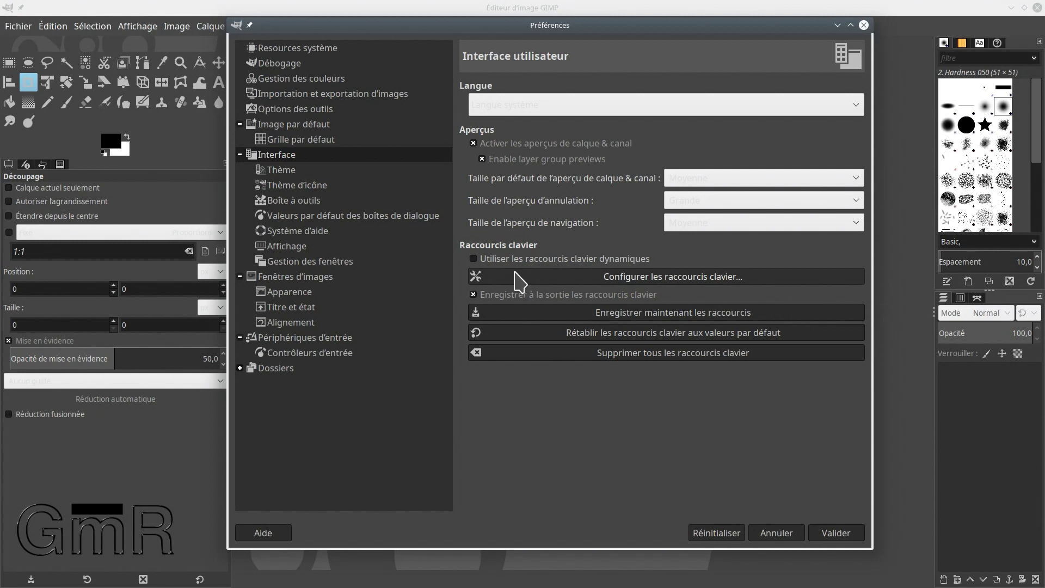
# - Show the Édition group's actions in the keyboard shortcut editor, widening it to reveal the action names
pyautogui.click(641, 276)
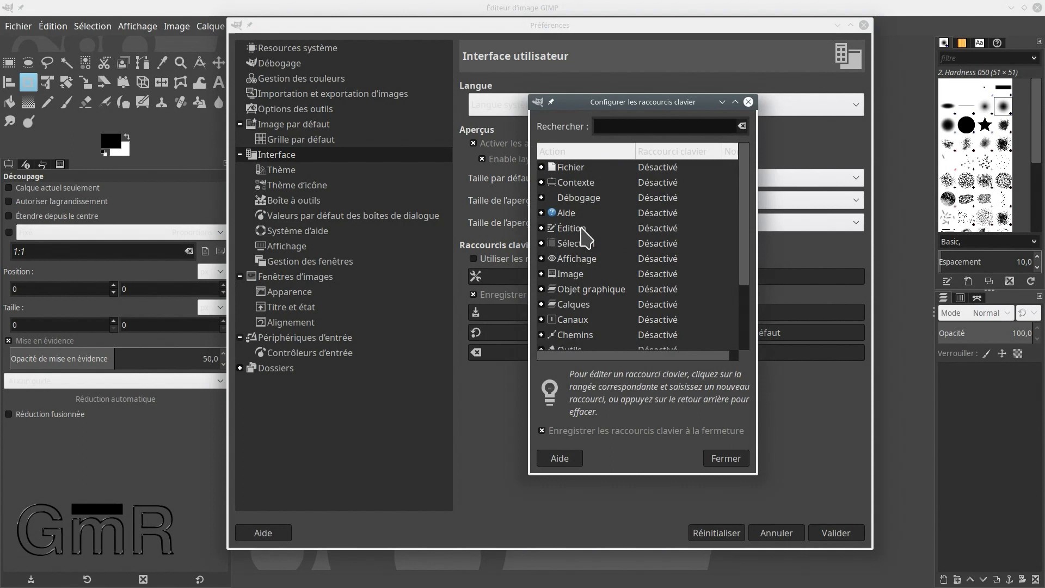
pyautogui.scroll(-3, 584, 262)
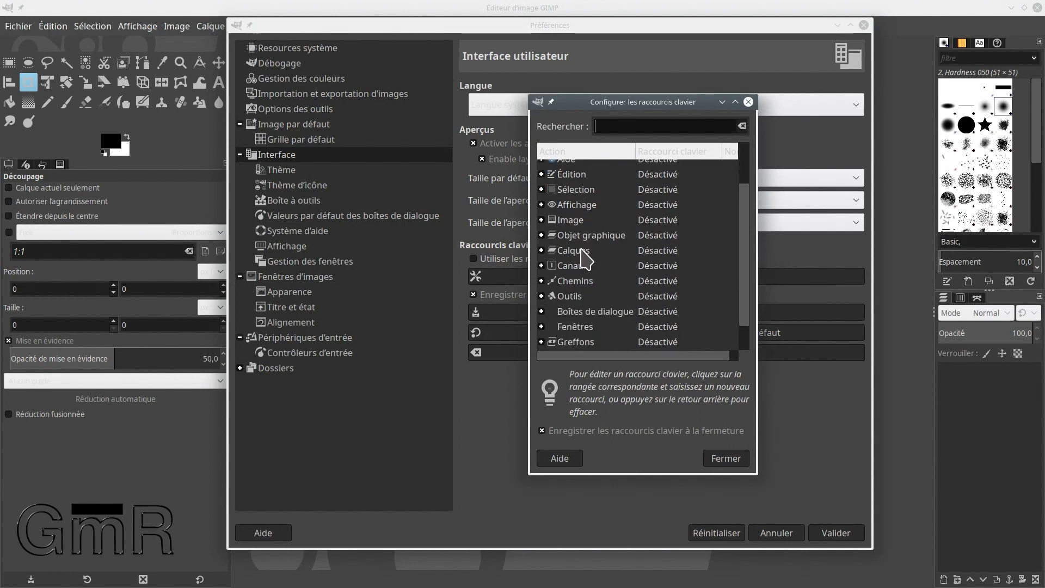
pyautogui.click(546, 252)
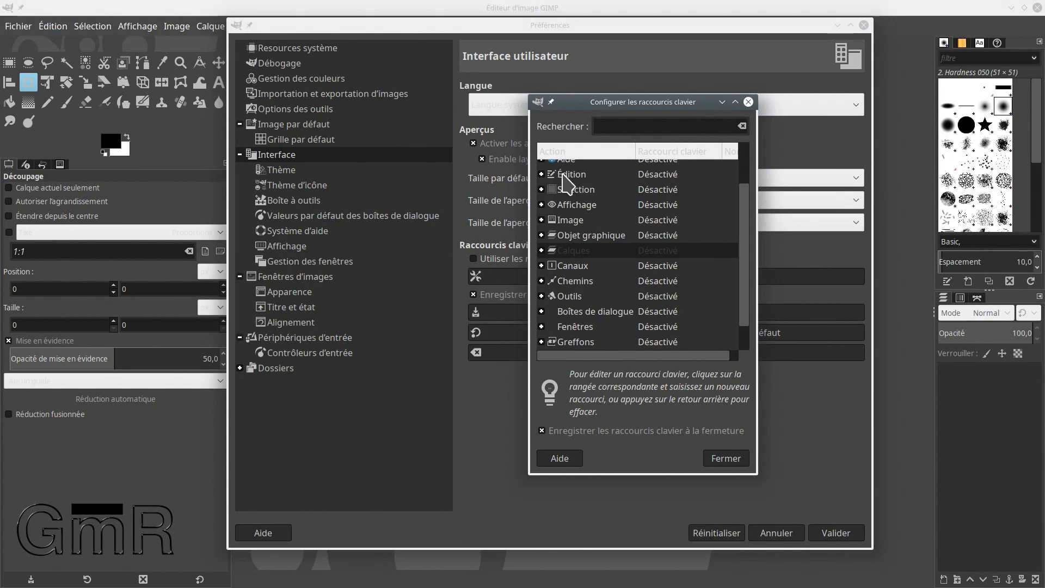
pyautogui.click(566, 175)
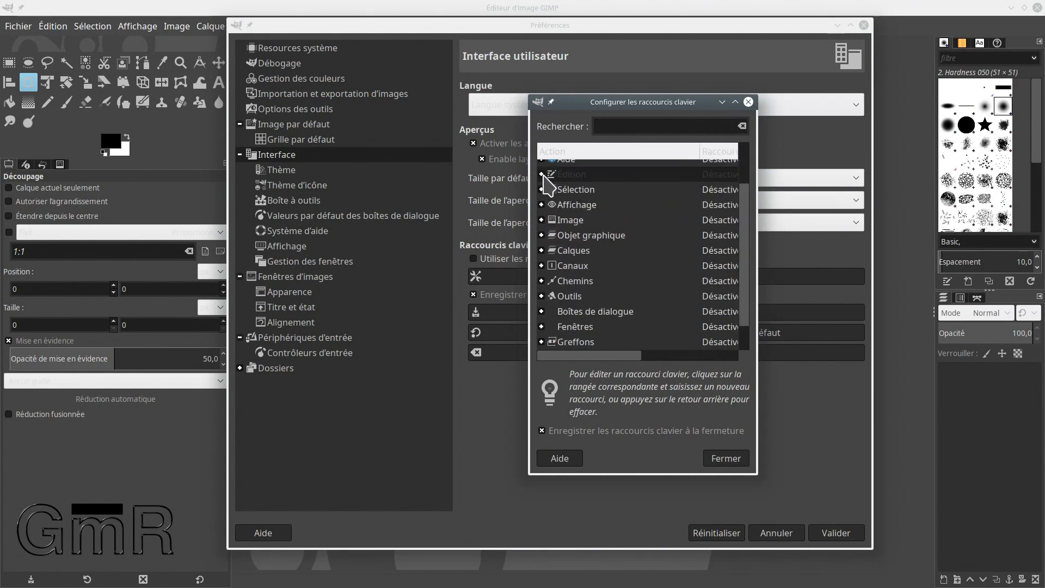
pyautogui.click(542, 175)
pyautogui.scroll(-1, 560, 262)
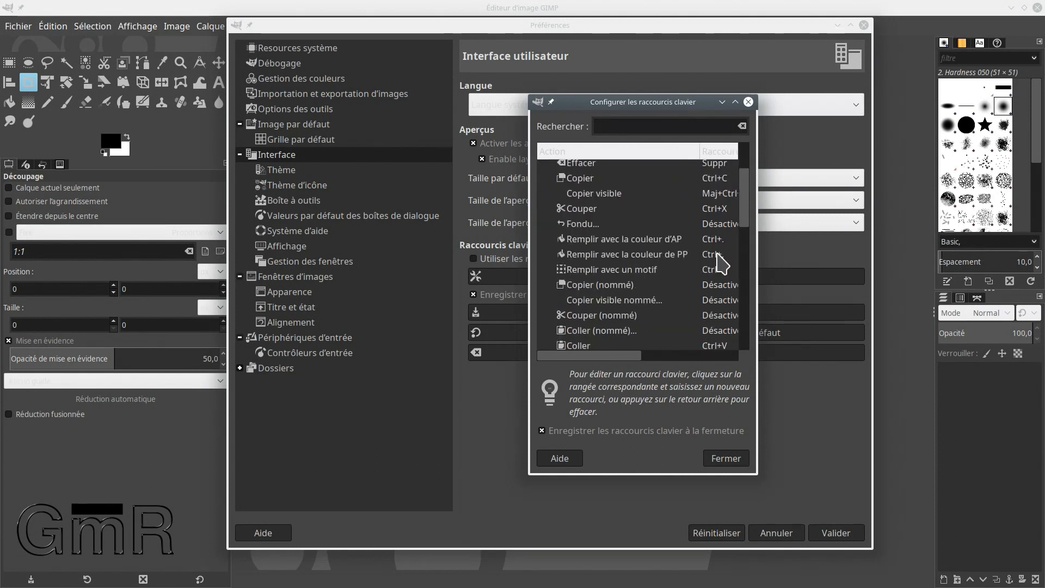
pyautogui.moveTo(757, 243); pyautogui.dragTo(879, 239)
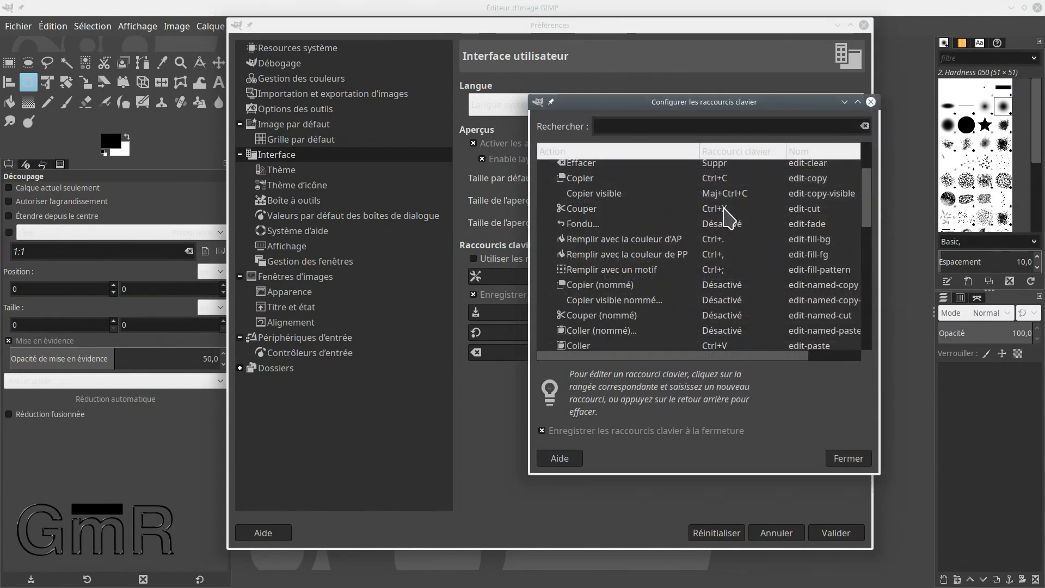
# - Examine which Édition actions have keyboard shortcuts, from the fill and paste commands through redo
pyautogui.scroll(-1, 591, 255)
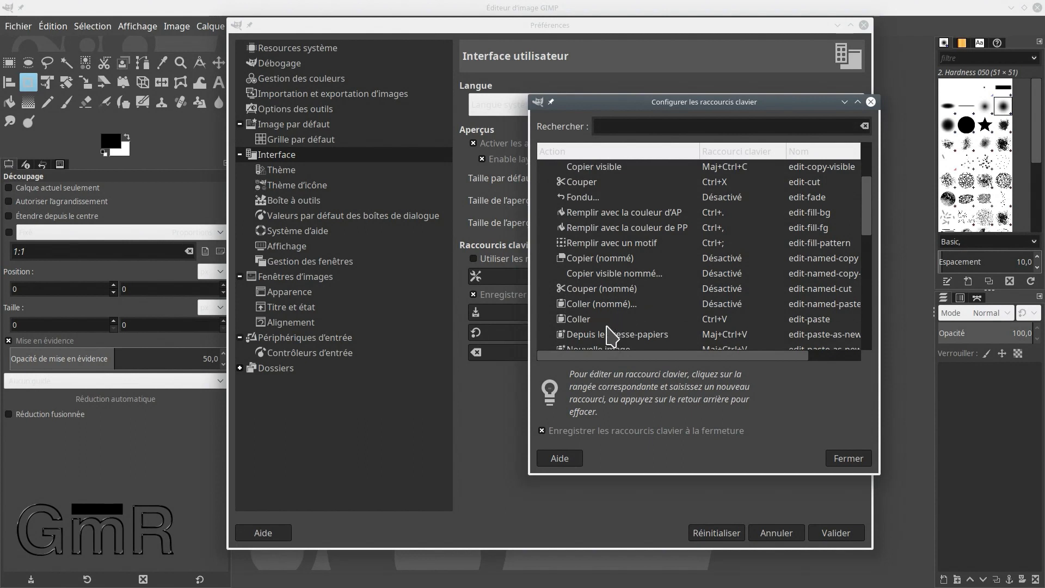
pyautogui.scroll(-1, 610, 329)
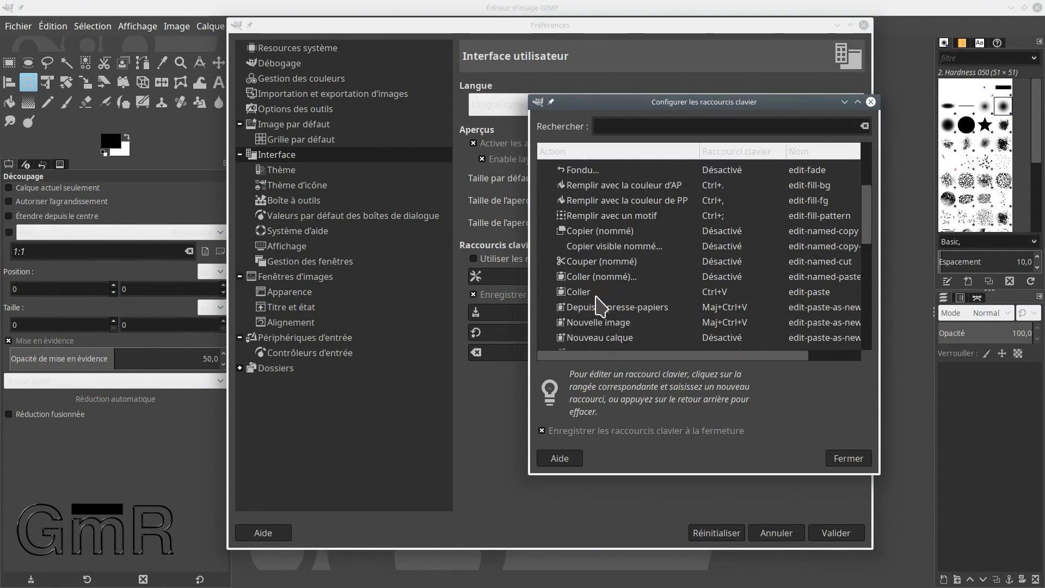
pyautogui.scroll(-1, 620, 304)
pyautogui.scroll(-2, 624, 313)
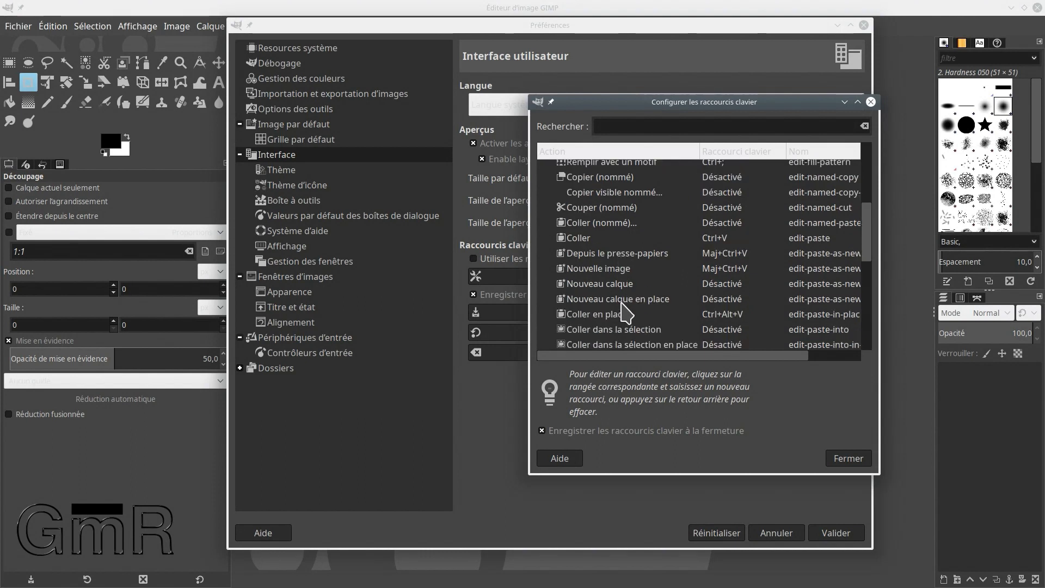
pyautogui.scroll(-3, 659, 329)
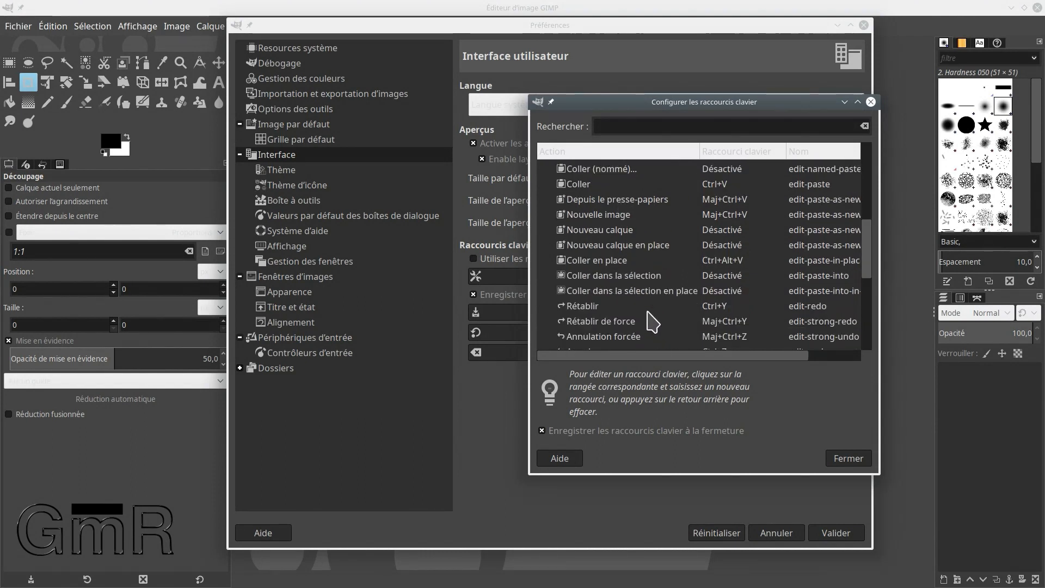
pyautogui.scroll(2, 650, 326)
pyautogui.scroll(1, 650, 327)
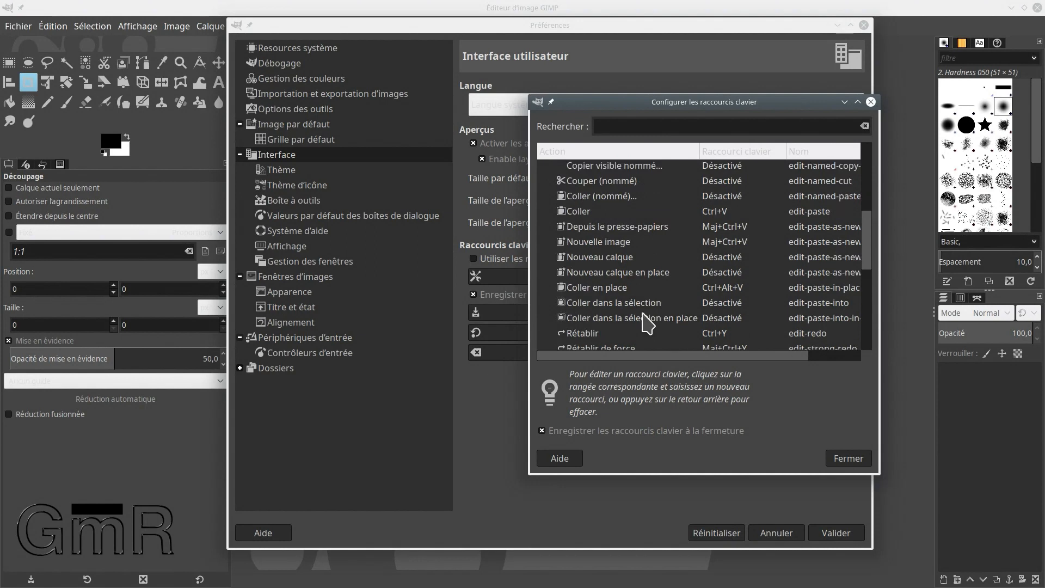
pyautogui.click(646, 272)
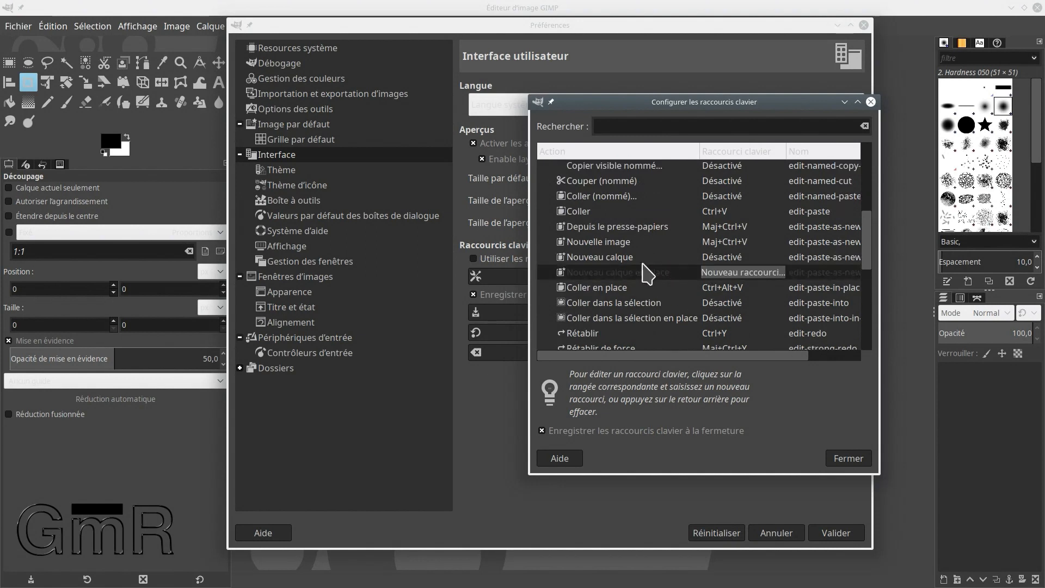
pyautogui.press('Escape')
pyautogui.click(605, 258)
pyautogui.press('Escape')
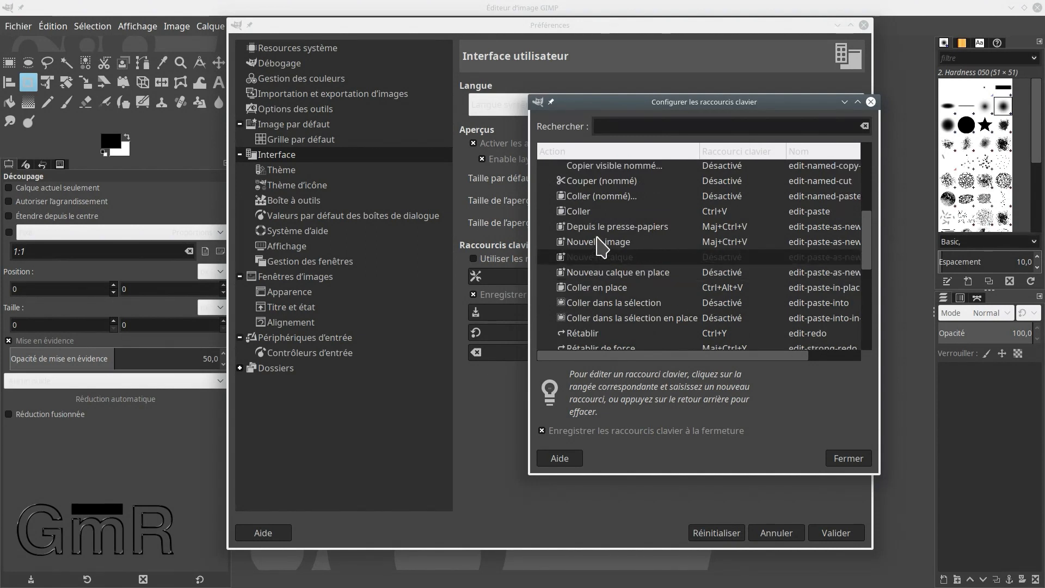
pyautogui.click(609, 200)
# - Review the full list of Édition shortcuts and their action names, and close the shortcut editor
pyautogui.scroll(2, 633, 206)
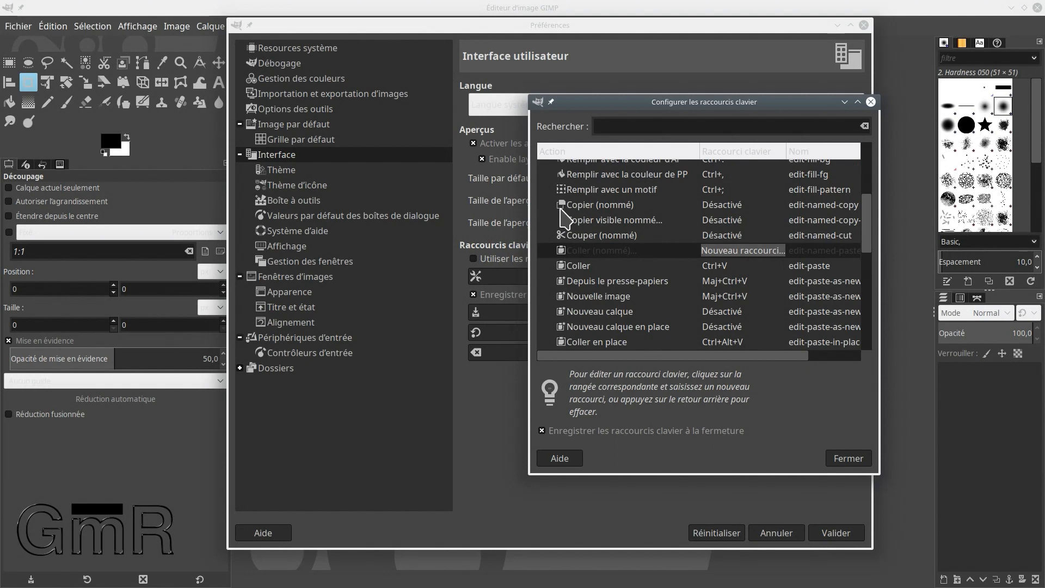
pyautogui.scroll(5, 747, 240)
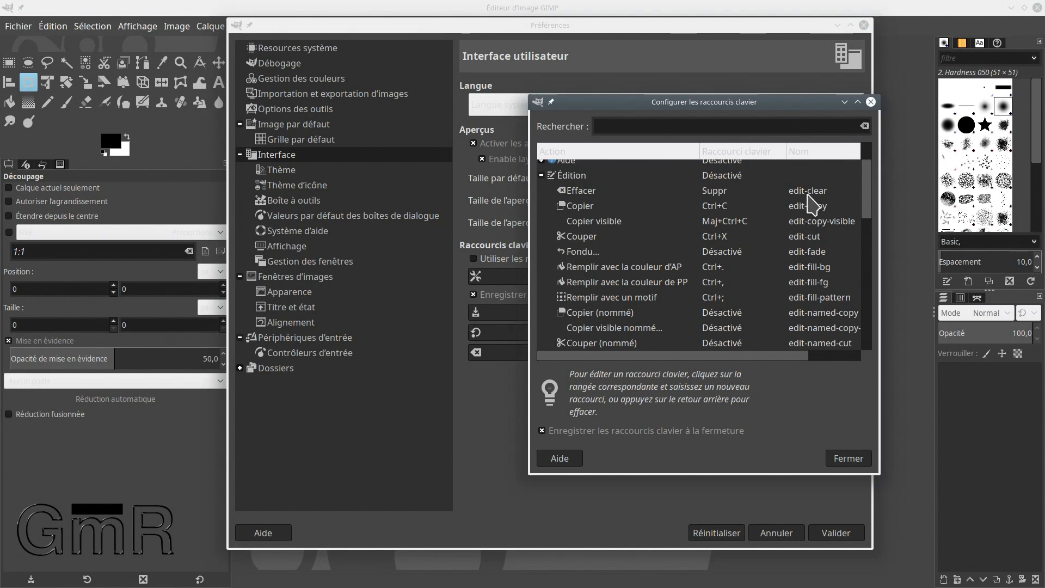
pyautogui.scroll(-3, 816, 293)
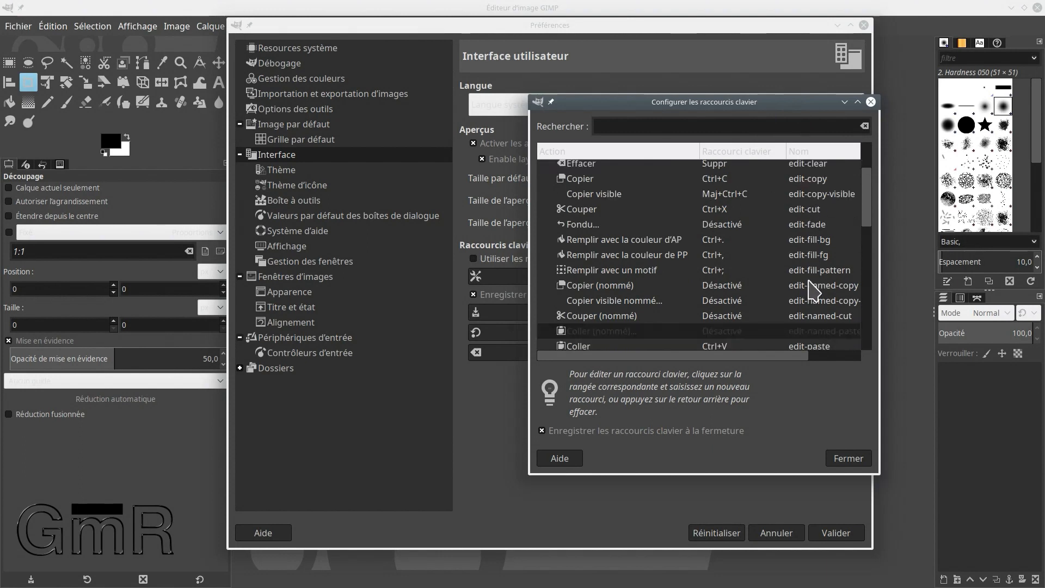
pyautogui.scroll(-6, 827, 296)
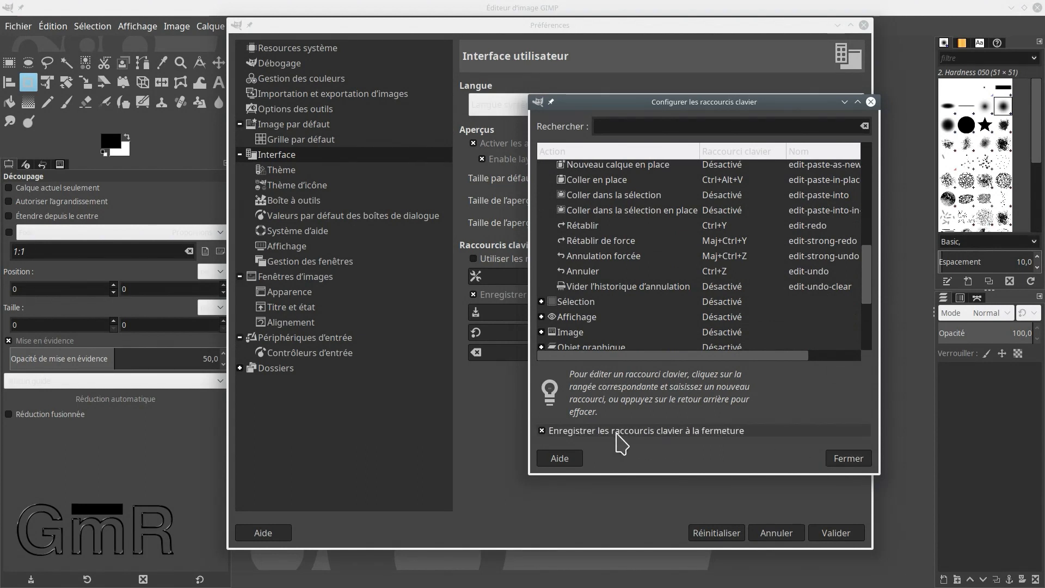
pyautogui.click(841, 462)
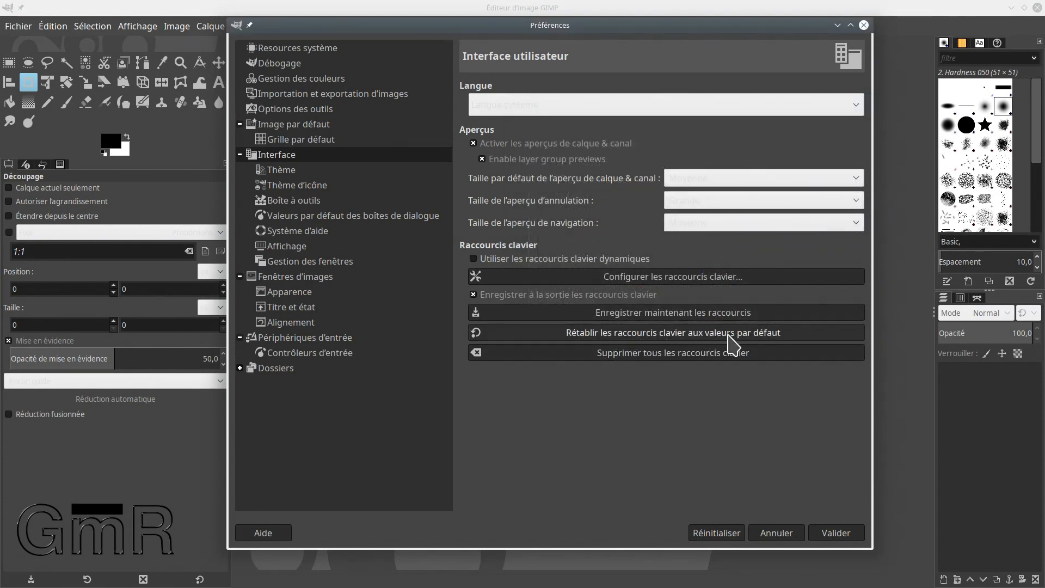
# - Reset all keyboard shortcuts to their default values and accept the notice
pyautogui.click(632, 334)
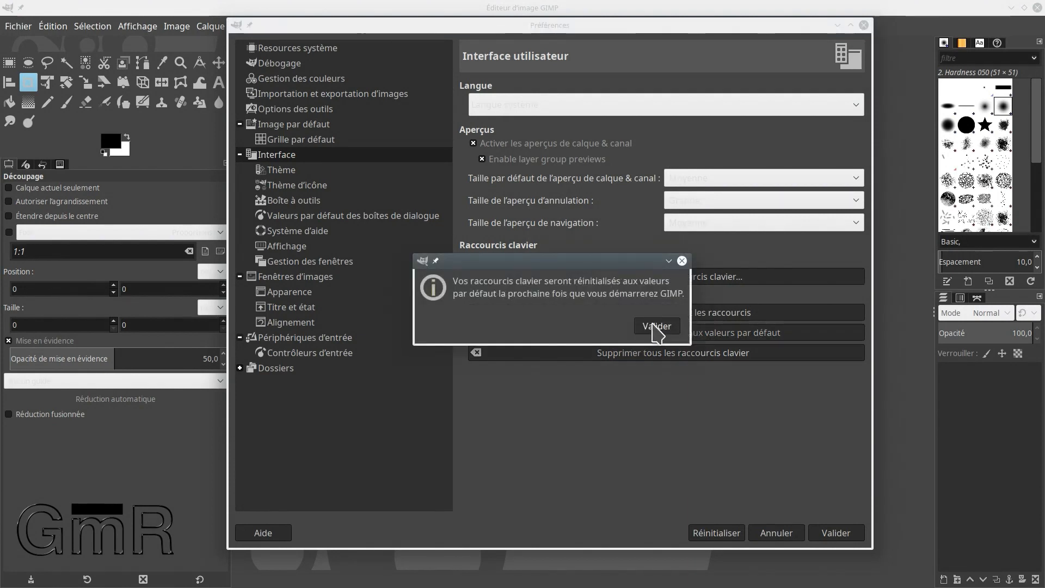
pyautogui.click(657, 326)
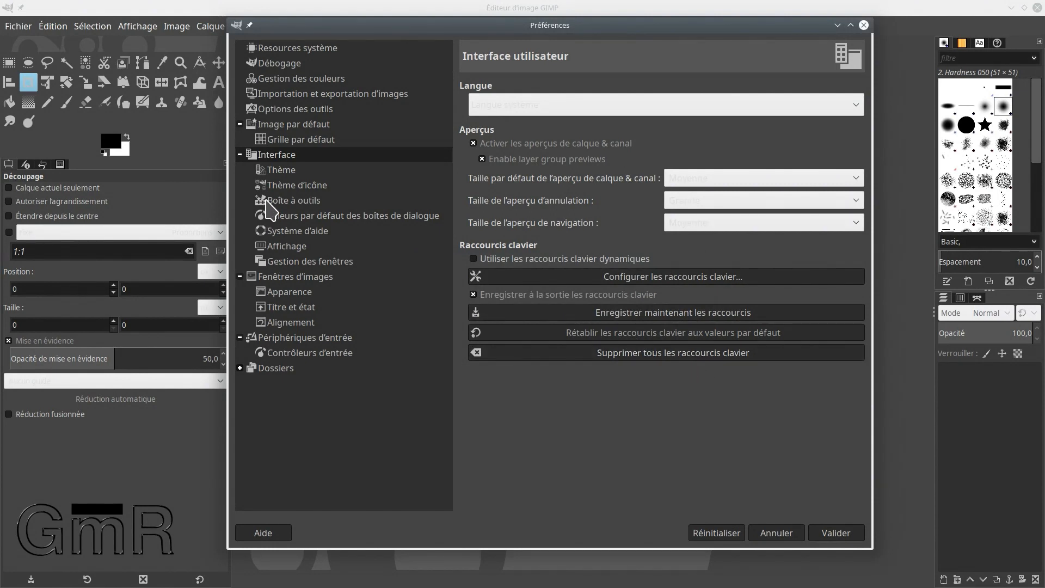
# - Try the Gray, Light, System and Dark interface themes in turn and apply Gray
pyautogui.click(278, 175)
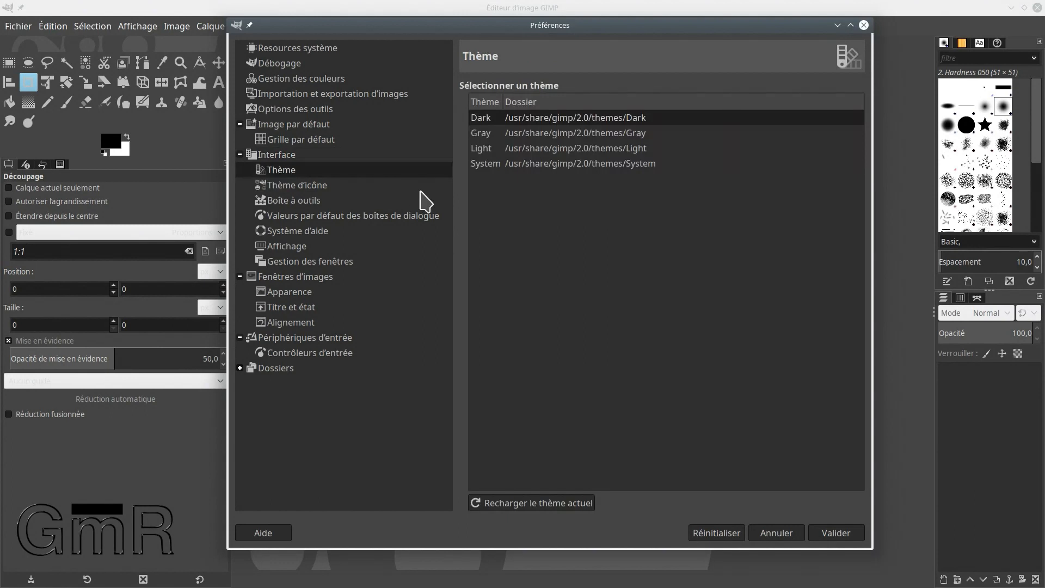
pyautogui.click(563, 135)
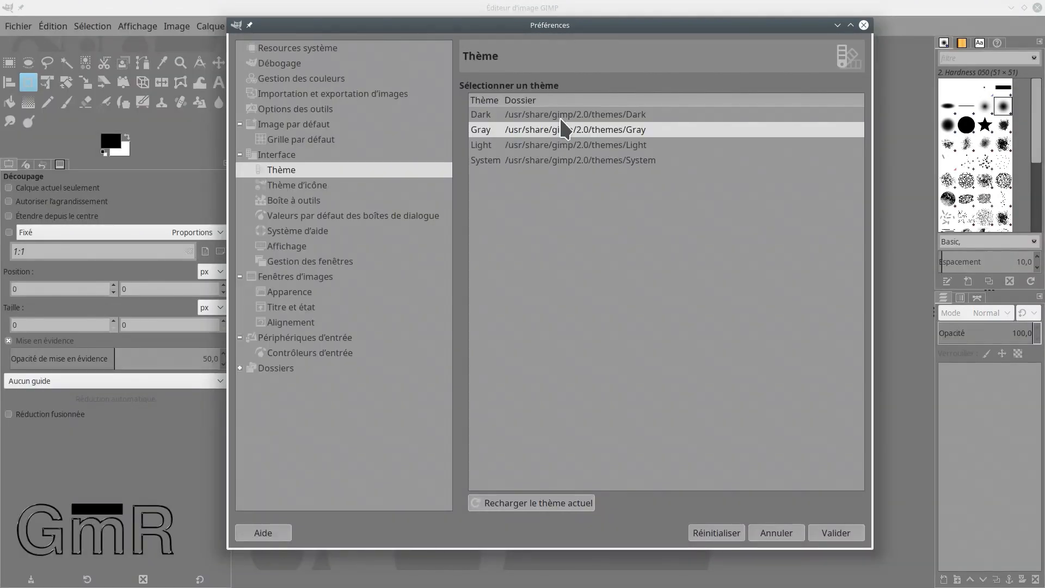
pyautogui.click(537, 145)
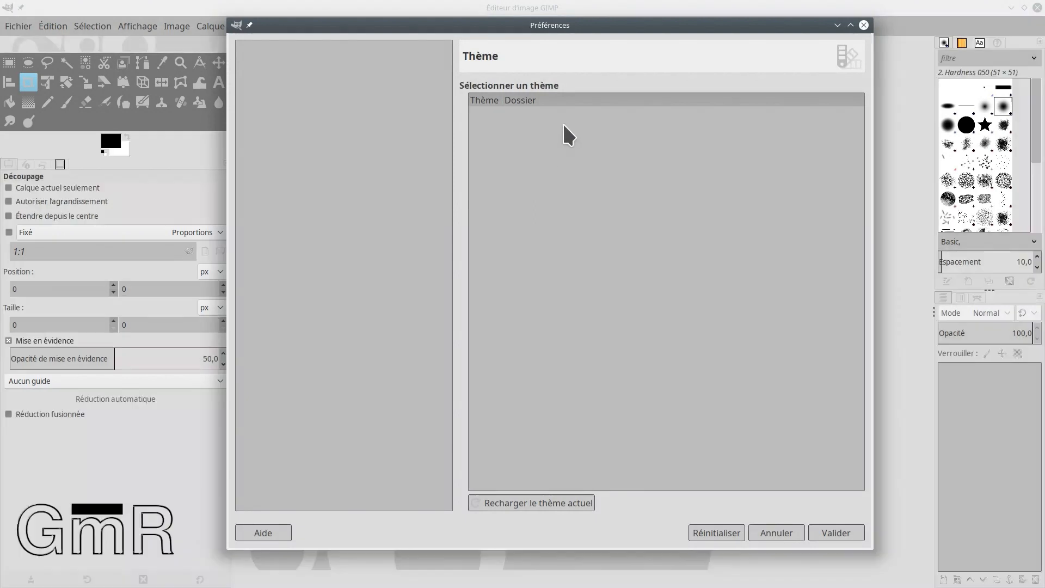
pyautogui.click(537, 164)
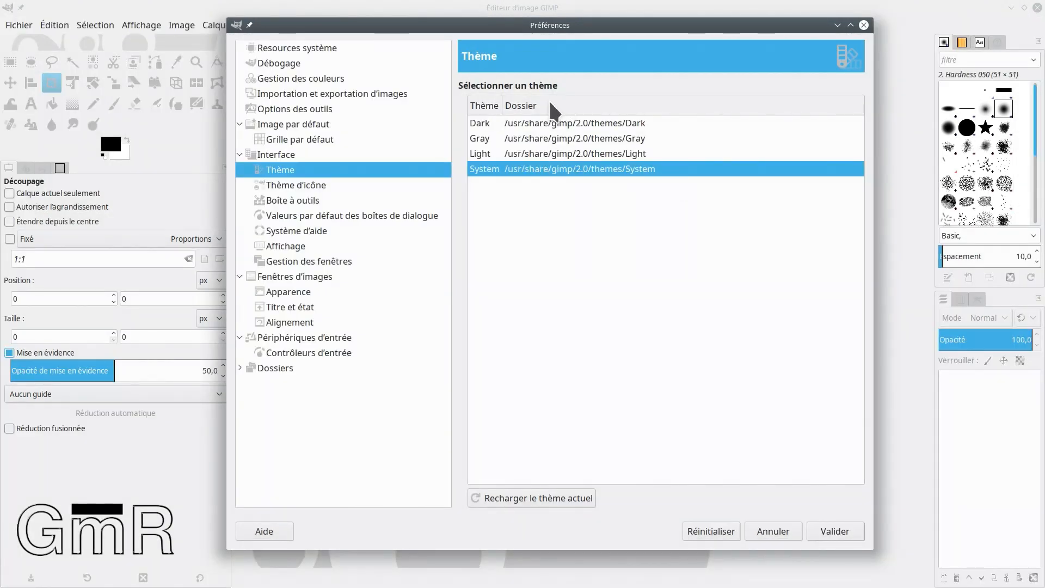
pyautogui.click(544, 120)
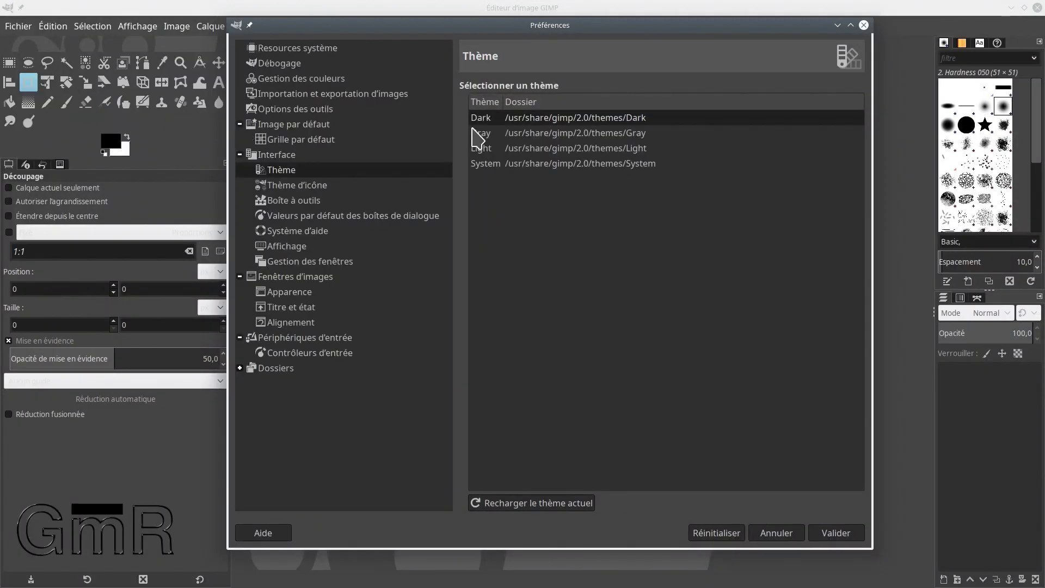
pyautogui.click(527, 133)
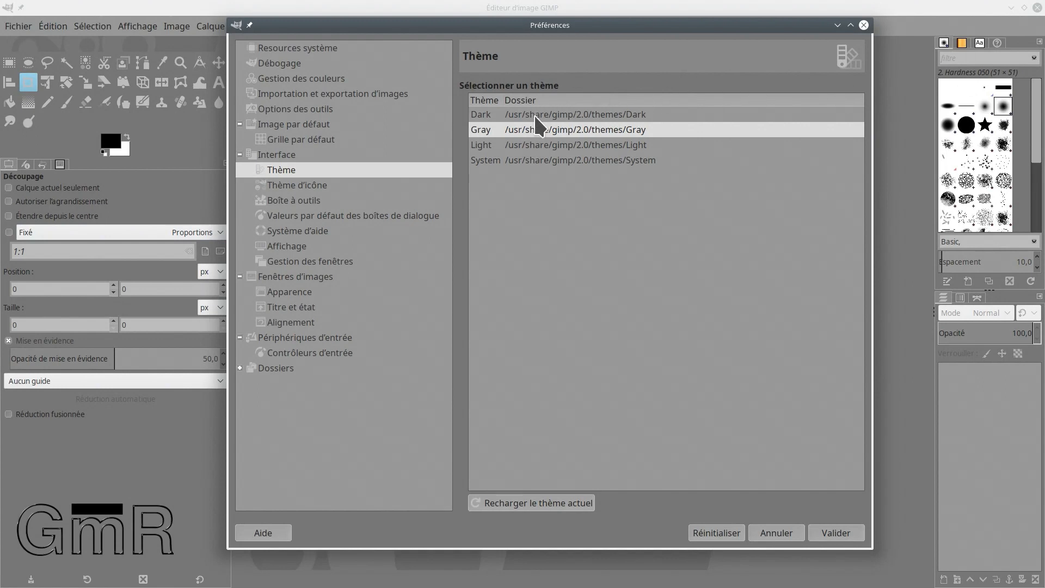
# - Apply the Light interface theme and check its look on the default grid, tool options and colour management pages
pyautogui.click(523, 144)
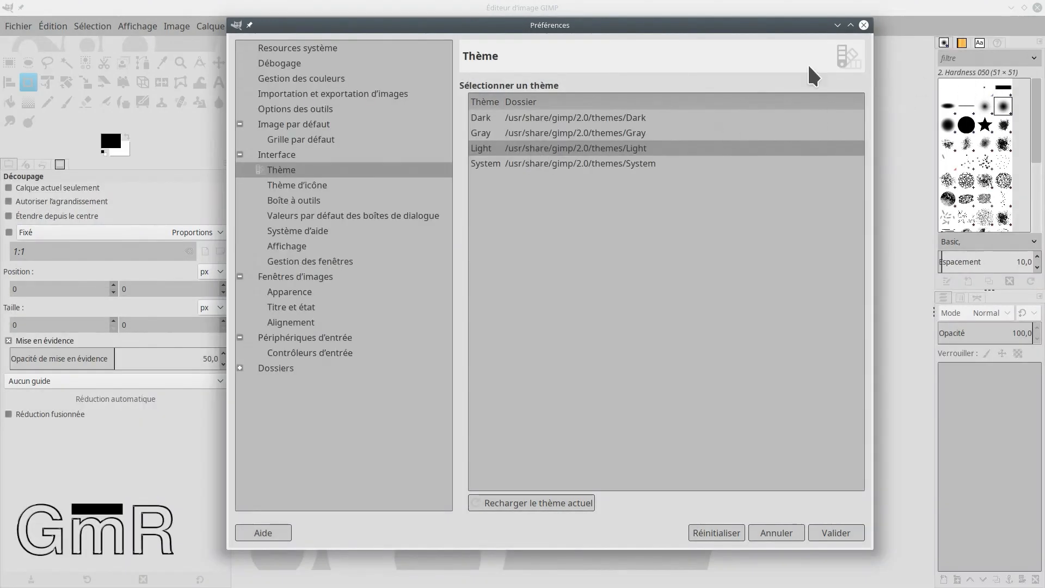
pyautogui.click(300, 139)
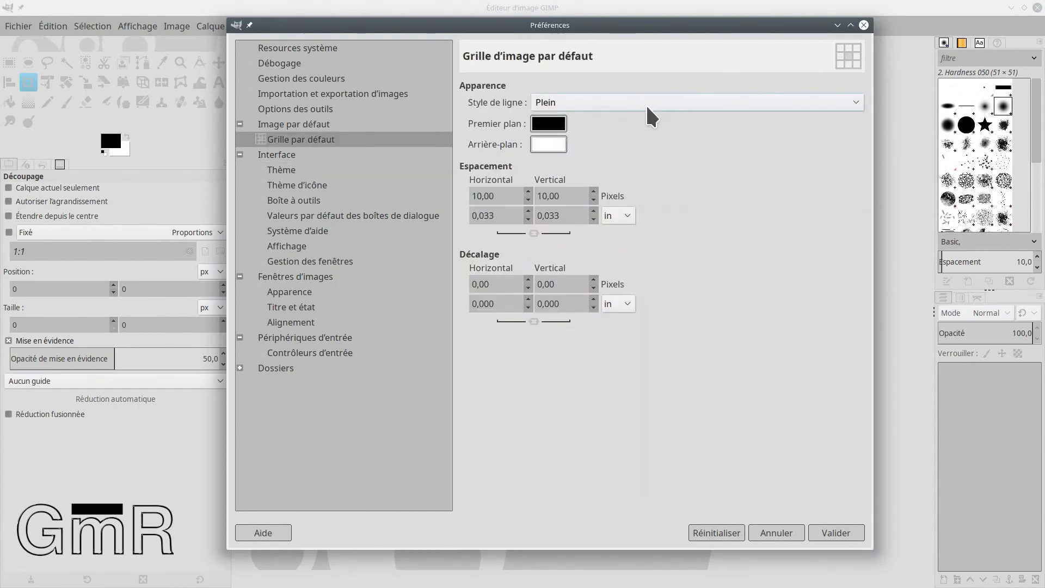
pyautogui.click(333, 107)
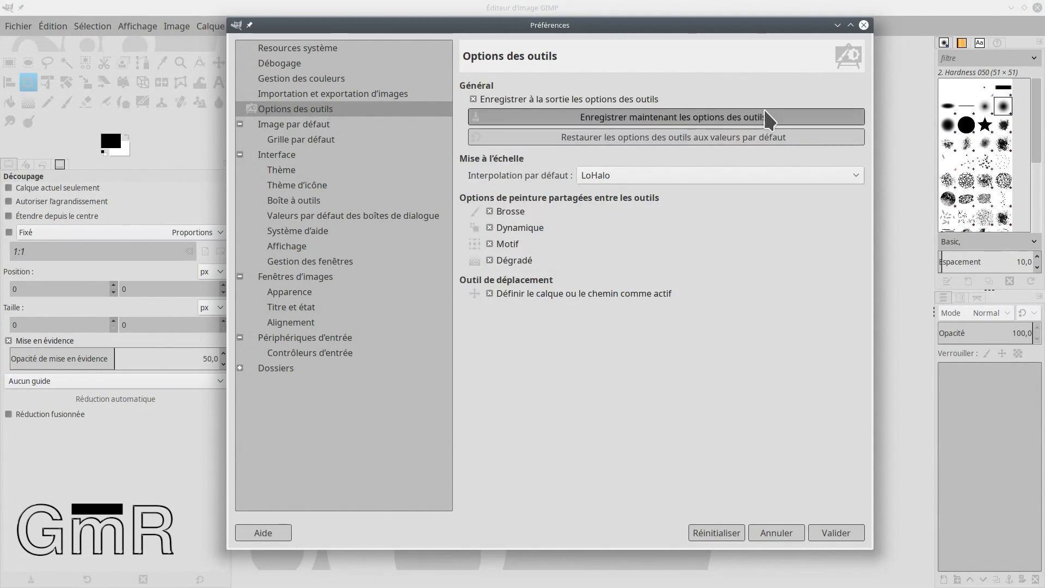
pyautogui.click(301, 78)
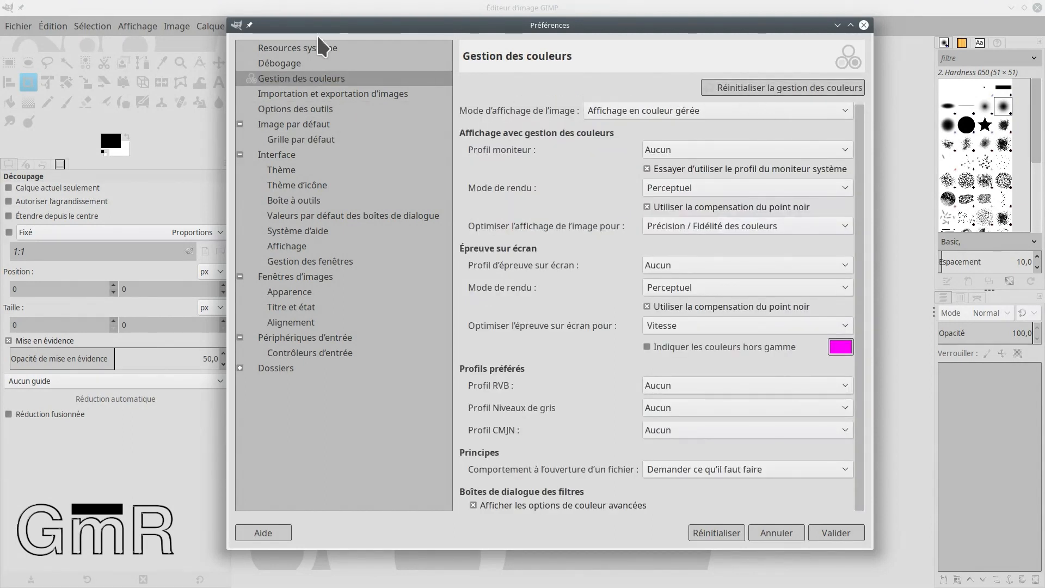
pyautogui.click(281, 174)
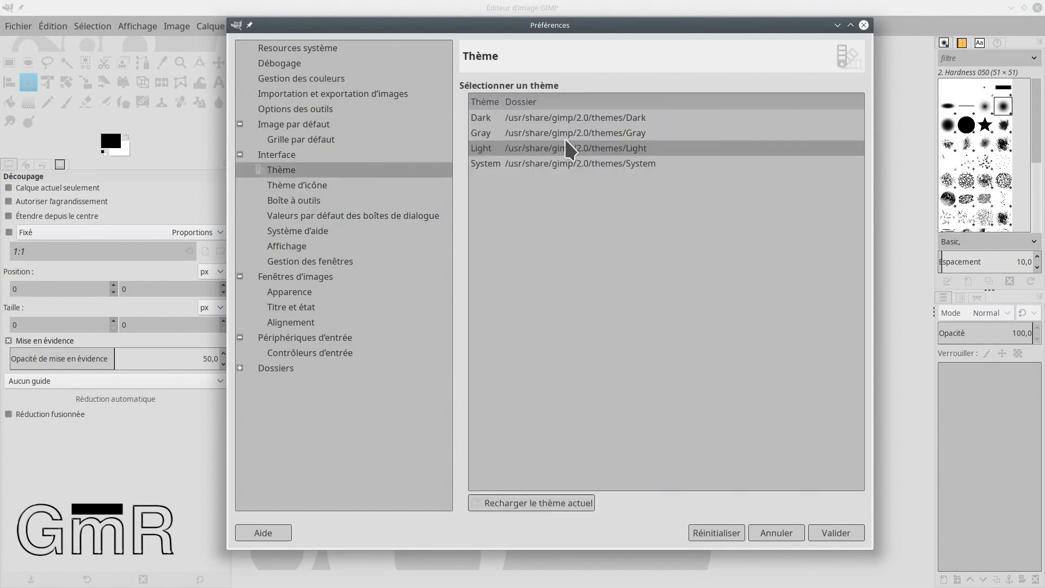
# - Compare the Color and Legacy icon themes on the toolbox icons and keep Color
pyautogui.click(308, 184)
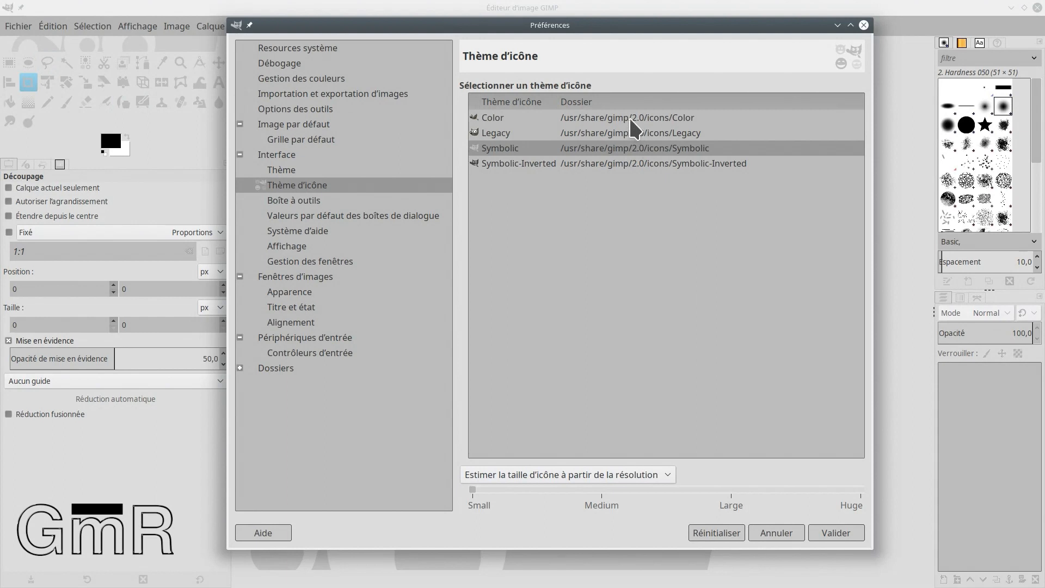
pyautogui.click(580, 117)
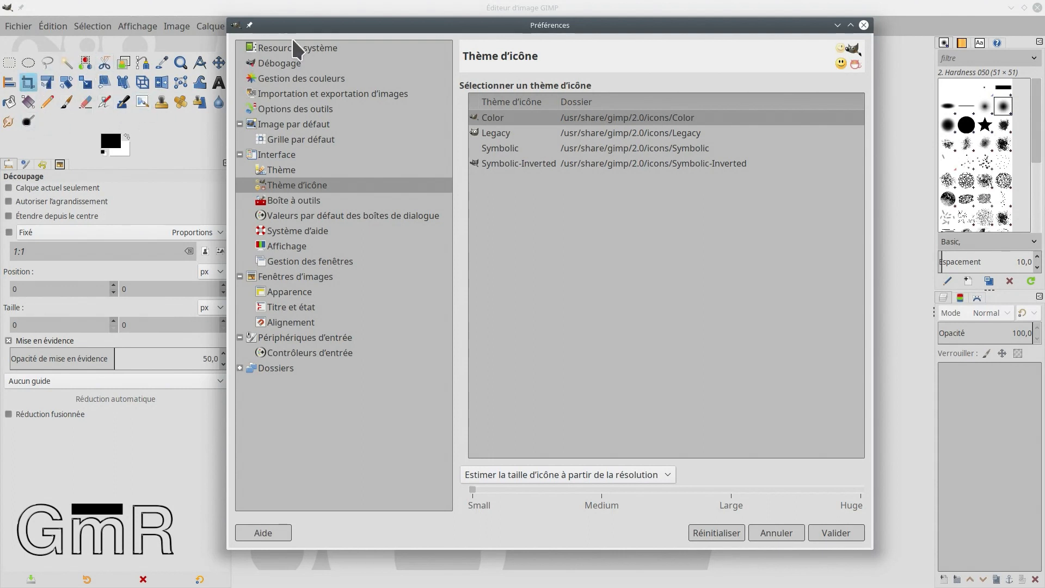
pyautogui.moveTo(312, 33); pyautogui.dragTo(359, 50)
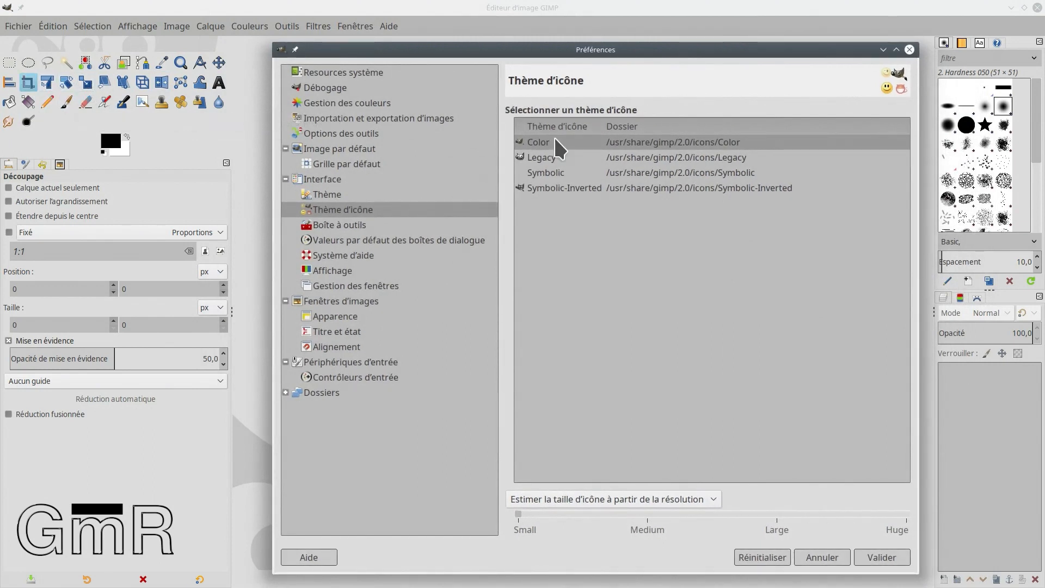
pyautogui.click(663, 157)
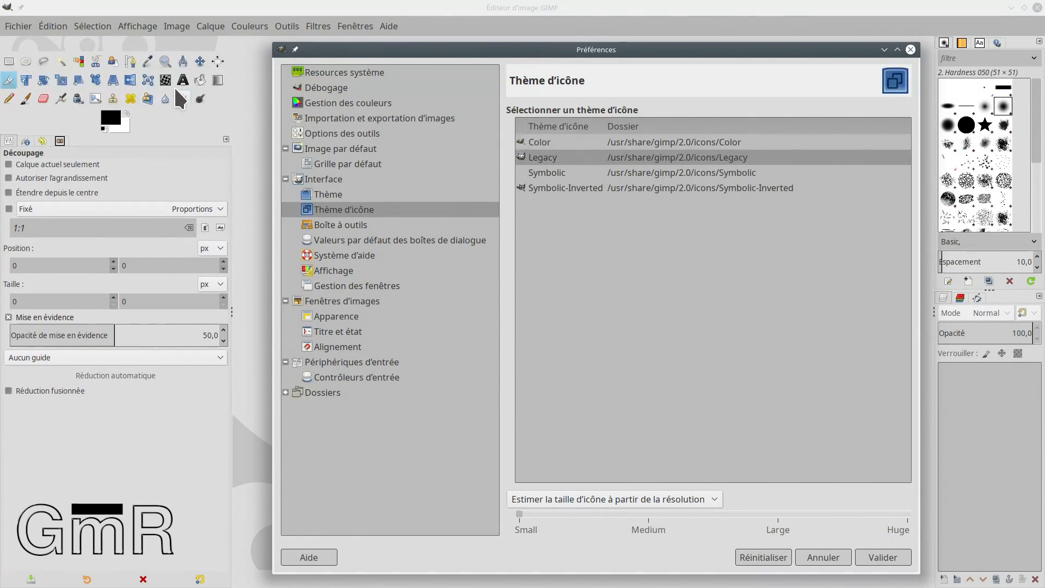
pyautogui.click(620, 143)
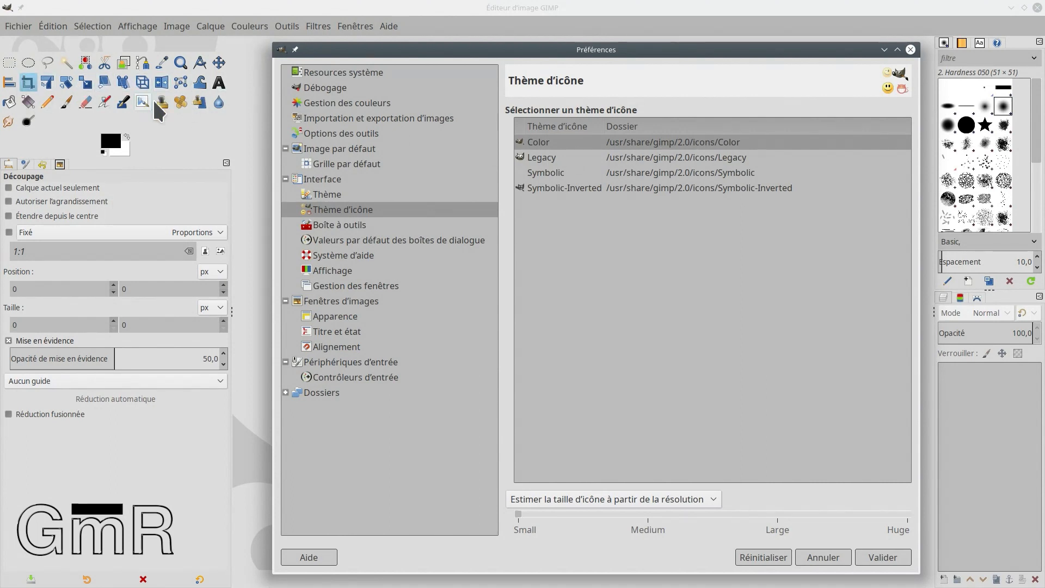
pyautogui.click(694, 158)
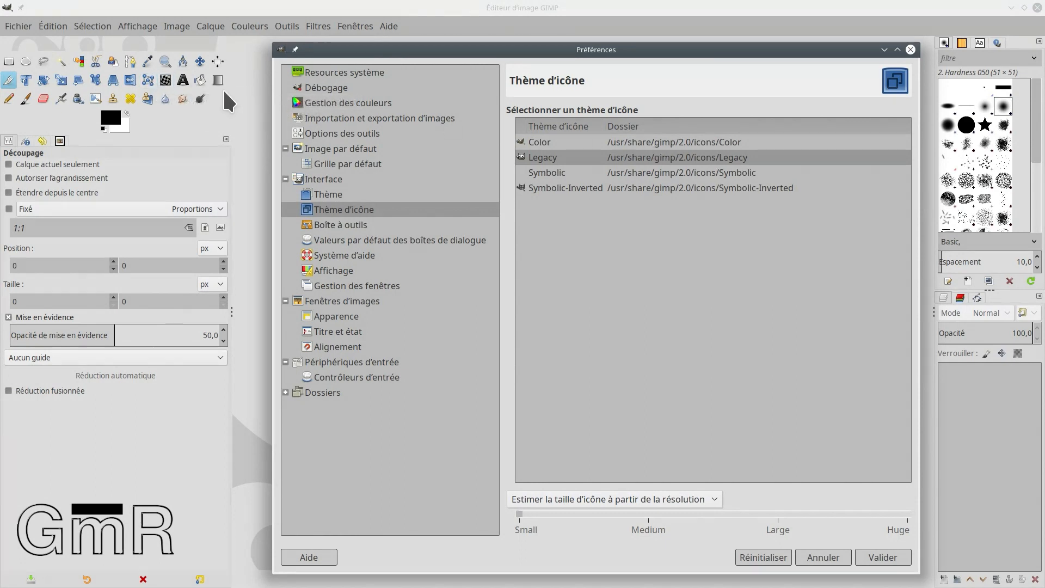
pyautogui.press('Up')
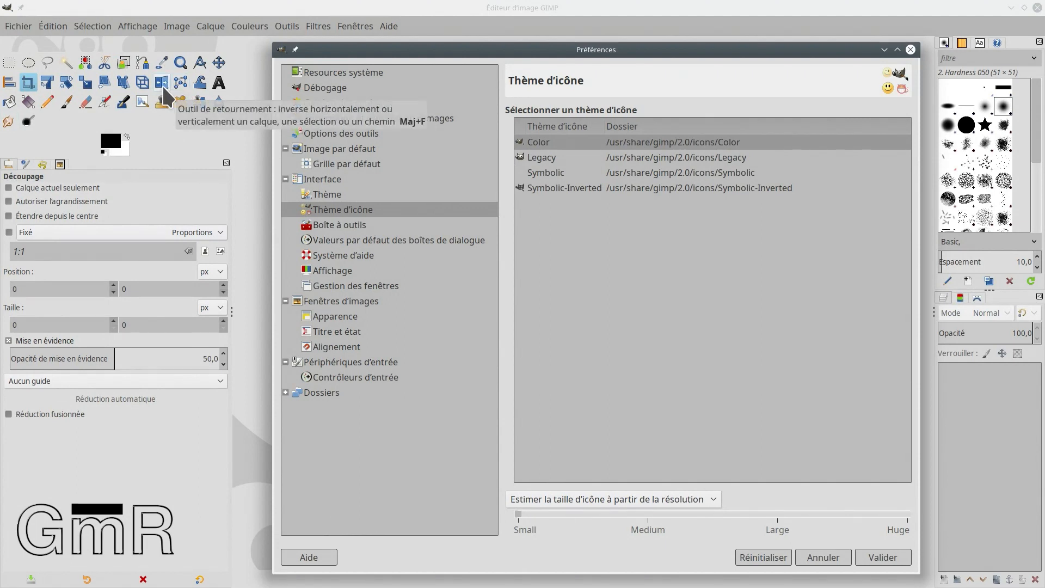
pyautogui.click(200, 84)
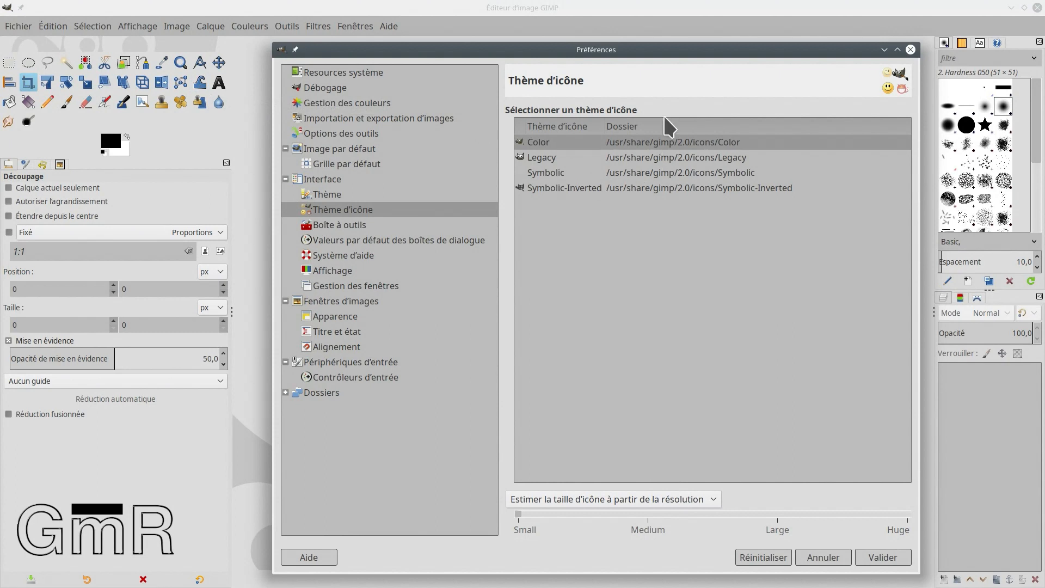
# - Hide the Alignement tool from the toolbox in the Boîte à outils preferences
pyautogui.click(340, 223)
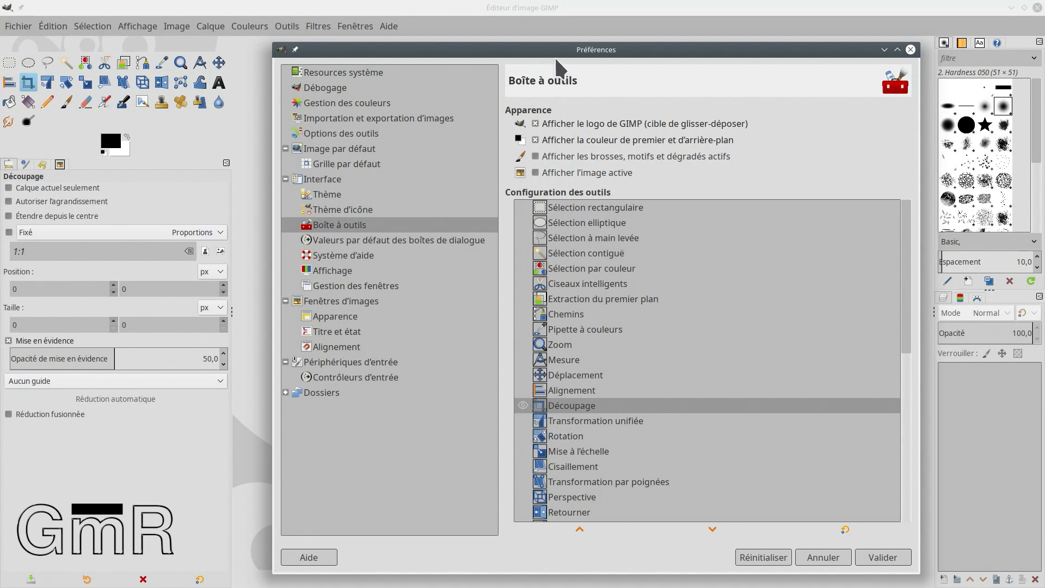
pyautogui.moveTo(546, 53); pyautogui.dragTo(519, 33)
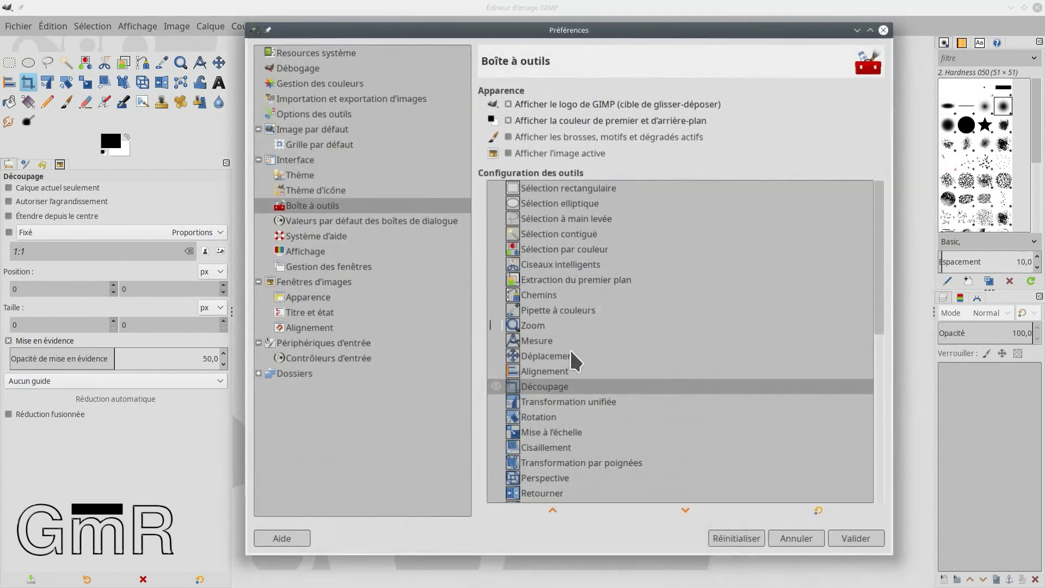
pyautogui.click(496, 370)
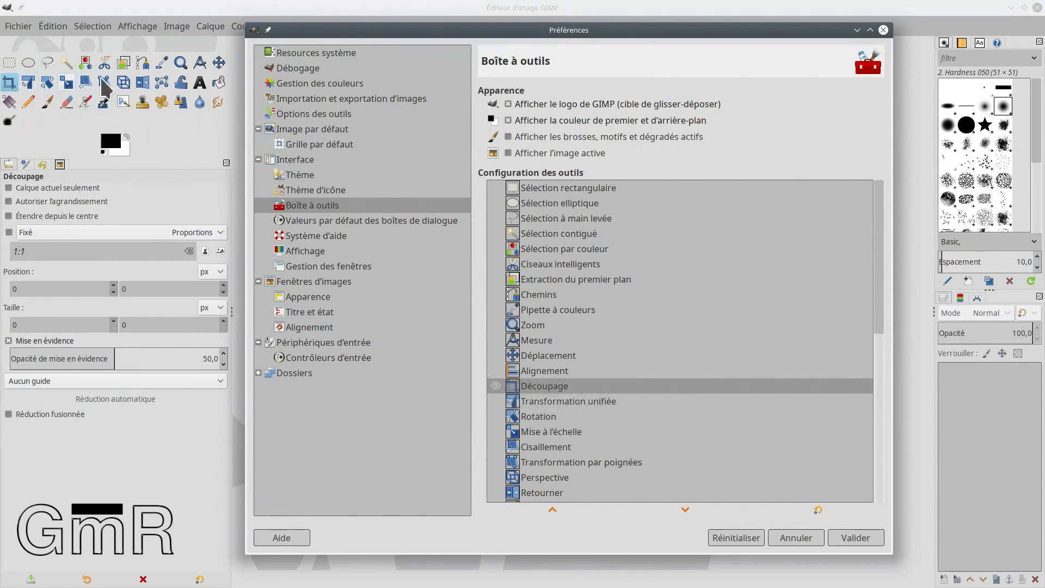
# - Toggle the visibility of the Sélection rectangulaire tool in the toolbox off and back on
pyautogui.click(498, 185)
pyautogui.click(498, 185)
pyautogui.click(498, 185)
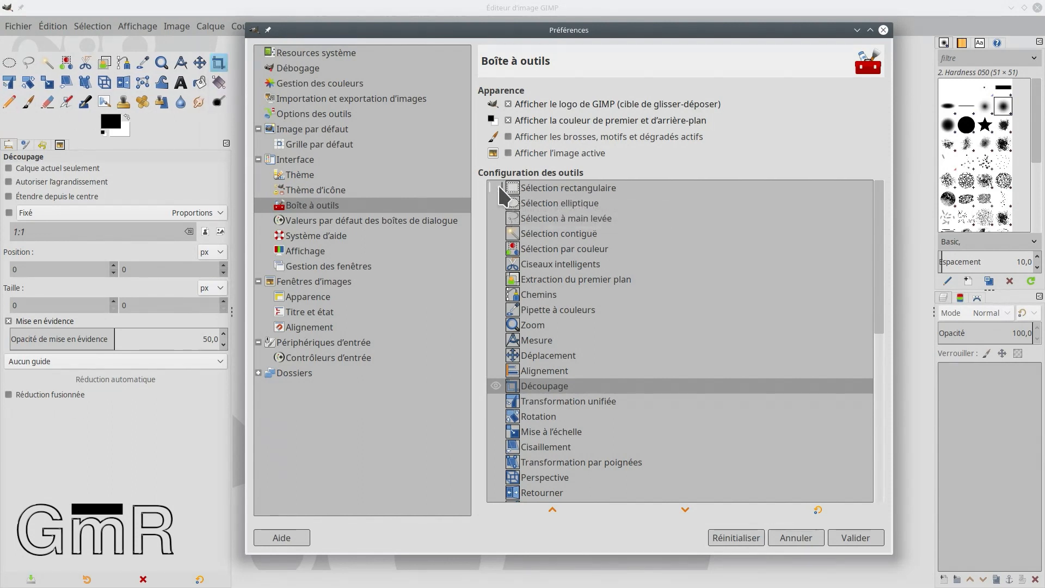
pyautogui.click(498, 187)
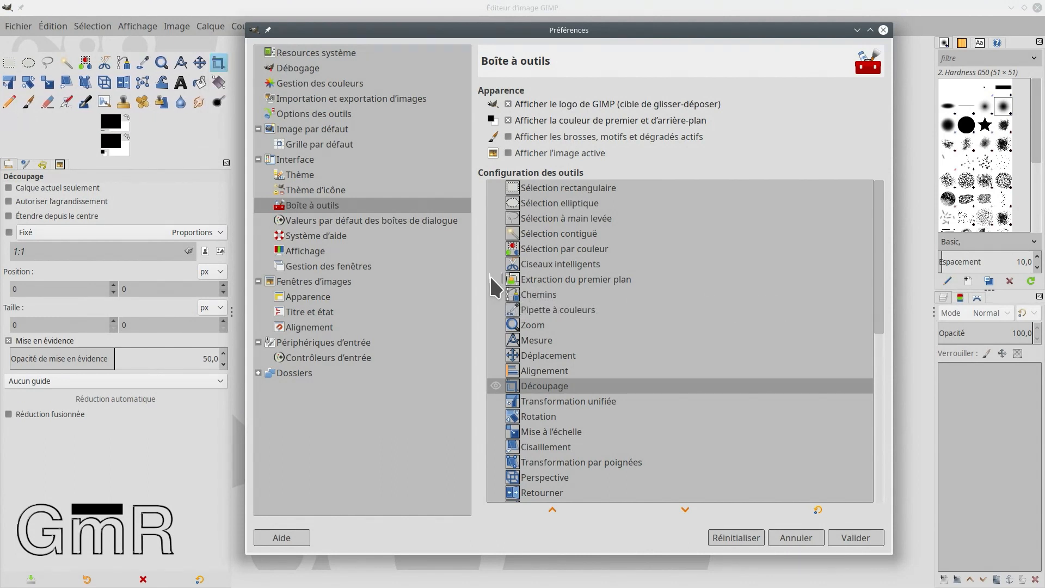
# - Show the Luminosité-Contraste, Seuil, Niveaux, Courbes and first Action GEGL tools in the toolbox
pyautogui.scroll(-2, 551, 270)
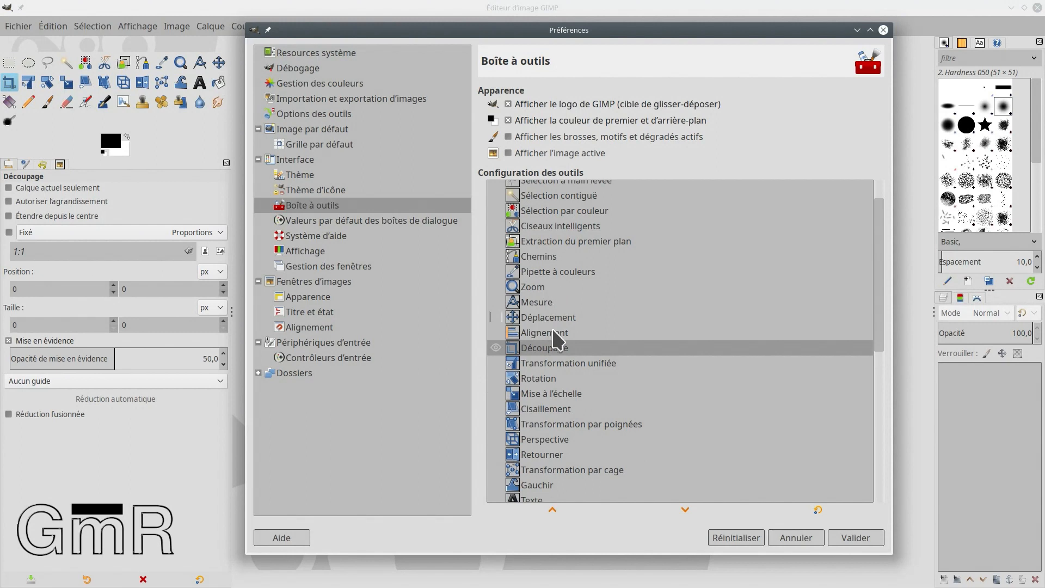
pyautogui.scroll(-10, 537, 417)
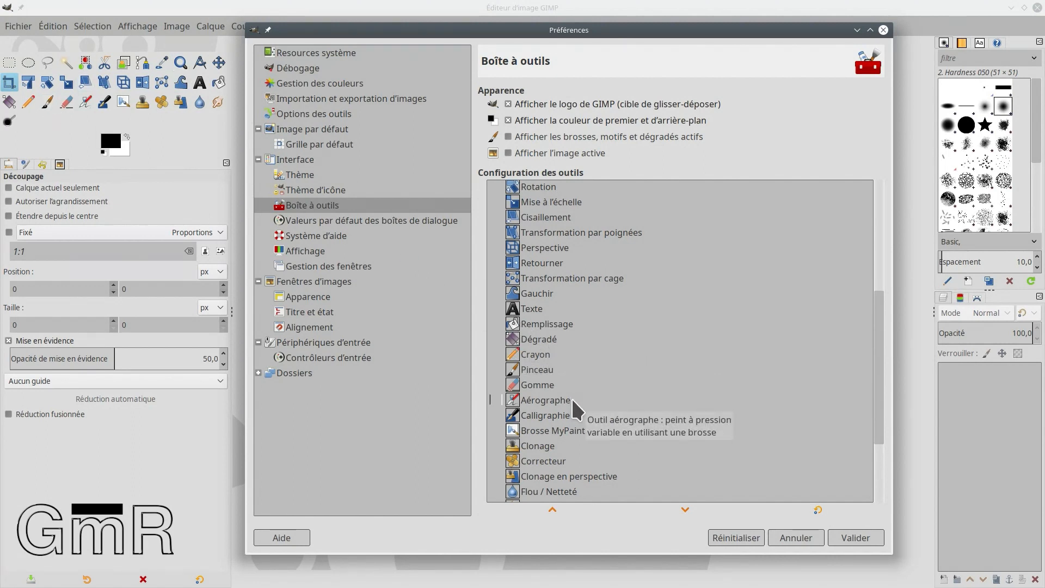
pyautogui.scroll(-3, 571, 400)
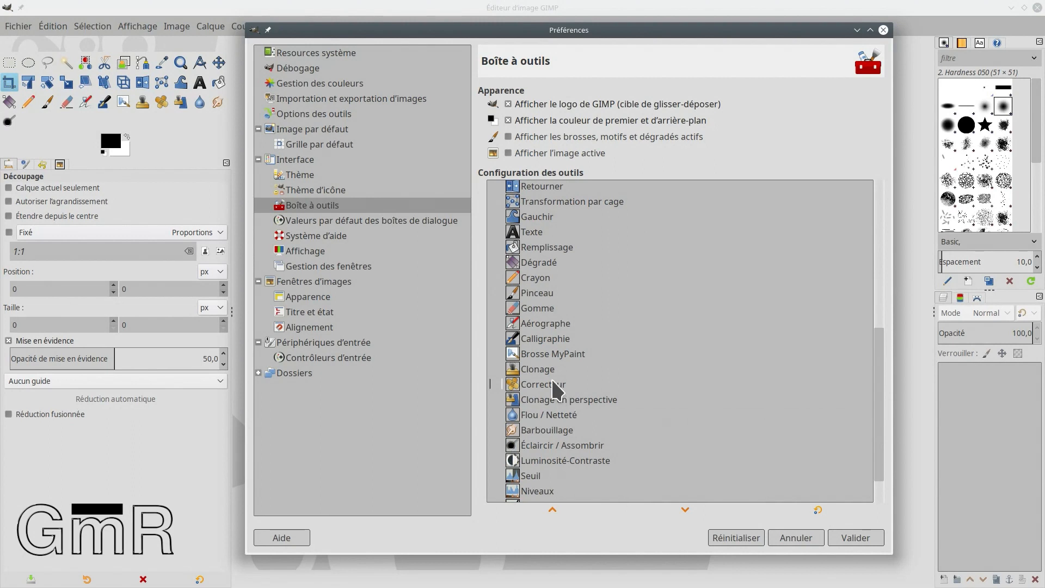
pyautogui.scroll(-2, 551, 379)
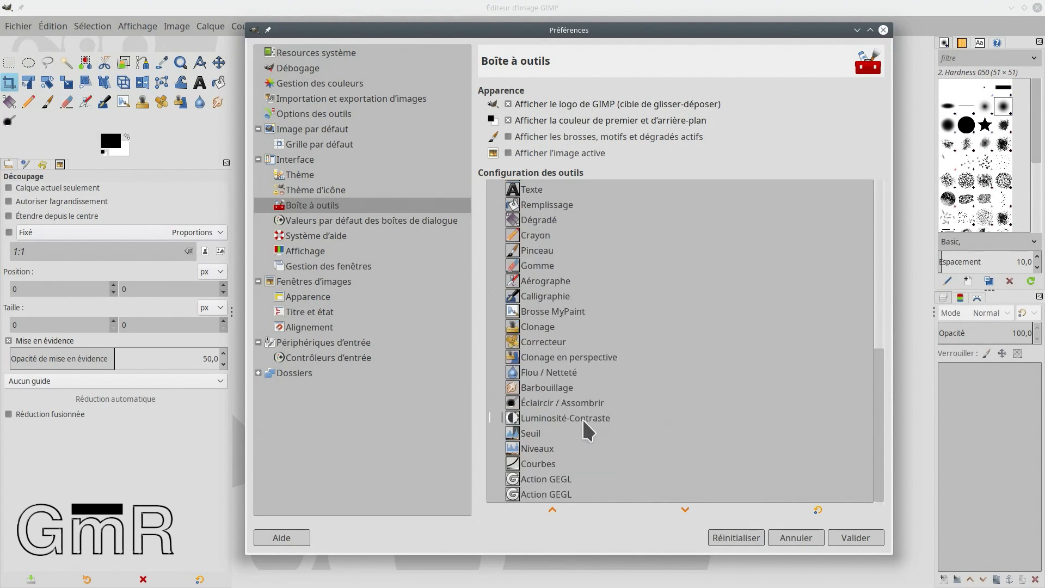
pyautogui.click(490, 415)
pyautogui.click(493, 433)
pyautogui.click(493, 447)
pyautogui.click(493, 463)
pyautogui.click(493, 479)
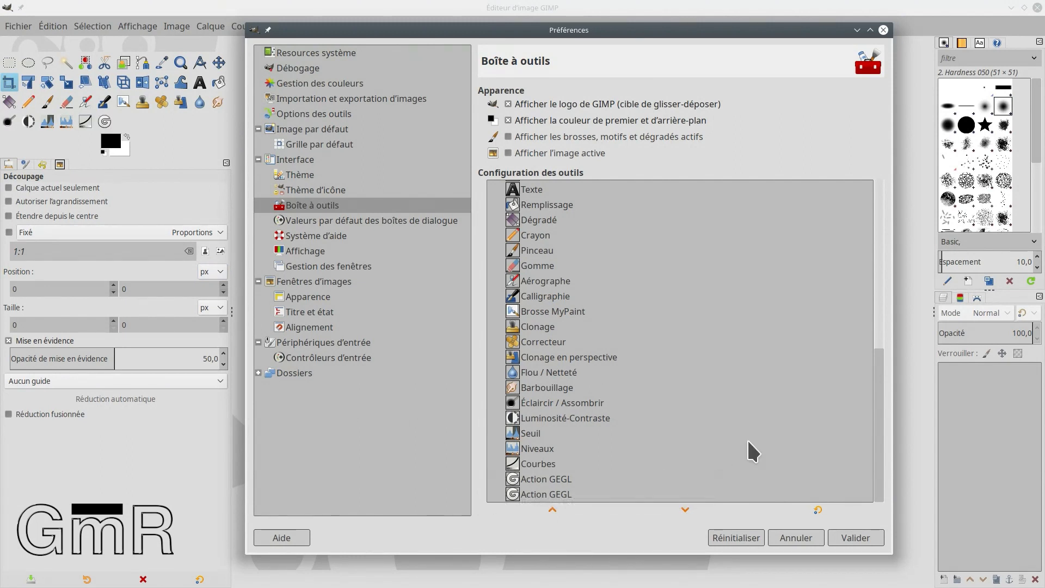
# - Try the newly added Action GEGL and Courbes tools from the toolbox
pyautogui.click(101, 121)
pyautogui.click(104, 122)
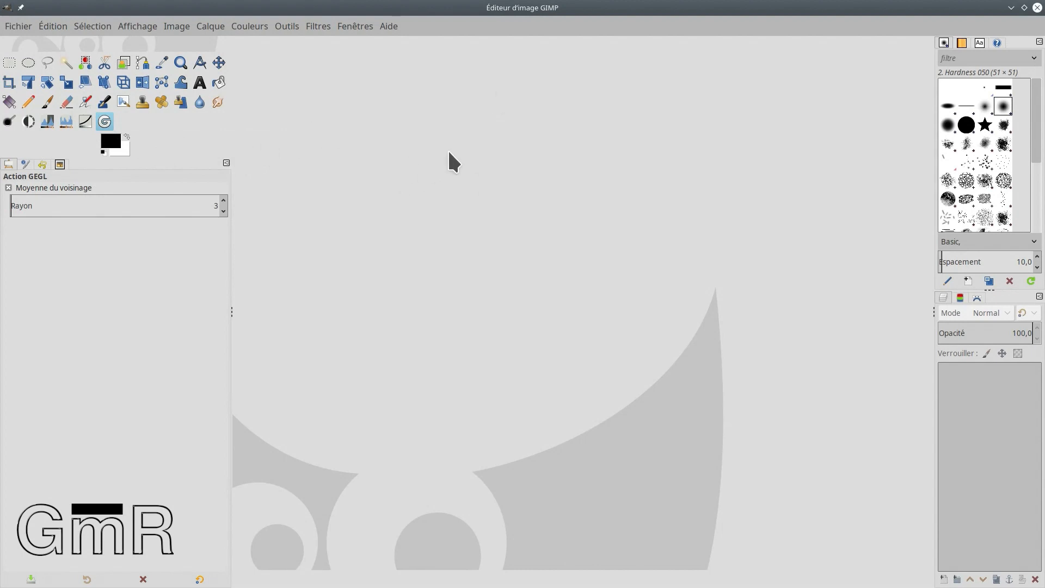
pyautogui.click(85, 121)
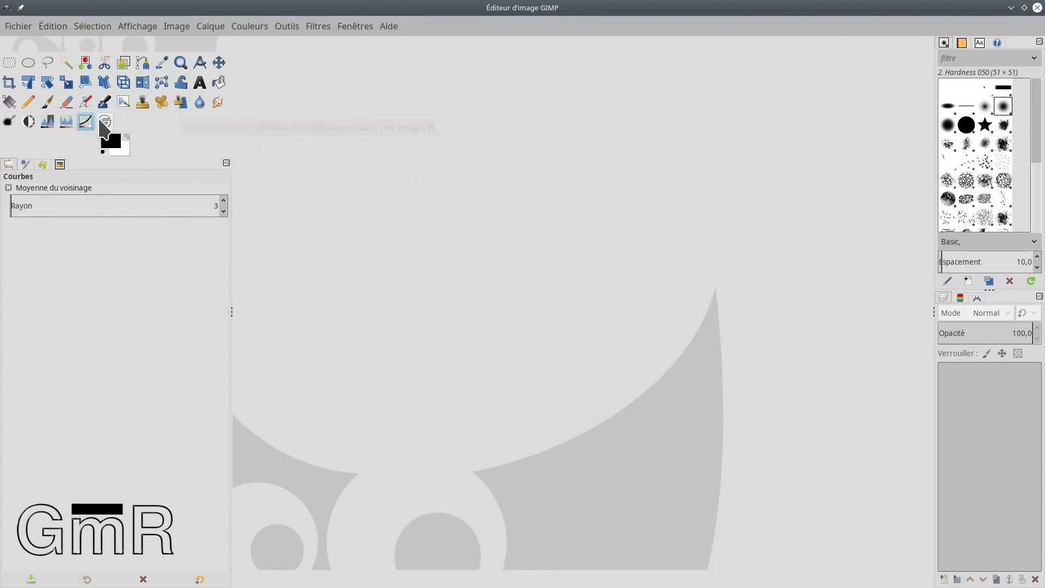
# - Create a new 1920 x 1080 pixel image at 300 ppi, filled with the background colour
pyautogui.click(15, 24)
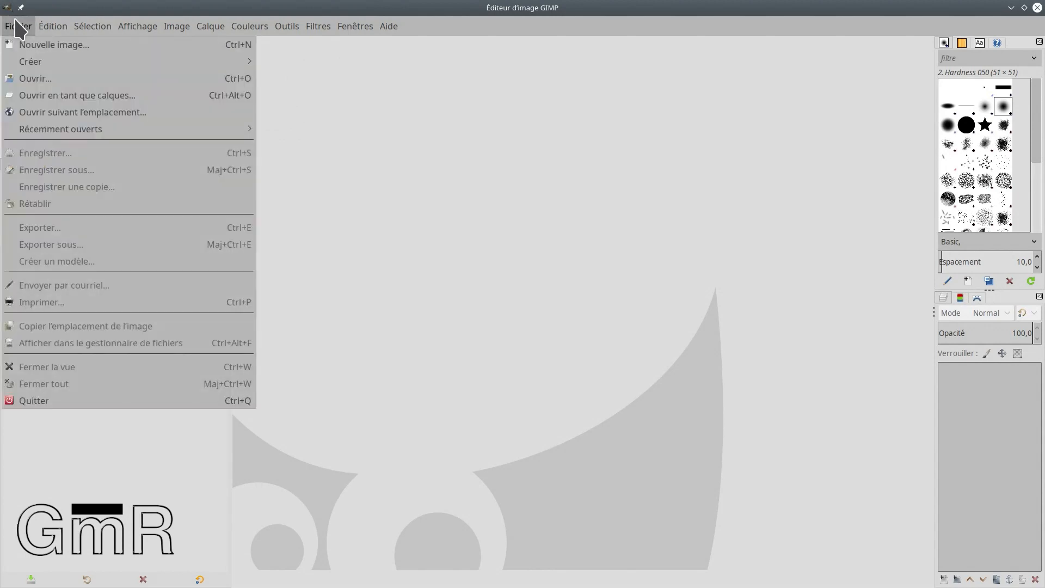
pyautogui.click(37, 44)
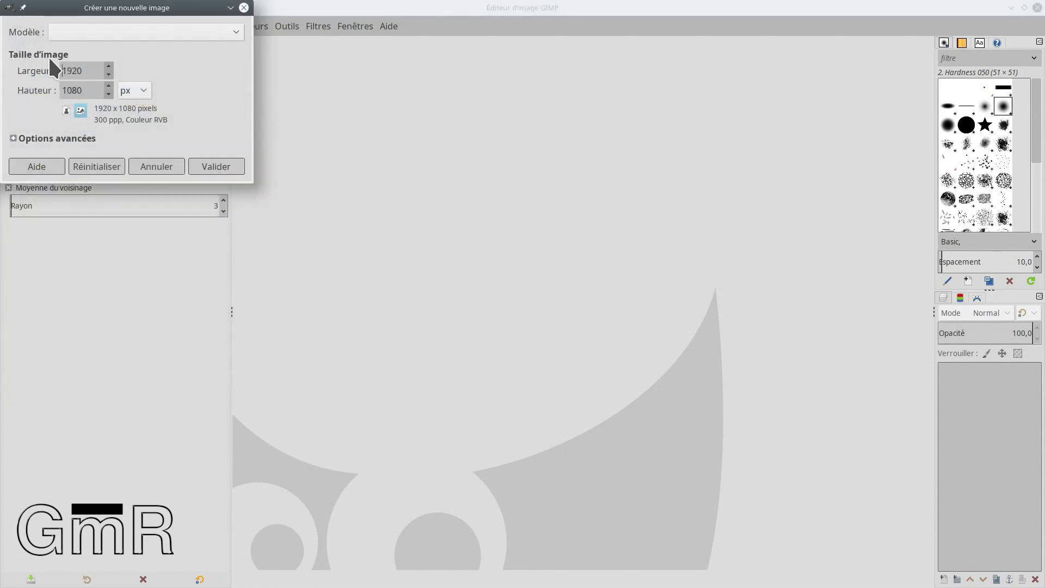
pyautogui.click(13, 138)
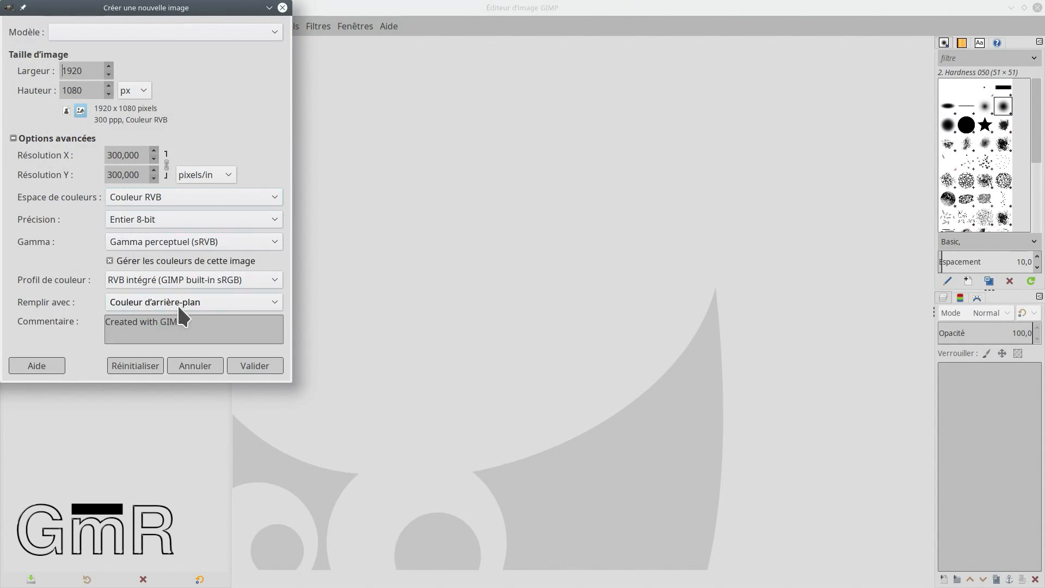
pyautogui.click(261, 373)
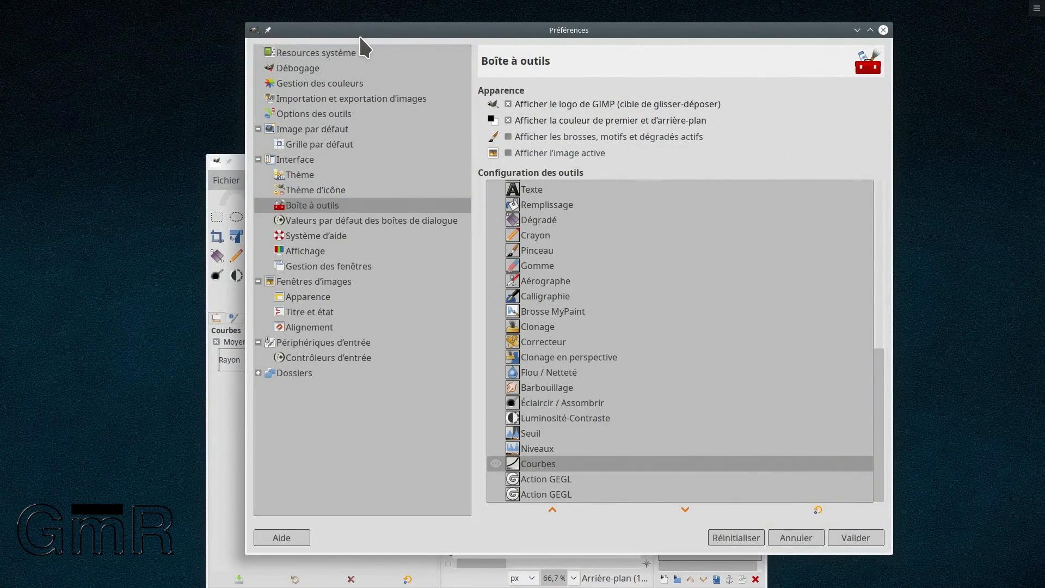
# - Maximise the Preferences window and review the dialog defaults, help system, display, window management and image window appearance settings
pyautogui.moveTo(477, 31); pyautogui.dragTo(474, 3)
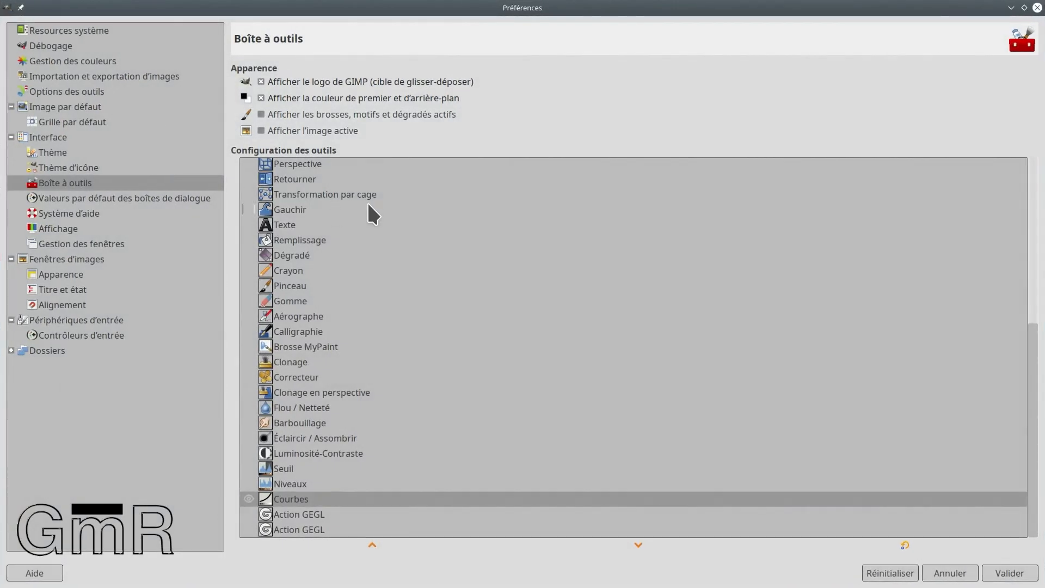
pyautogui.click(82, 198)
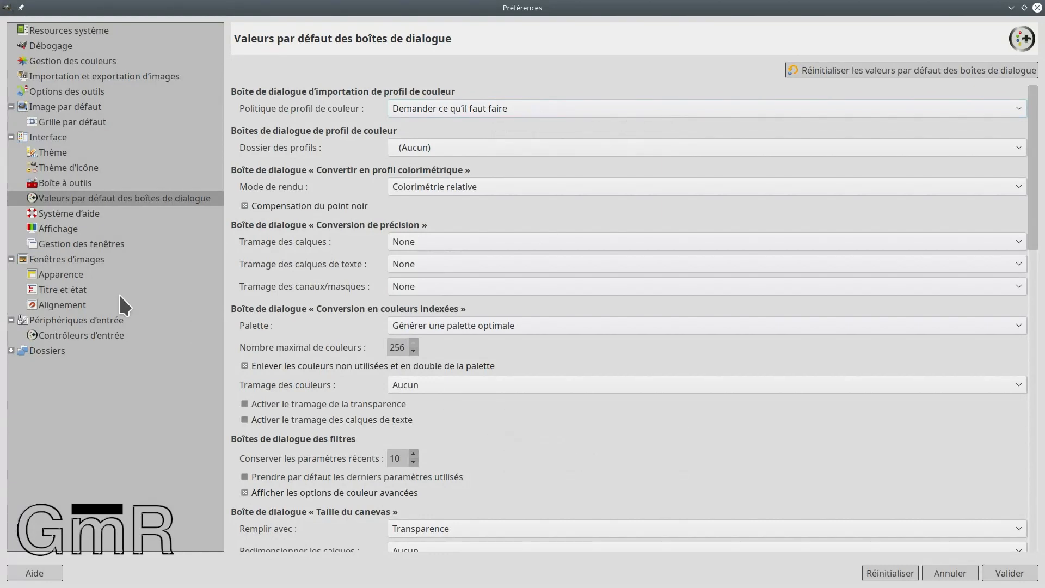
pyautogui.click(44, 214)
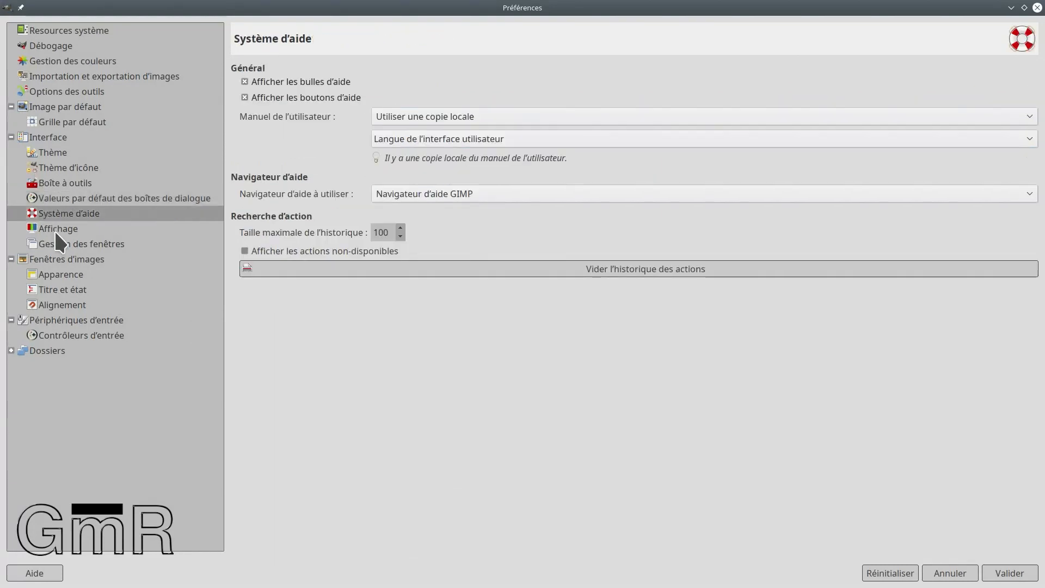
pyautogui.click(54, 231)
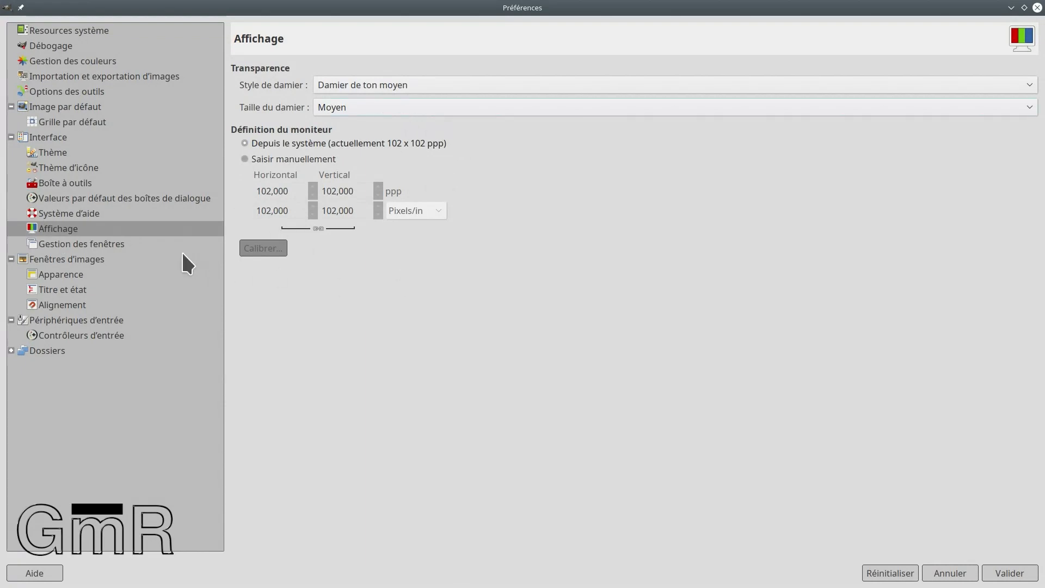
pyautogui.click(57, 245)
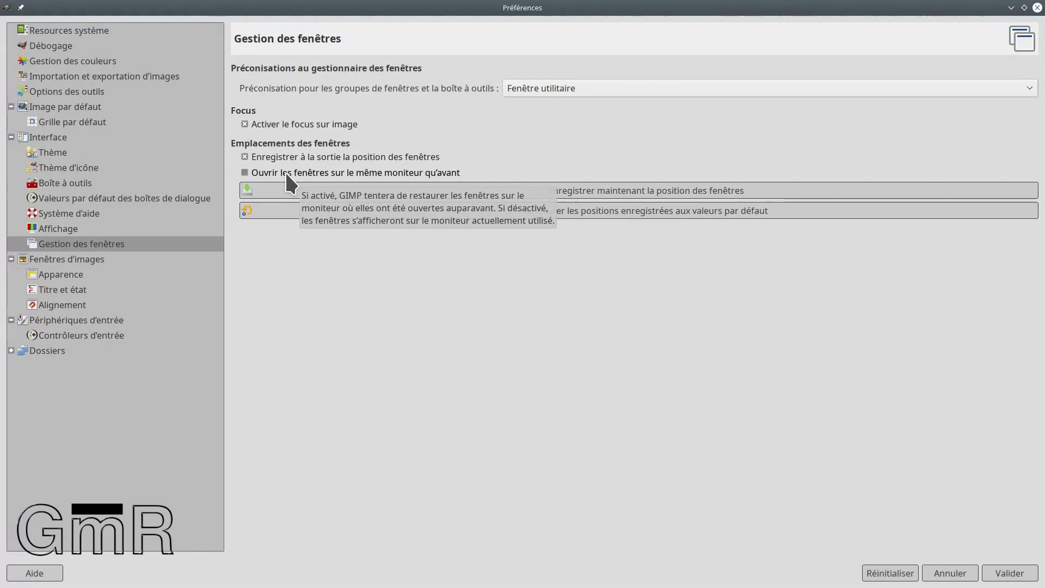
pyautogui.click(61, 272)
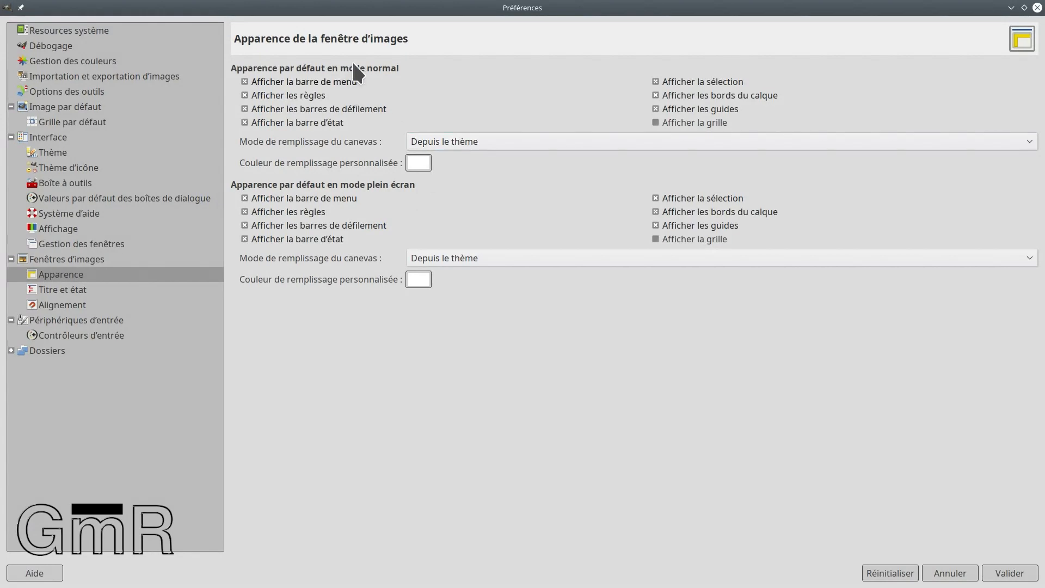
# - Review the Fenêtres d'images, Périphériques d'entrée and Contrôleurs d'entrée preference pages, including the available mouse wheel and mouse button controllers
pyautogui.click(60, 261)
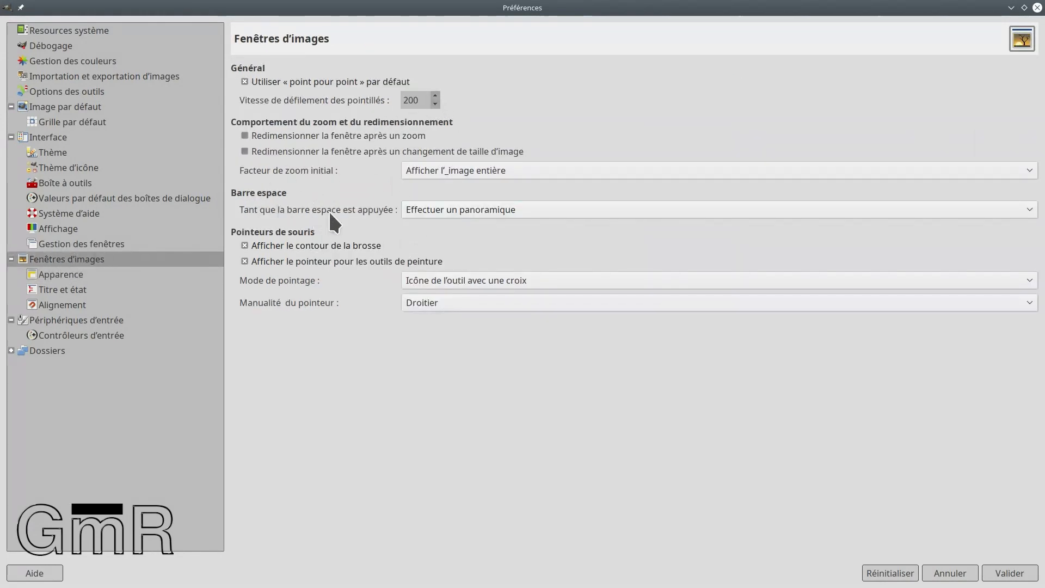
pyautogui.click(74, 320)
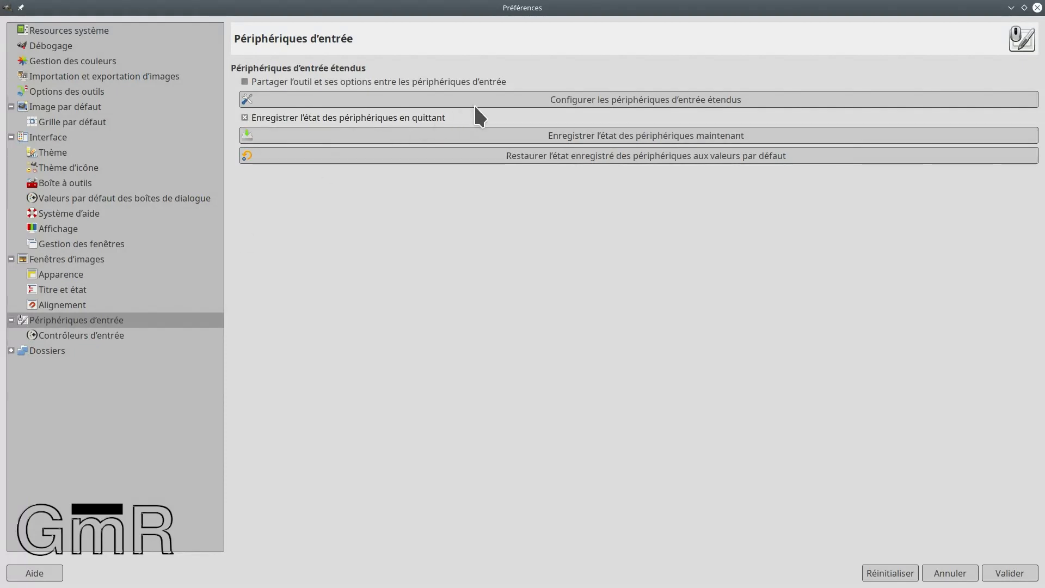
pyautogui.click(11, 320)
pyautogui.click(11, 321)
pyautogui.click(67, 335)
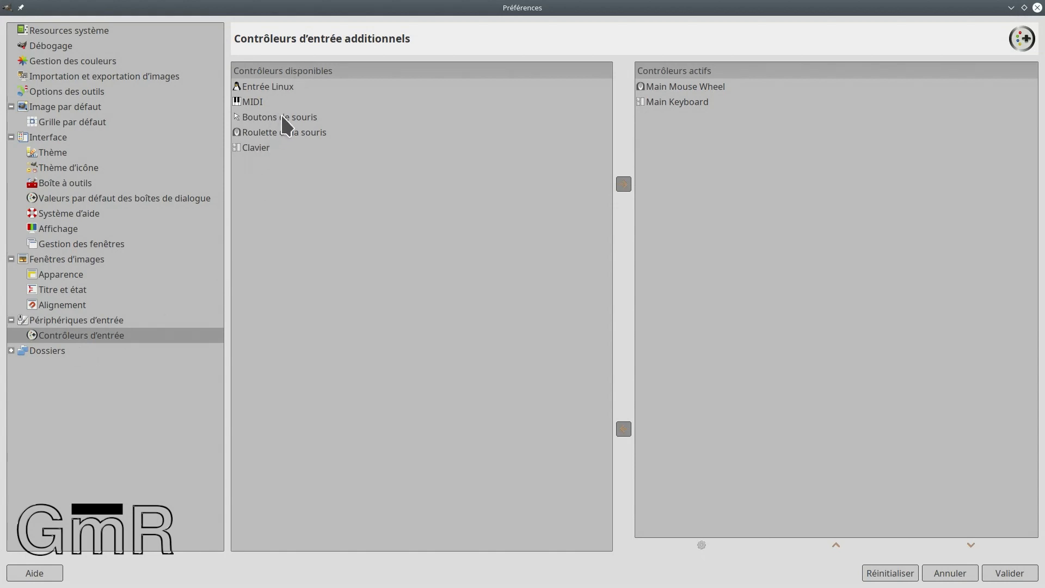
pyautogui.click(258, 132)
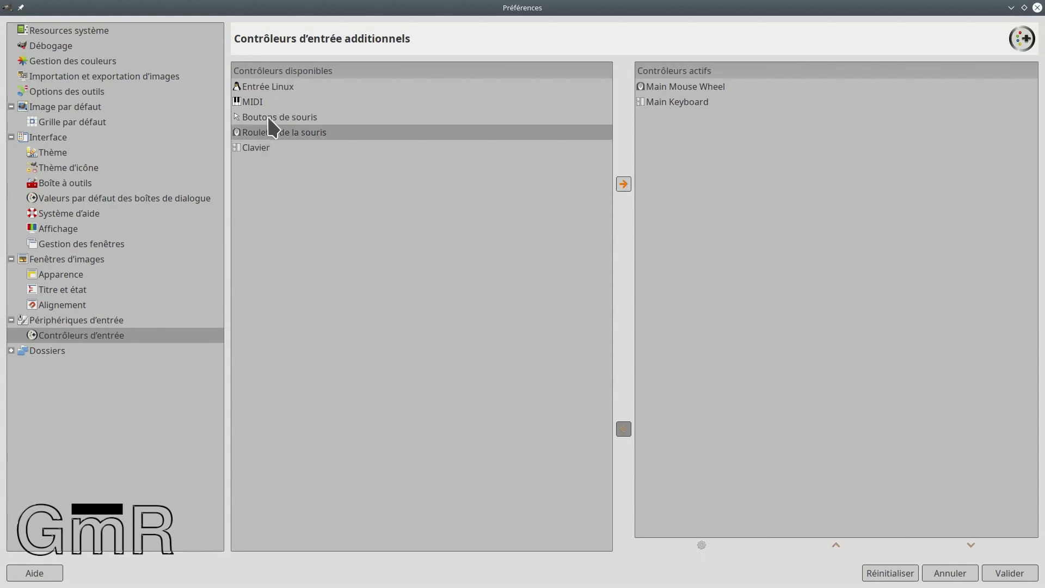
pyautogui.click(273, 118)
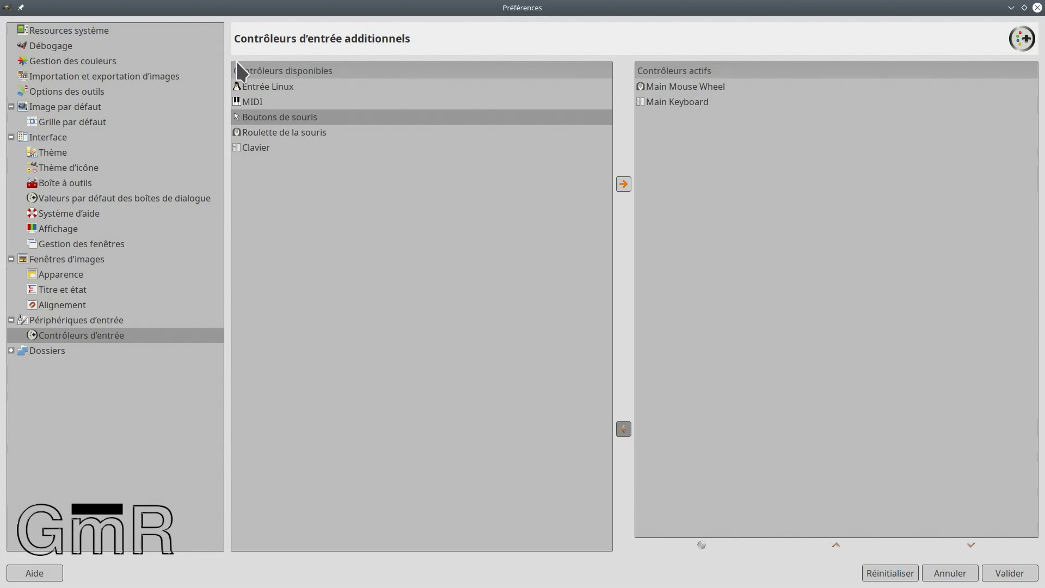
# - Add the Pack installation/gimp/Brosses folder from Disk03 to the brush folders and move it up the list
pyautogui.click(11, 351)
pyautogui.scroll(-1, 105, 348)
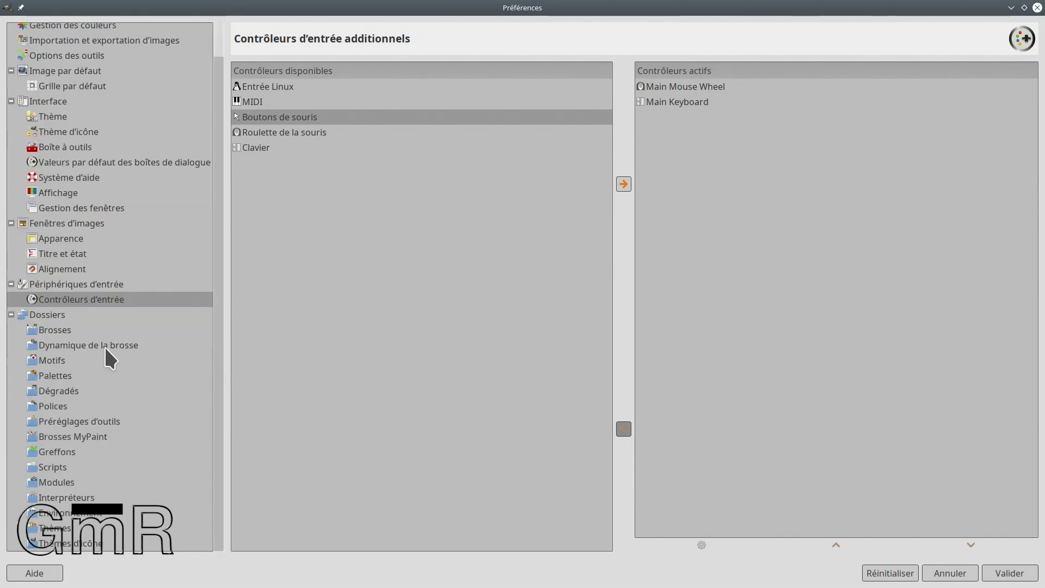
pyautogui.click(64, 329)
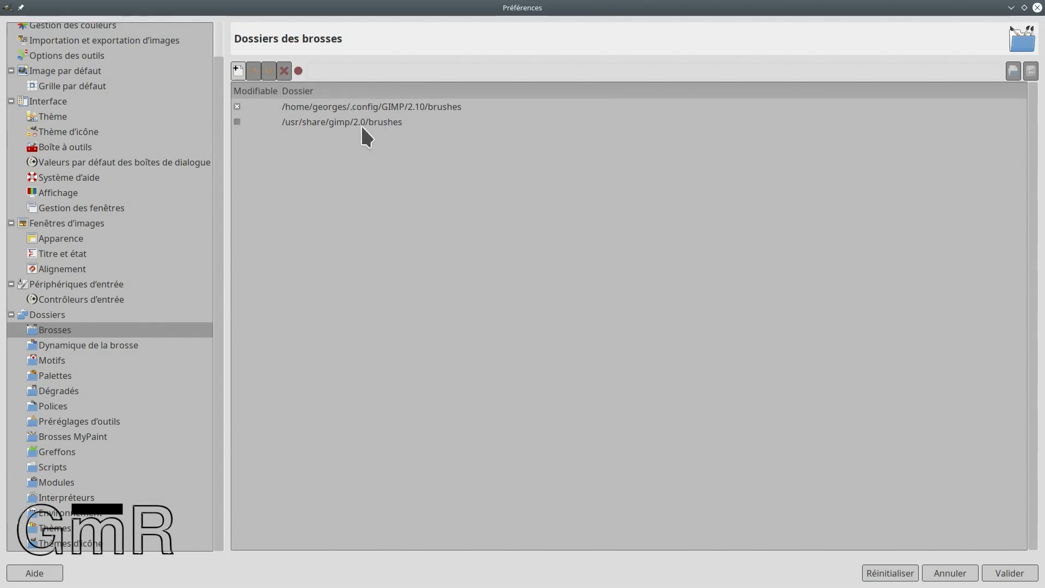
pyautogui.click(238, 71)
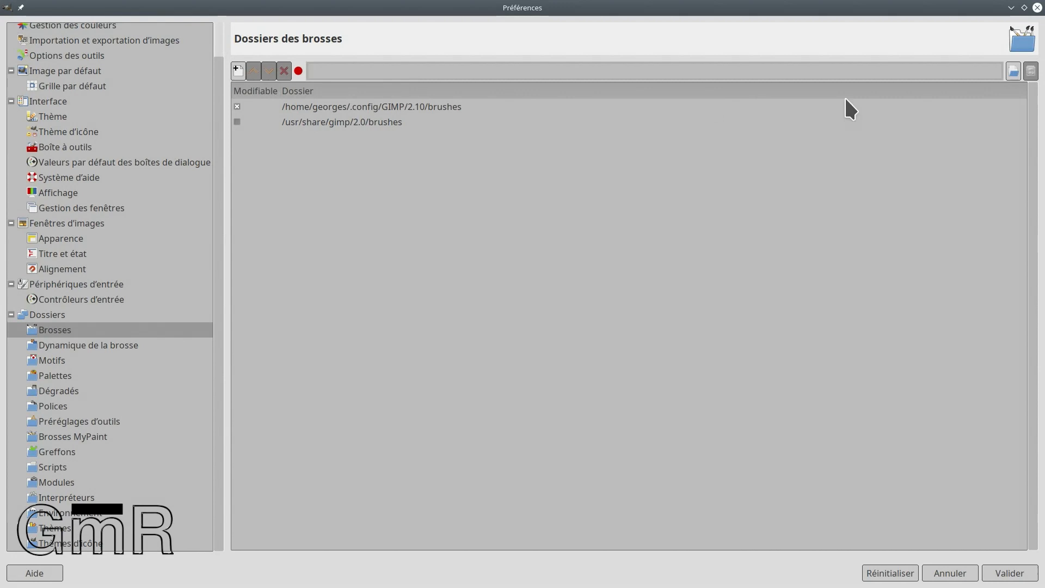
pyautogui.click(1012, 71)
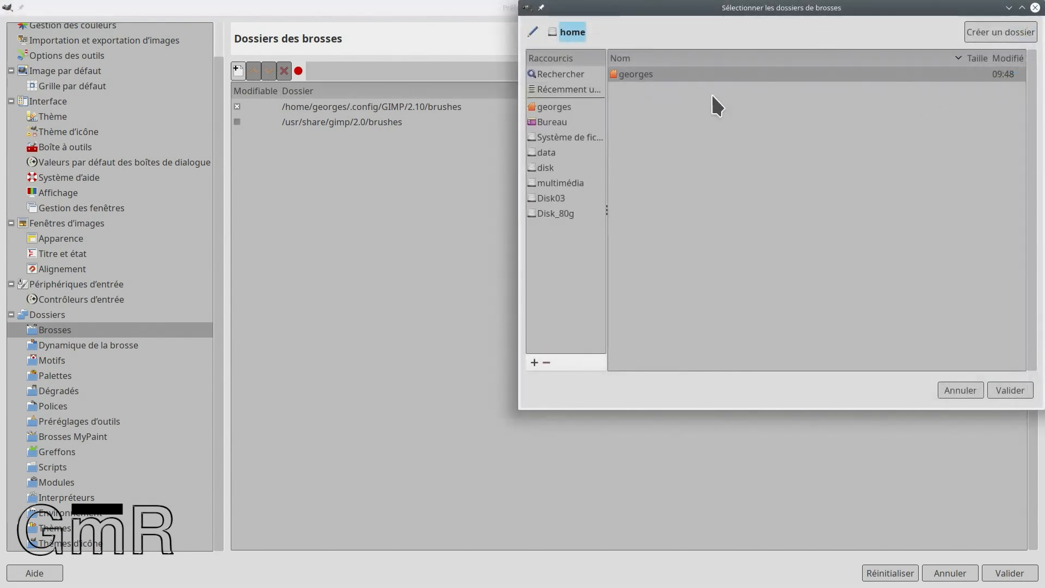
pyautogui.click(551, 202)
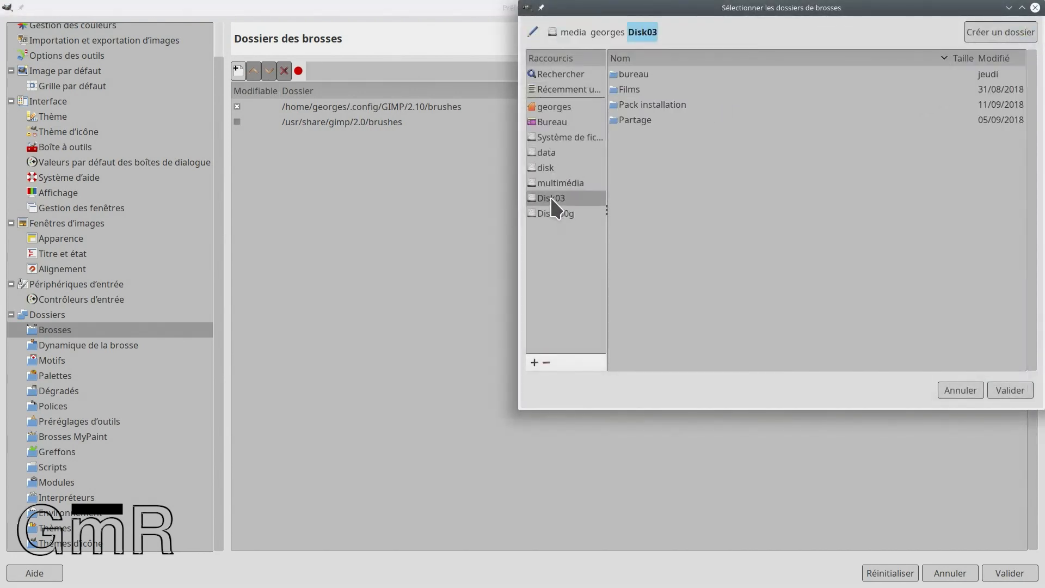
pyautogui.click(666, 103)
pyautogui.doubleClick(632, 105)
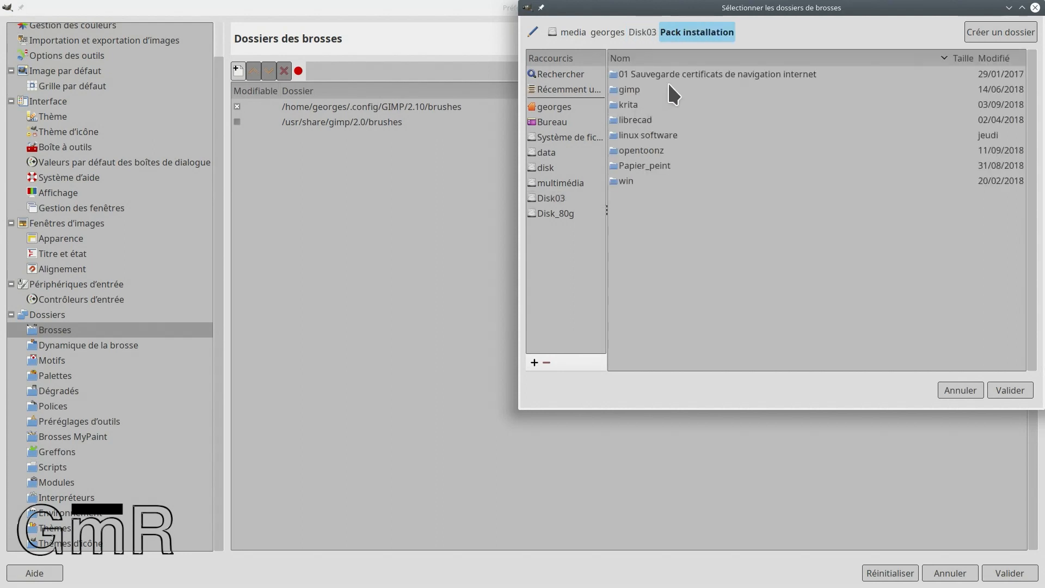
pyautogui.doubleClick(634, 86)
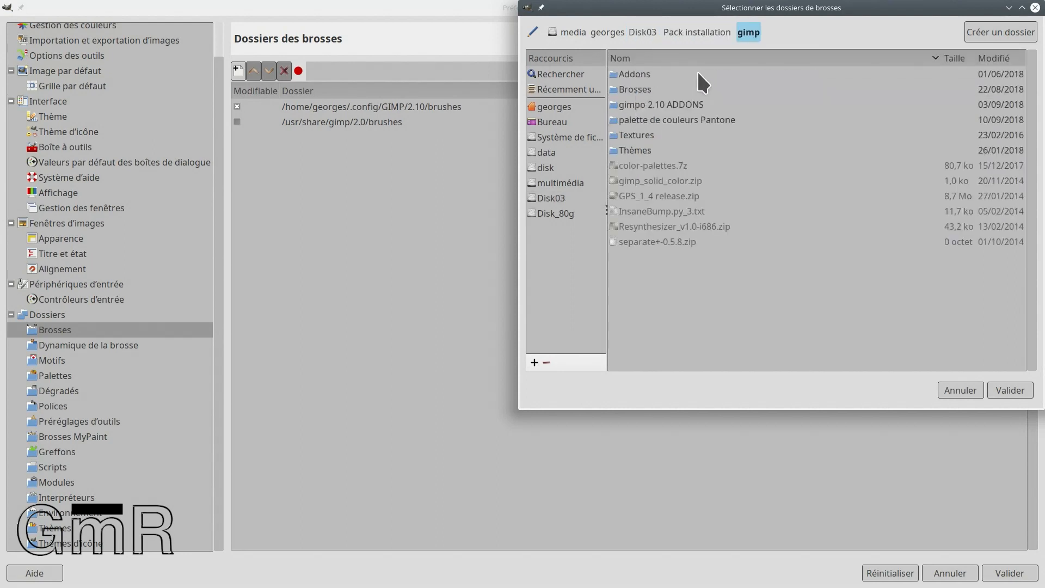
pyautogui.doubleClick(645, 89)
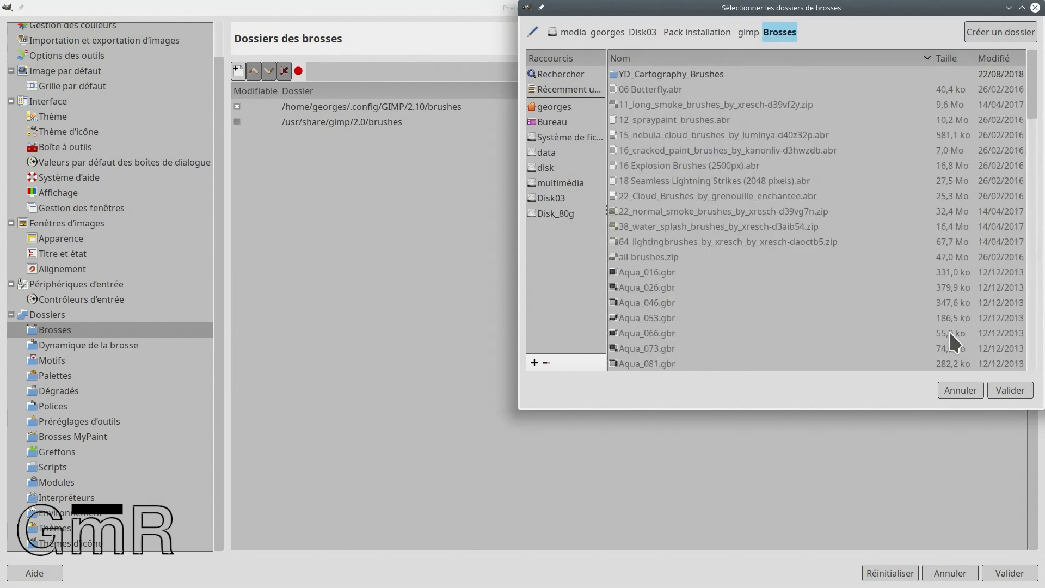
pyautogui.click(988, 393)
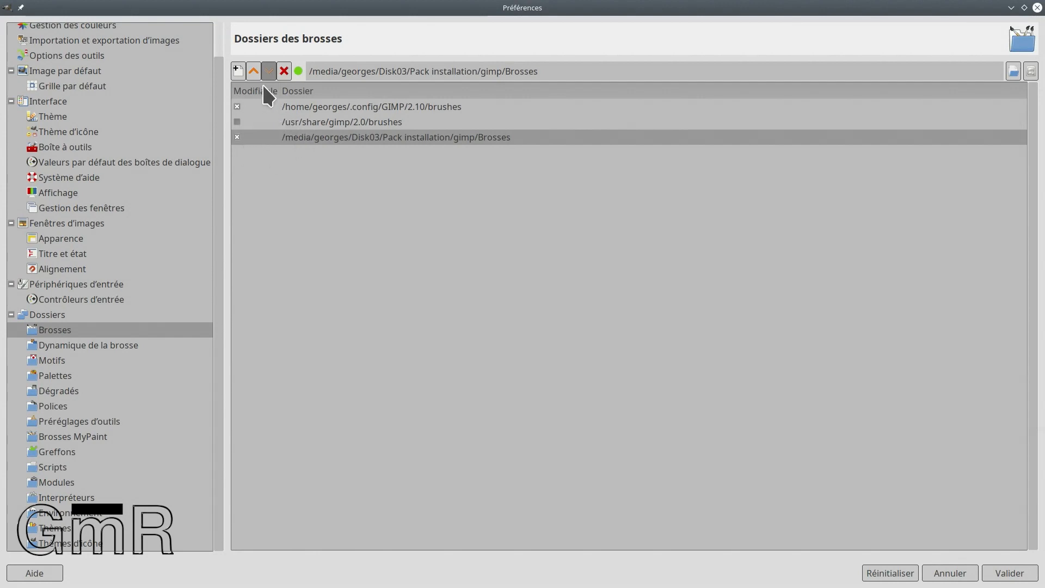
pyautogui.click(253, 71)
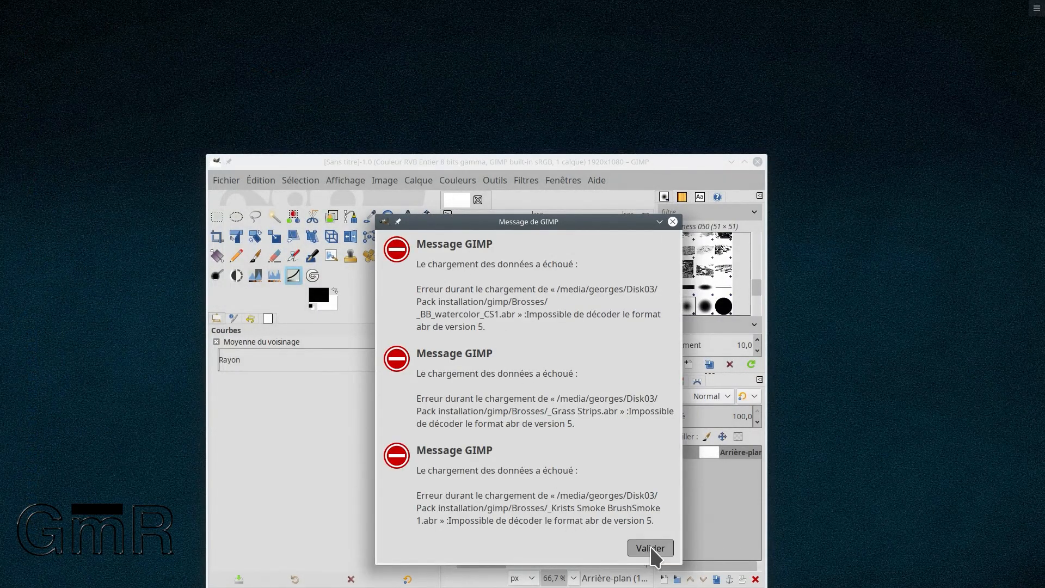
# - Dismiss the brush loading errors, then maximise the image window and widen the Brosses dock to browse the brushes
pyautogui.click(650, 547)
pyautogui.doubleClick(540, 161)
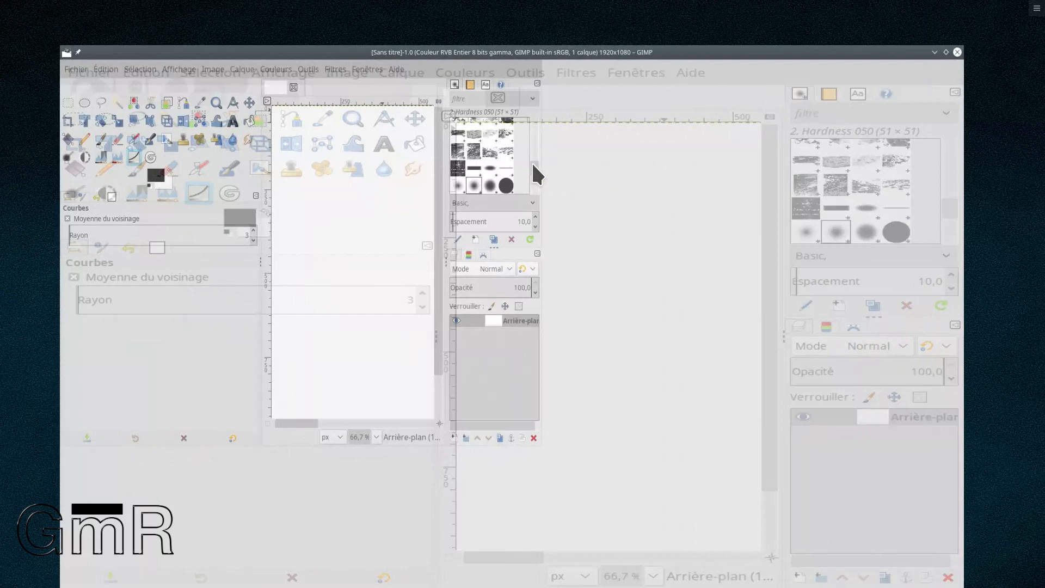
pyautogui.moveTo(935, 189); pyautogui.dragTo(603, 224)
pyautogui.scroll(5, 821, 185)
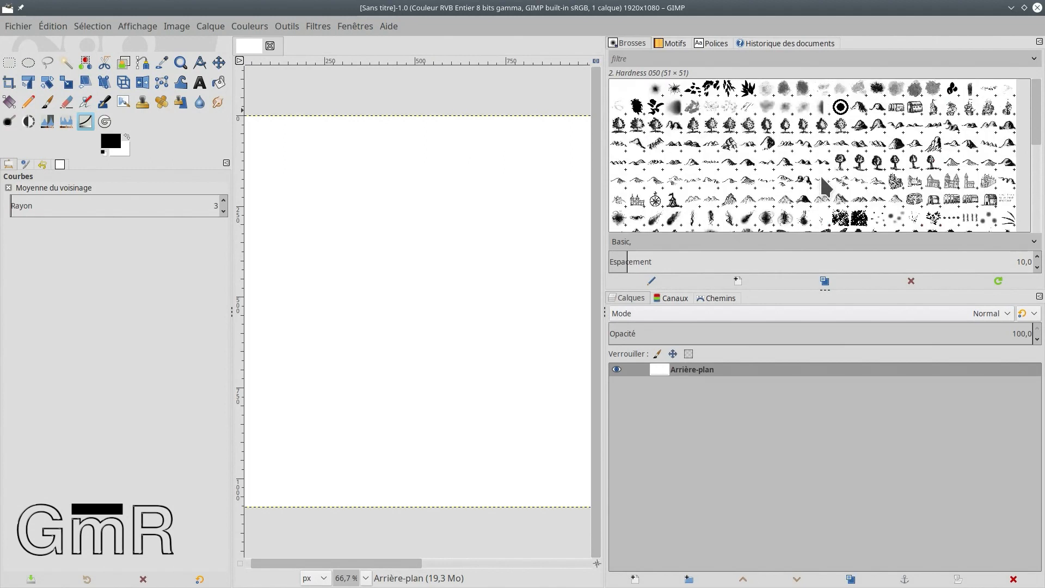
# - Stamp two mountains on the canvas using the Pinceau tool with the cartography brush GIMP Brush #47
pyautogui.click(748, 162)
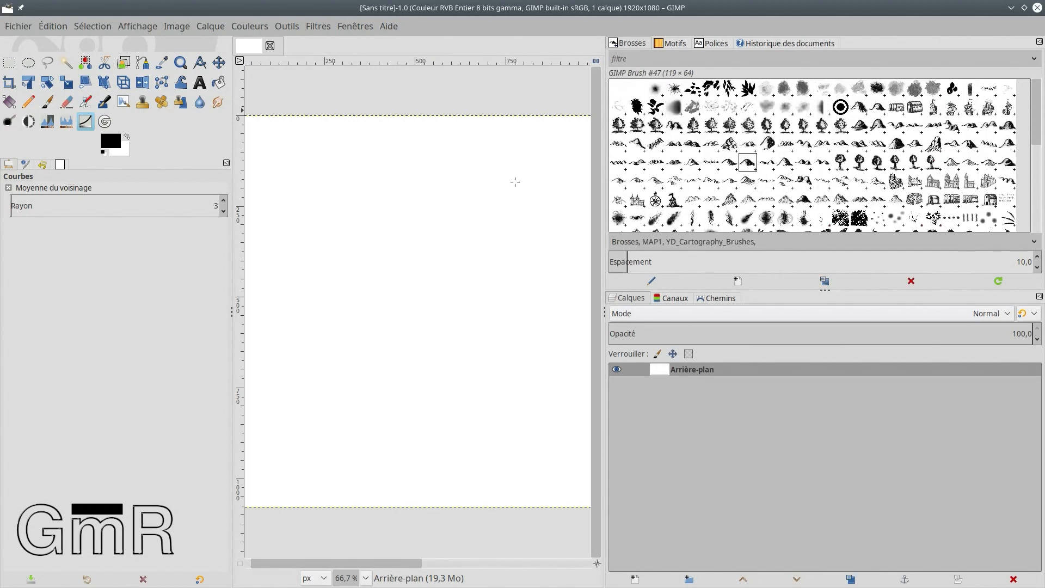
pyautogui.click(380, 237)
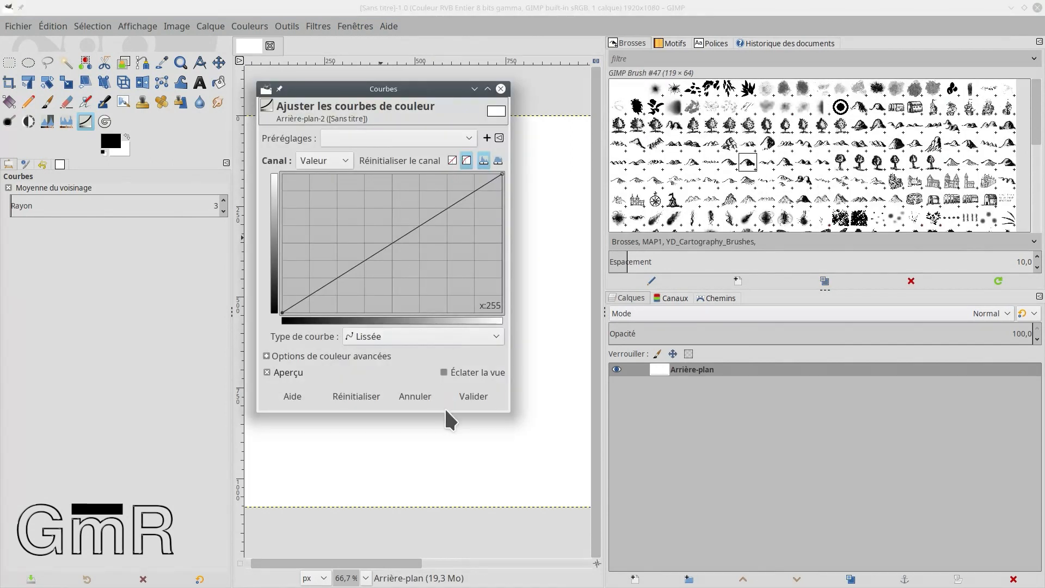
pyautogui.click(428, 397)
pyautogui.click(105, 122)
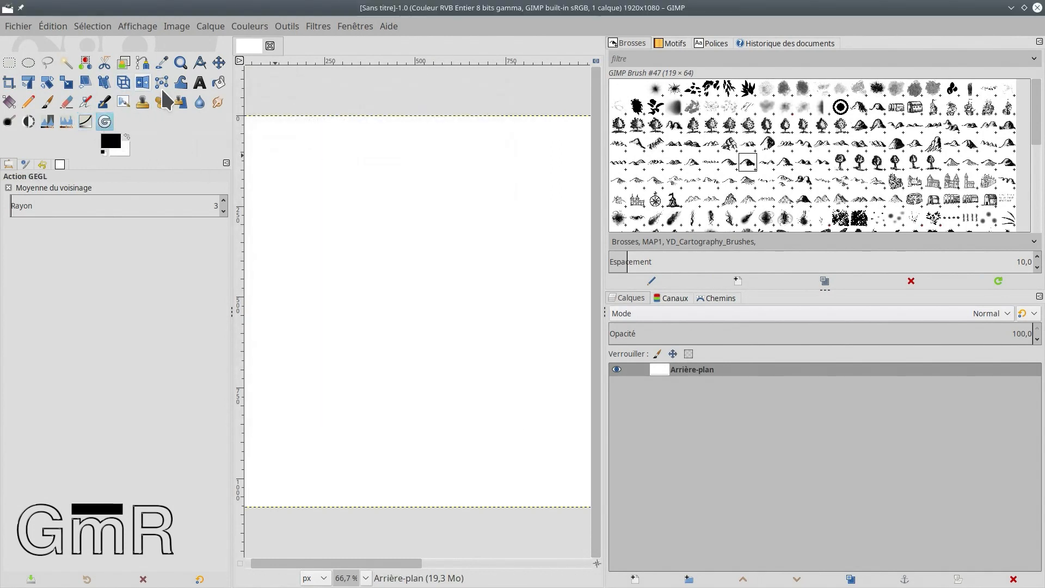
pyautogui.click(49, 104)
pyautogui.click(356, 225)
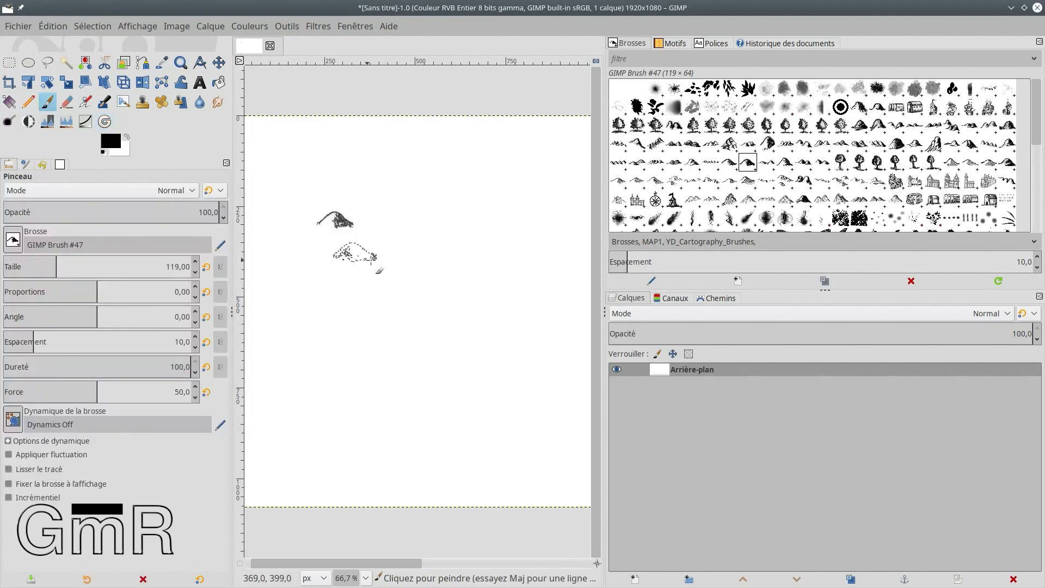
pyautogui.click(399, 248)
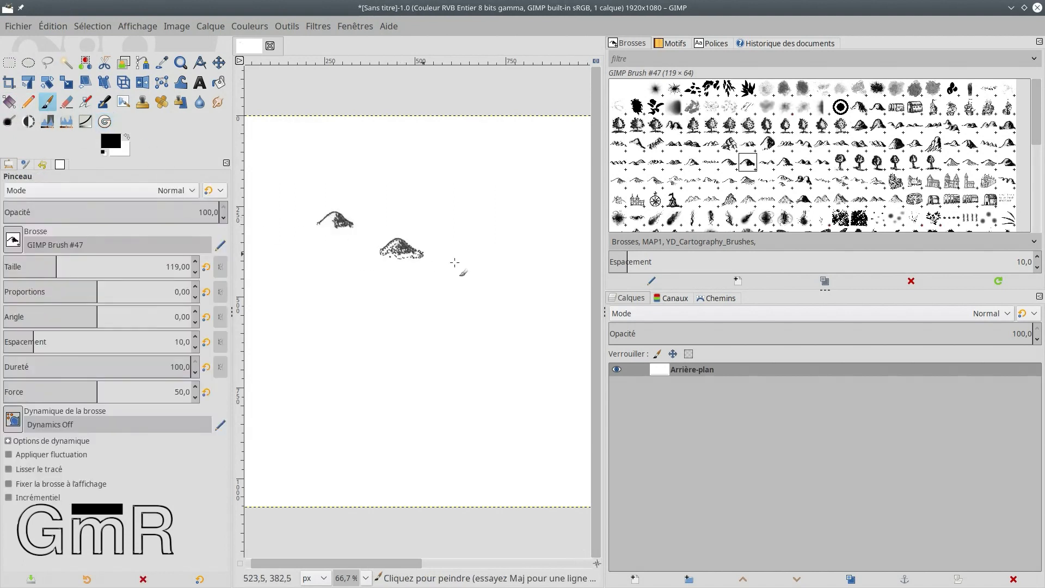
# - Stamp two trees near the mountains with the cartography brush GIMP Brush #112
pyautogui.click(729, 125)
pyautogui.click(427, 179)
pyautogui.click(455, 237)
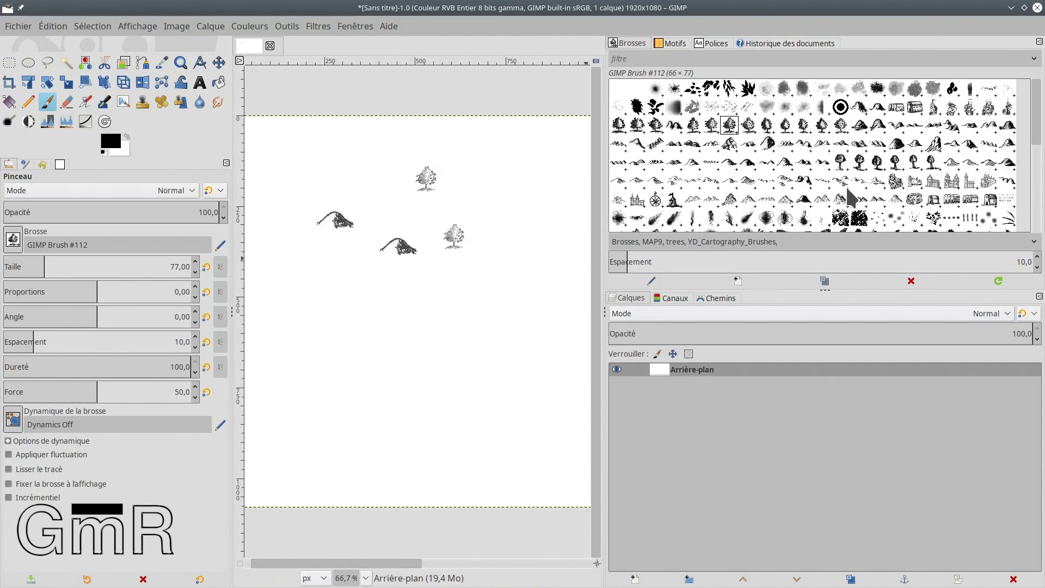
# - Narrow the Brosses and Calques dock, and move Options de l'outil into the group with Calques, Canaux and Chemins
pyautogui.scroll(-1, 848, 190)
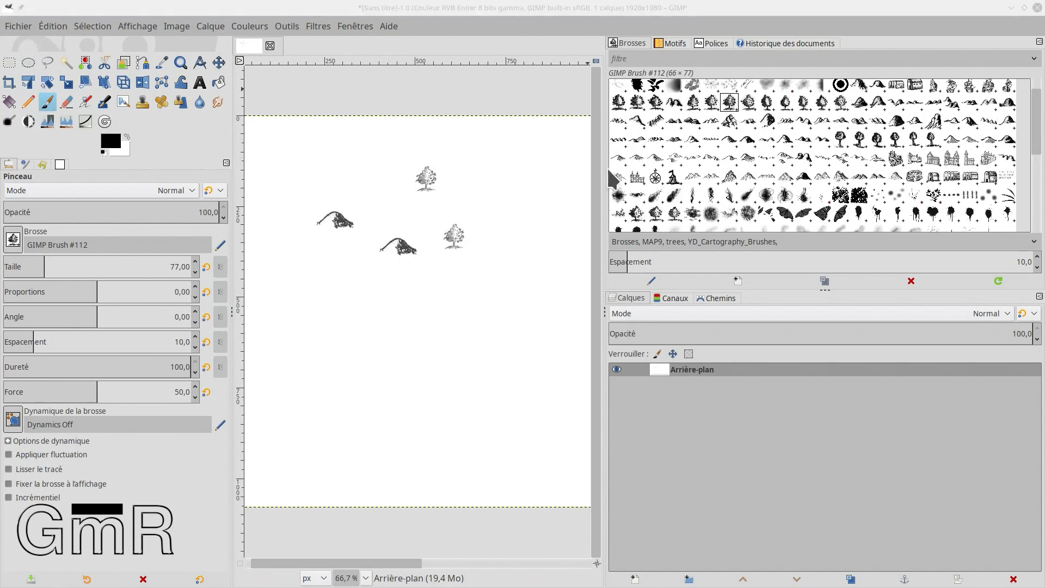
pyautogui.moveTo(604, 177)
pyautogui.mouseDown()
pyautogui.moveTo(770, 178)
pyautogui.moveTo(755, 177)
pyautogui.mouseUp()
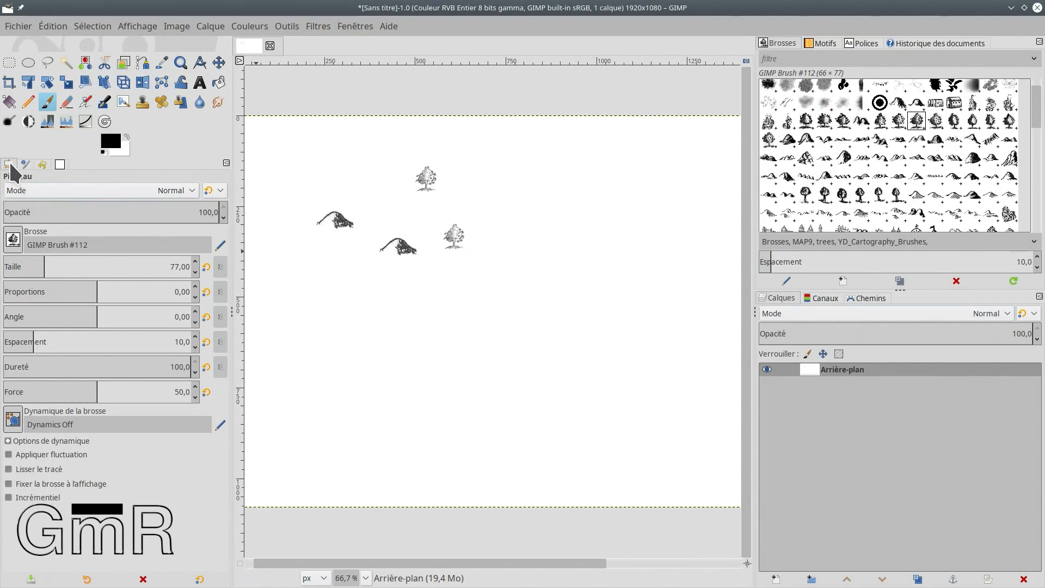
pyautogui.moveTo(9, 168); pyautogui.dragTo(782, 318)
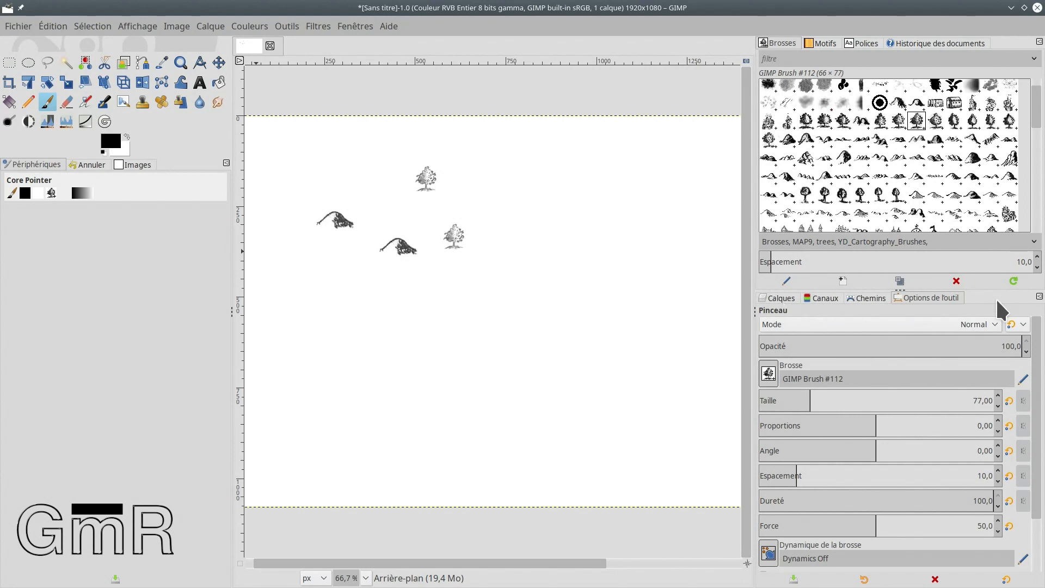
# - Move the Calques, Canaux and Chemins dialogs into the dock group that holds Brosses, placing Chemins between Calques and Canaux
pyautogui.click(778, 296)
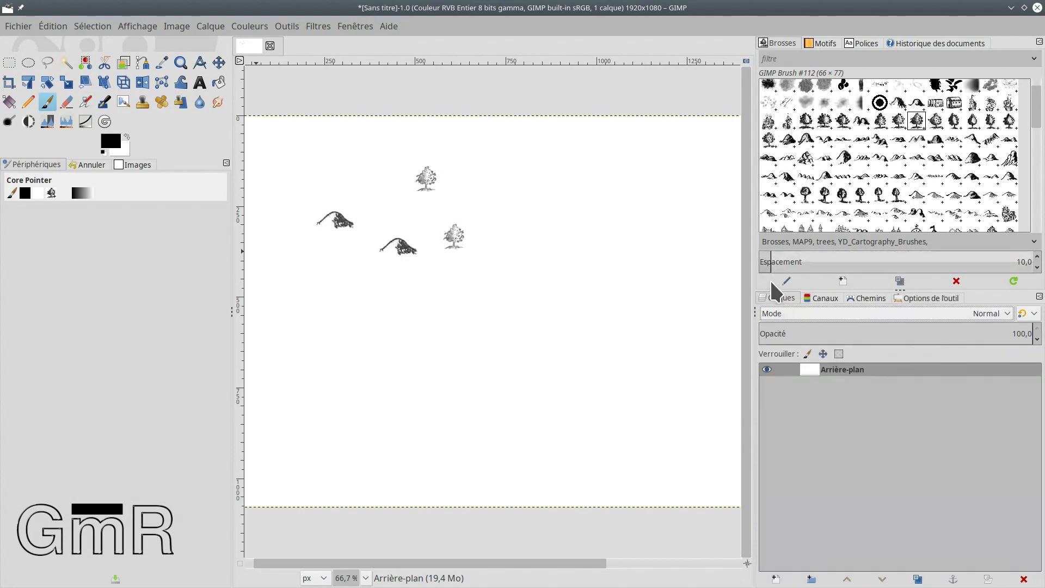
pyautogui.moveTo(777, 298)
pyautogui.mouseDown()
pyautogui.moveTo(765, 262)
pyautogui.moveTo(775, 44)
pyautogui.mouseUp()
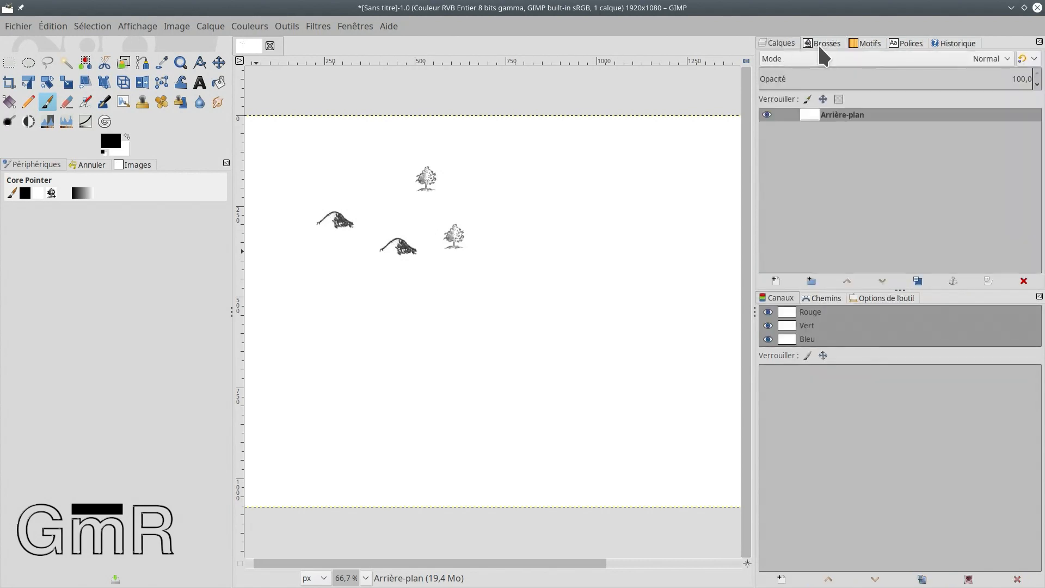
pyautogui.moveTo(780, 295); pyautogui.dragTo(815, 45)
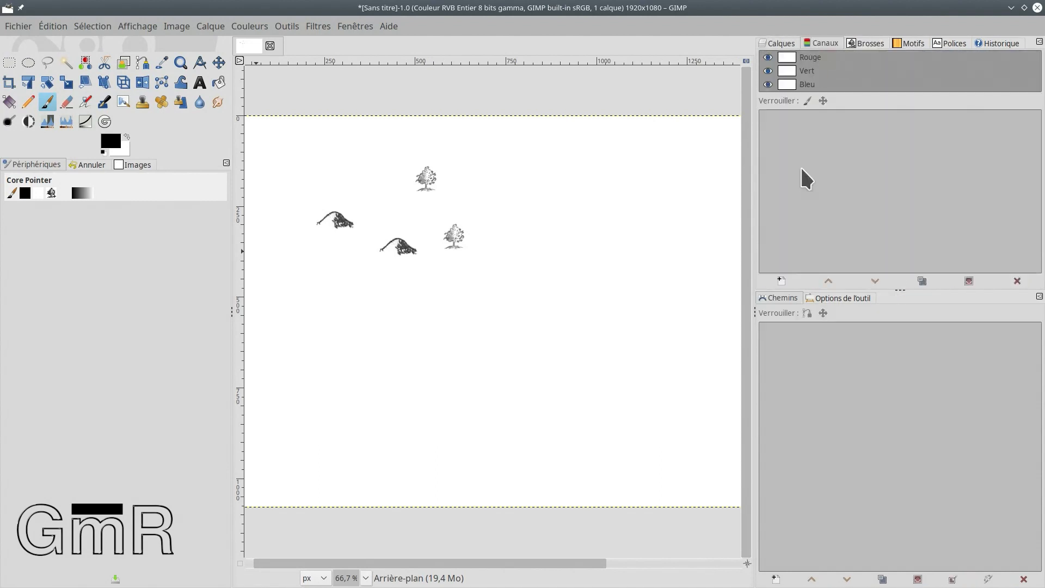
pyautogui.moveTo(769, 298)
pyautogui.mouseDown()
pyautogui.moveTo(838, 95)
pyautogui.moveTo(839, 43)
pyautogui.mouseUp()
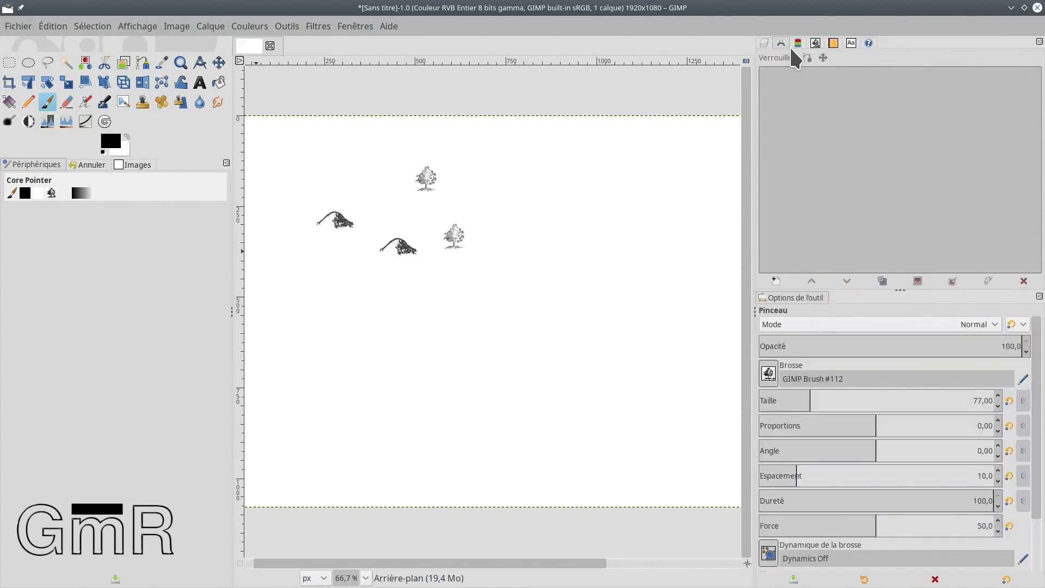
# - Move the Brosses, Motifs and Polices dialogs into the dock group beside Options de l'outil
pyautogui.moveTo(816, 42); pyautogui.dragTo(793, 313)
pyautogui.moveTo(806, 312); pyautogui.dragTo(841, 300)
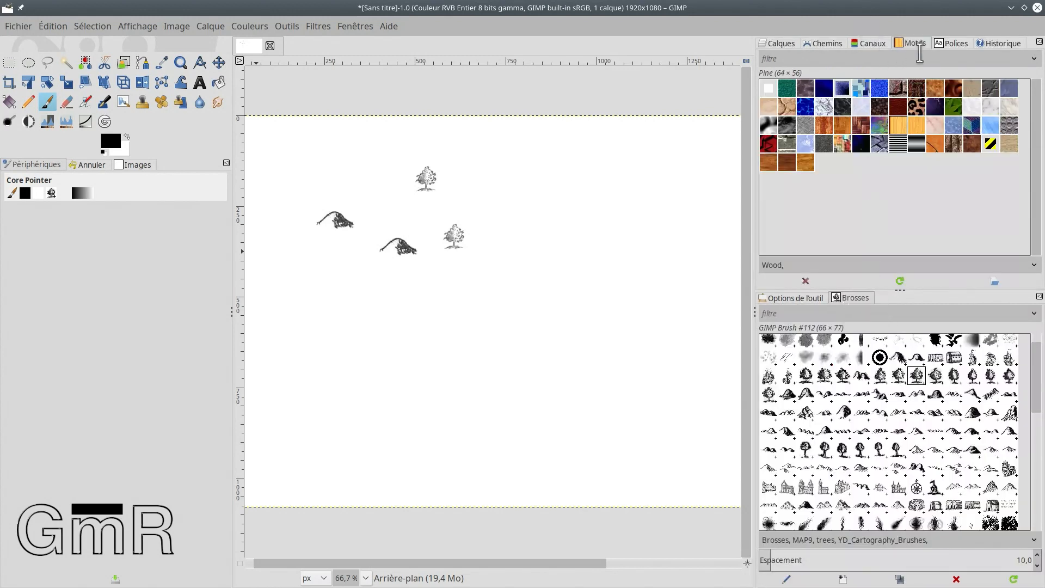
pyautogui.moveTo(917, 44); pyautogui.dragTo(896, 305)
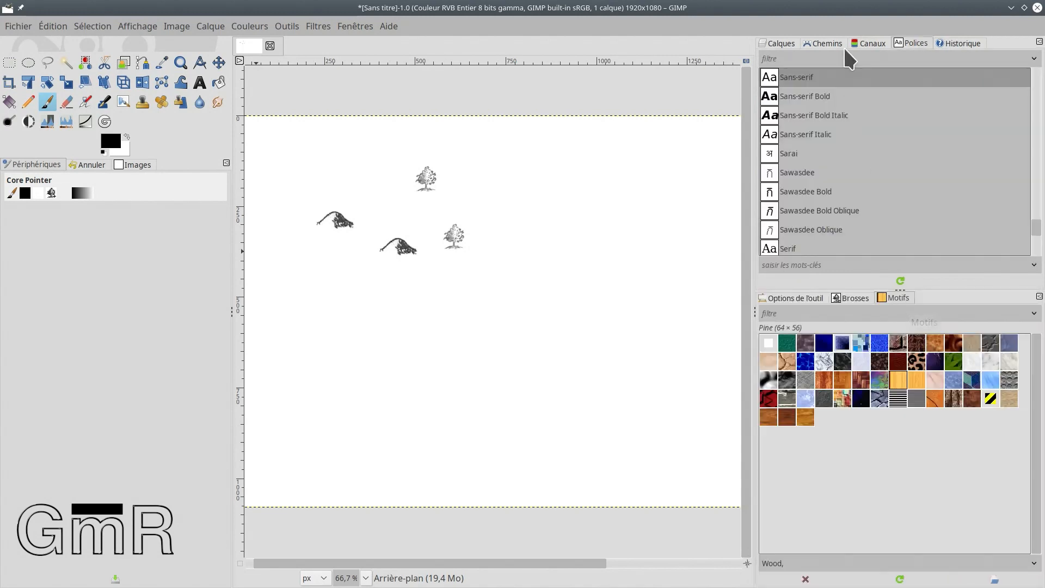
pyautogui.moveTo(918, 46); pyautogui.dragTo(942, 305)
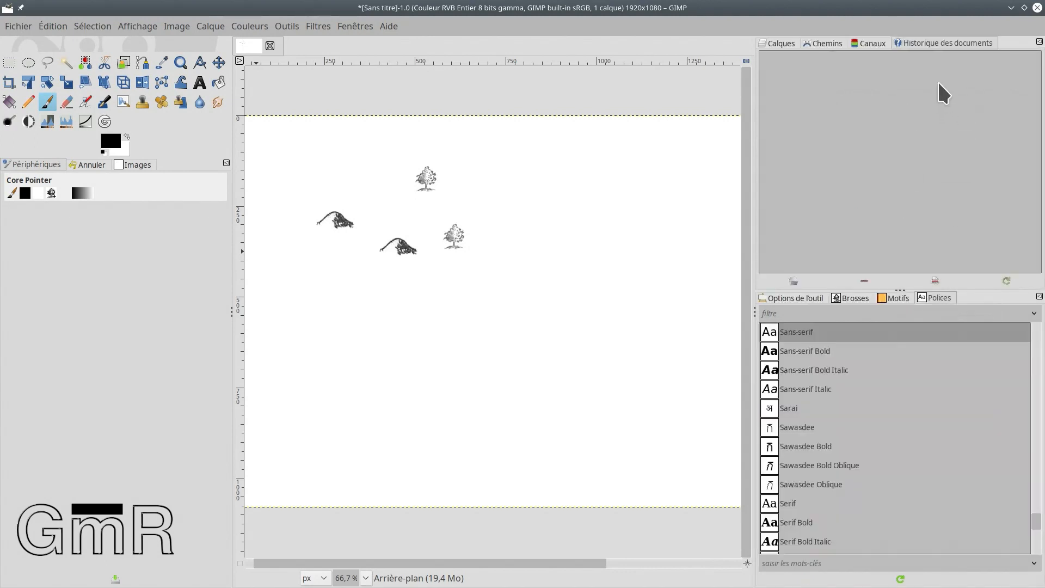
# - Review the rearranged Calques, Chemins, Canaux and Historique des documents dialogs, and point out Options de l'outil
pyautogui.click(773, 42)
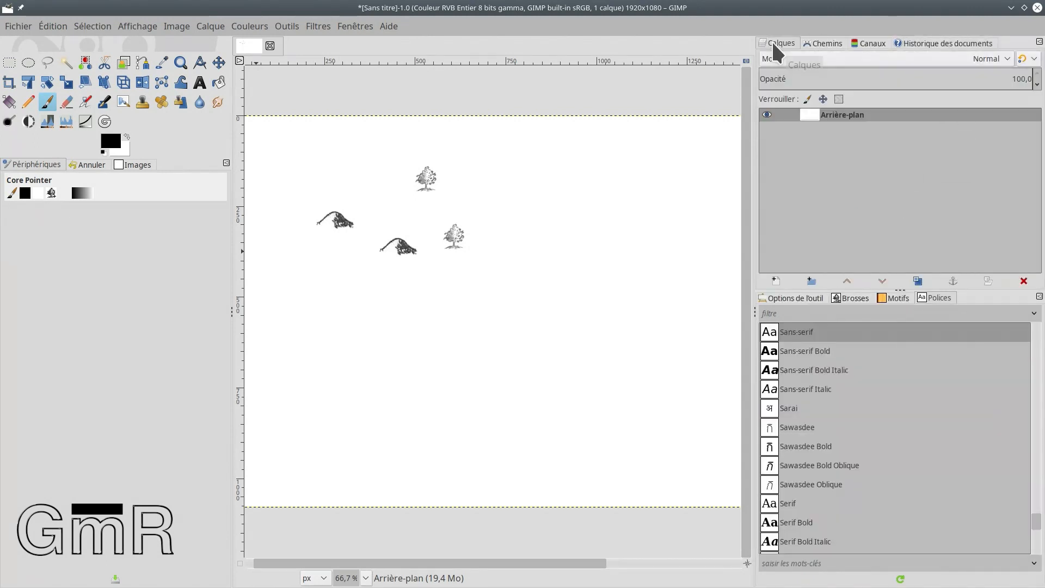
pyautogui.click(822, 43)
pyautogui.click(868, 43)
pyautogui.click(920, 43)
pyautogui.click(792, 294)
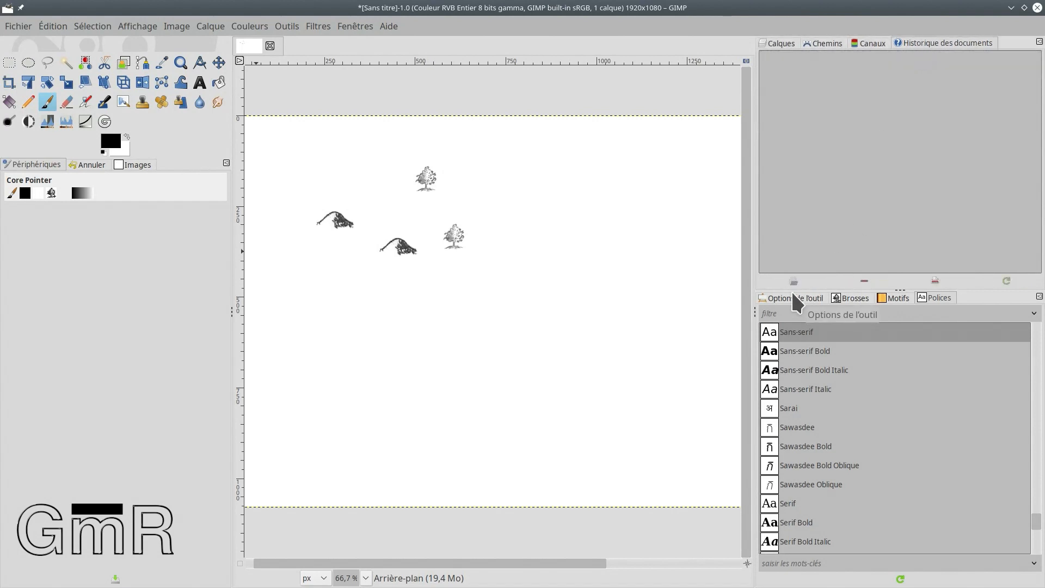
# - Review the Brosses, Motifs and Polices dialogs in the lower dock group, ending on Options de l'outil
pyautogui.click(848, 299)
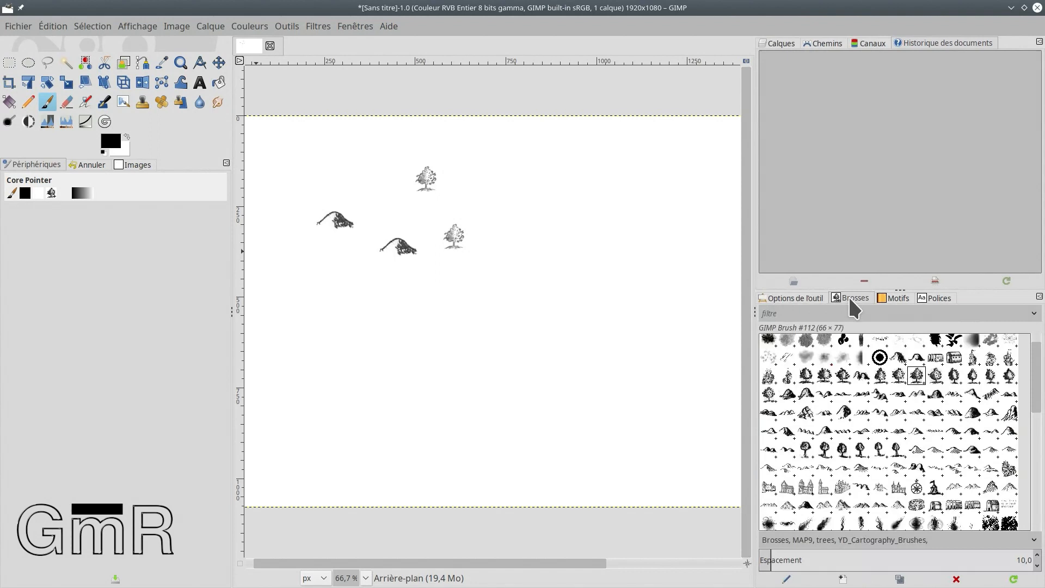
pyautogui.click(895, 298)
pyautogui.click(929, 299)
pyautogui.click(793, 298)
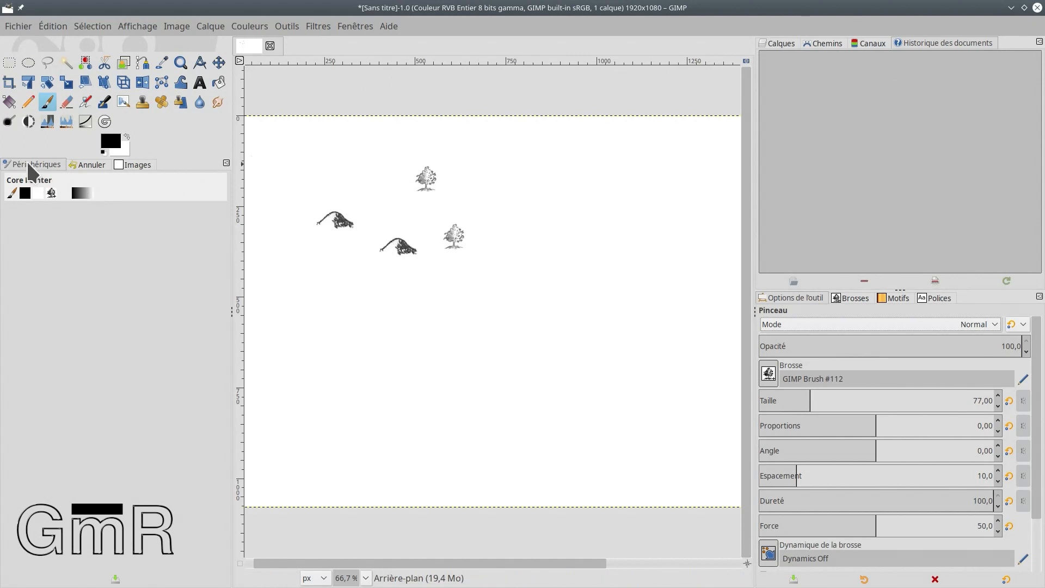
# - Move the Périphériques dialog to the end of the Calques dock group, and place Historique d'annulation directly after Calques
pyautogui.moveTo(25, 161); pyautogui.dragTo(991, 63)
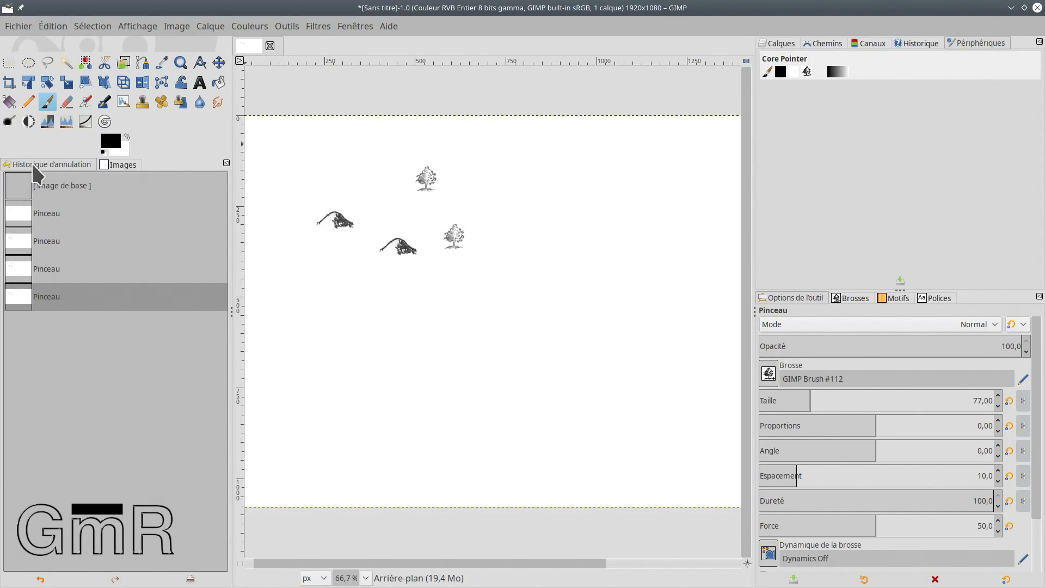
pyautogui.moveTo(40, 166); pyautogui.dragTo(812, 42)
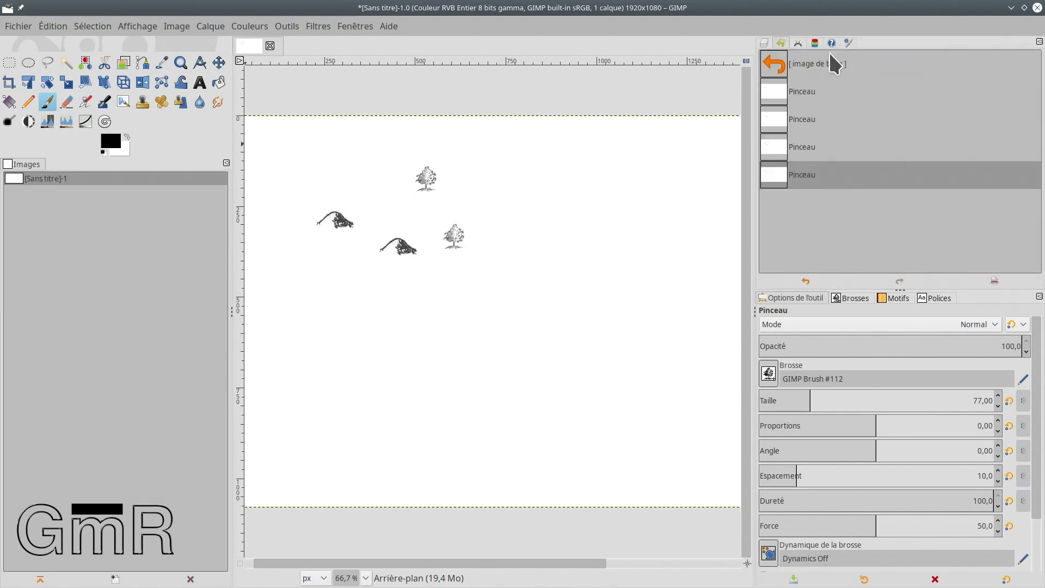
pyautogui.click(772, 43)
pyautogui.click(781, 43)
pyautogui.click(766, 43)
pyautogui.click(781, 43)
# - Move the Images dialog out of the toolbox dock to the end of the Calques dock group, after Périphériques
pyautogui.moveTo(23, 162); pyautogui.dragTo(880, 42)
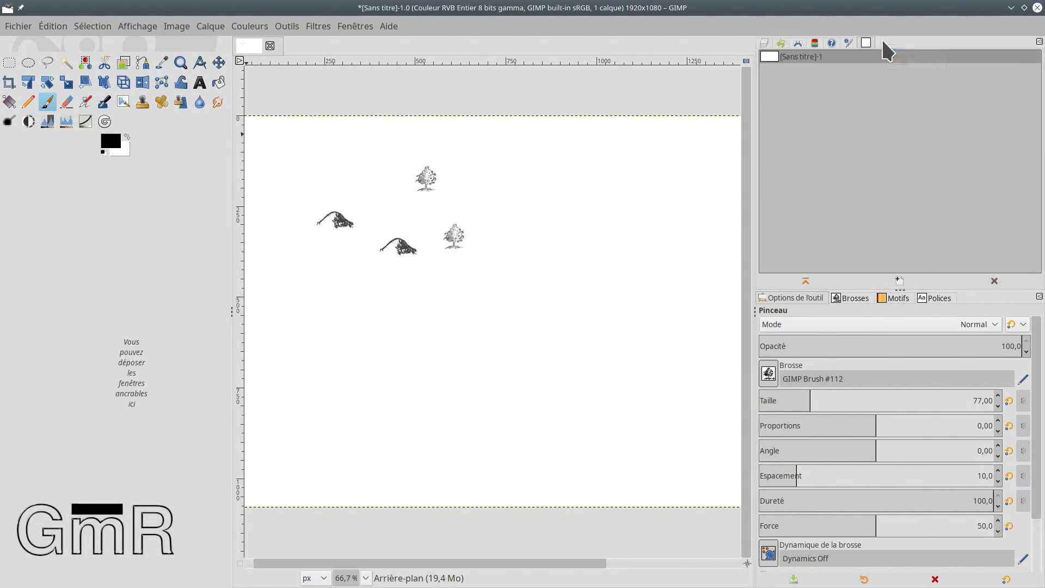
pyautogui.click(782, 43)
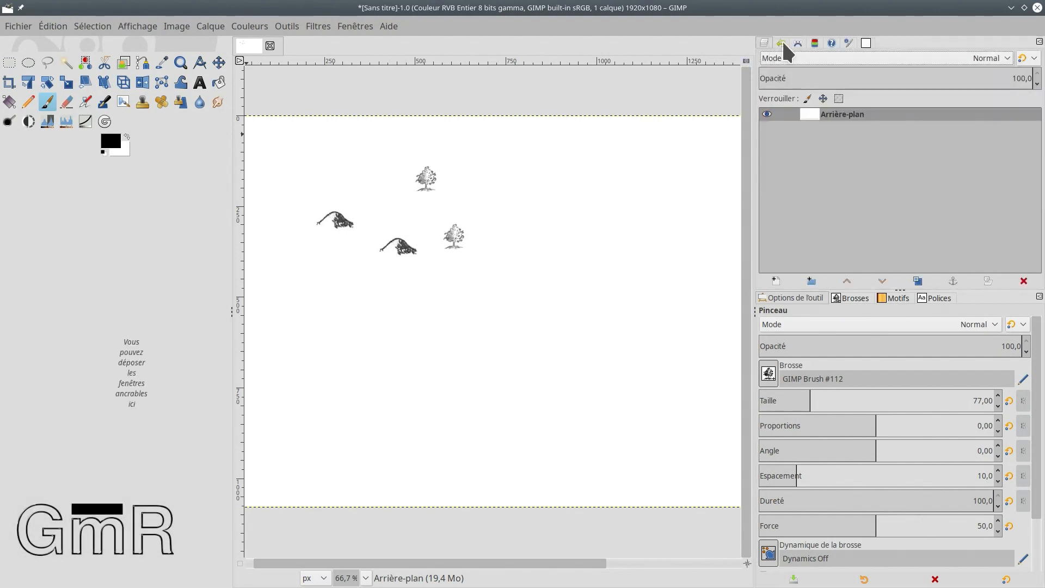
pyautogui.click(866, 43)
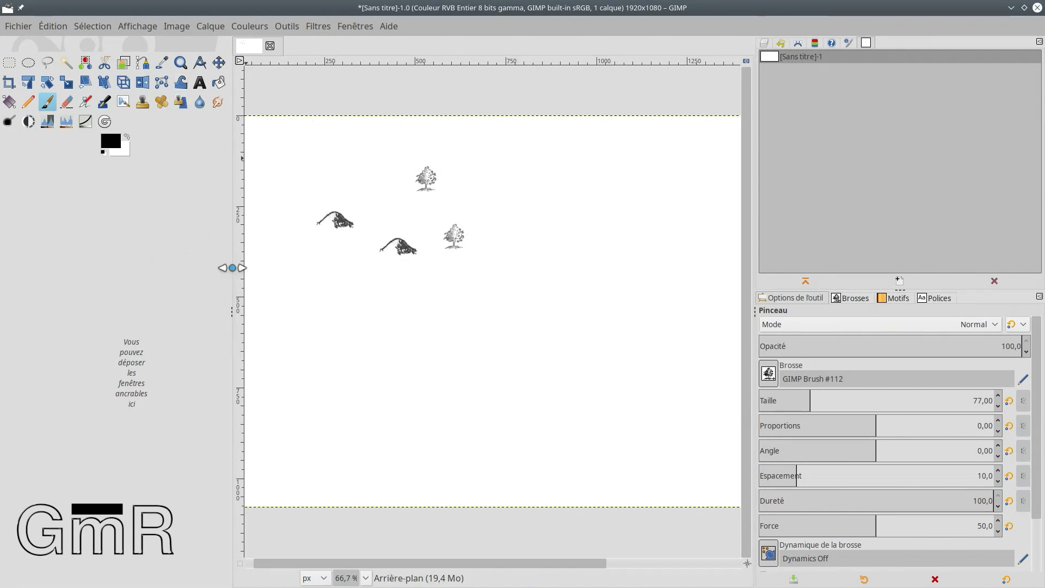
# - Narrow the toolbox to two columns of tools and reduce the width of the dialog docks to enlarge the canvas area
pyautogui.moveTo(232, 268); pyautogui.dragTo(48, 276)
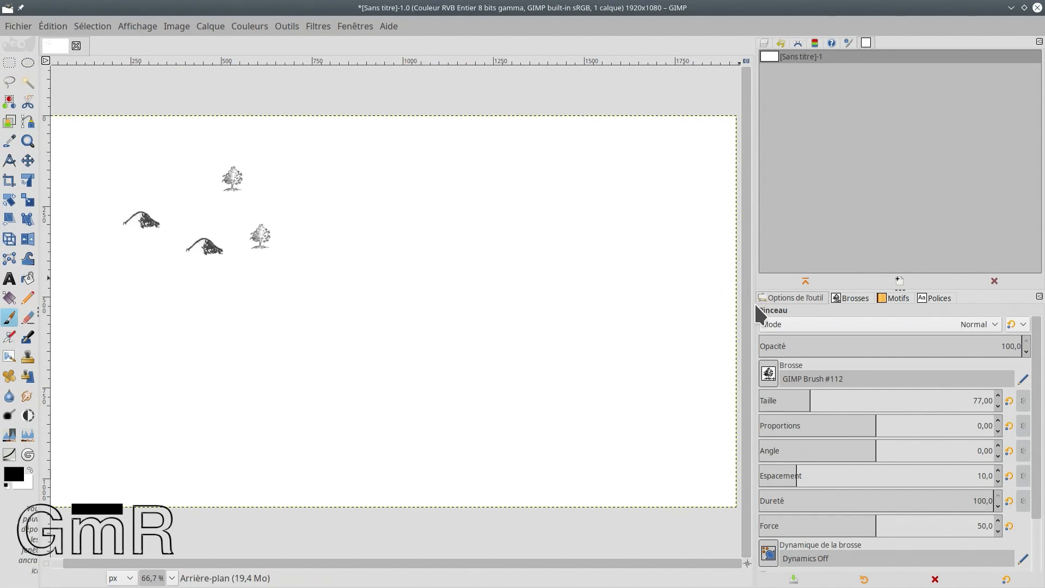
pyautogui.moveTo(755, 313); pyautogui.dragTo(814, 313)
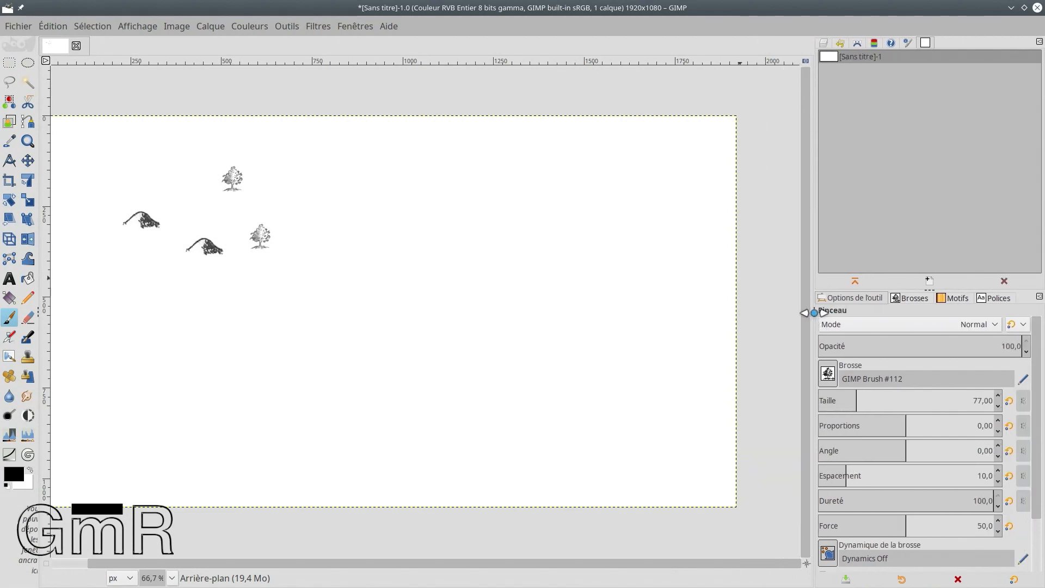
# - Add the Palettes dialog to the dock group that holds Calques and Images, and display the Polices dialog in the lower group
pyautogui.click(1039, 42)
pyautogui.moveTo(919, 46)
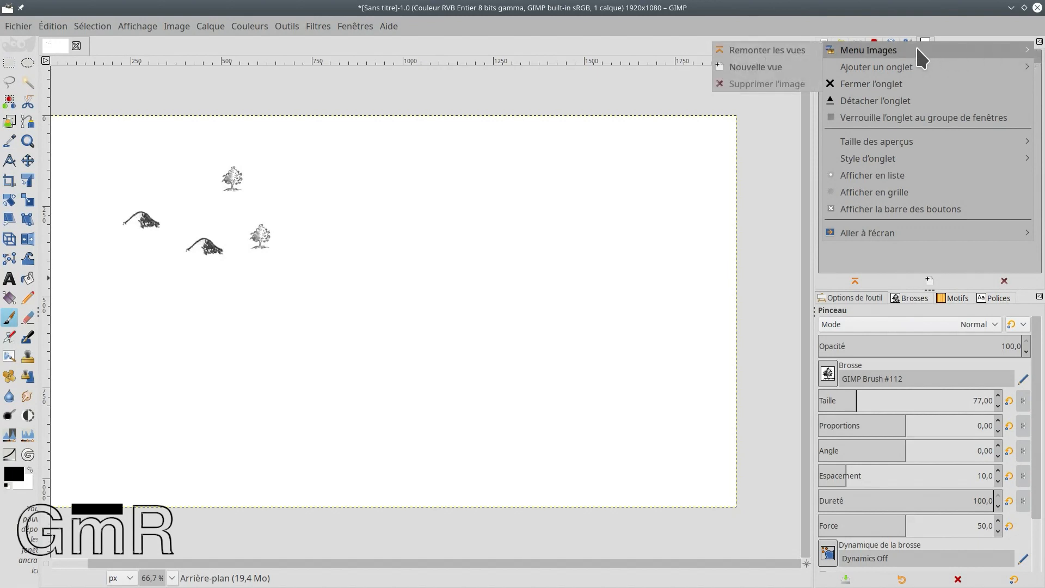
pyautogui.moveTo(902, 65)
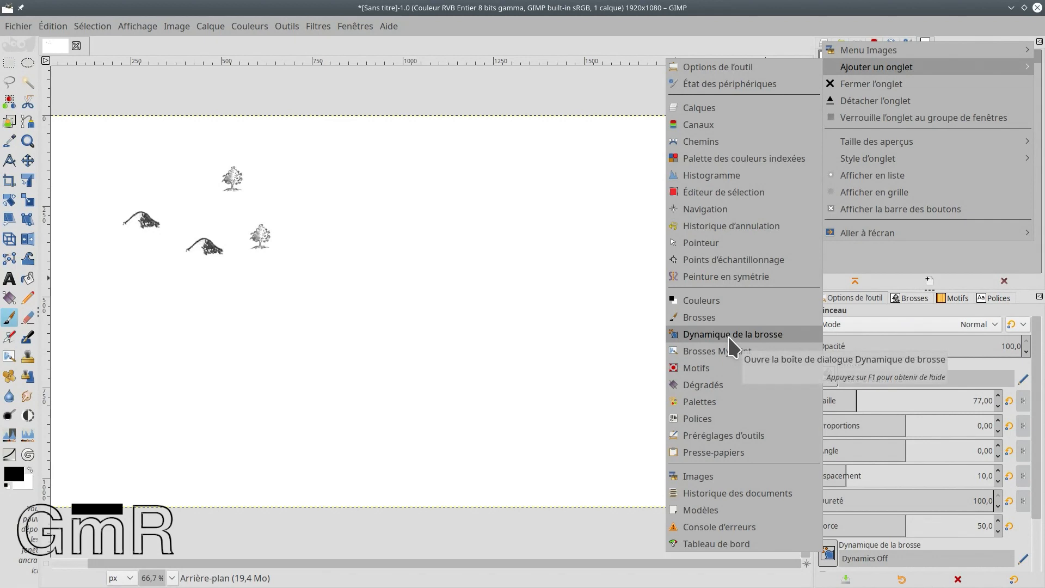
pyautogui.click(714, 400)
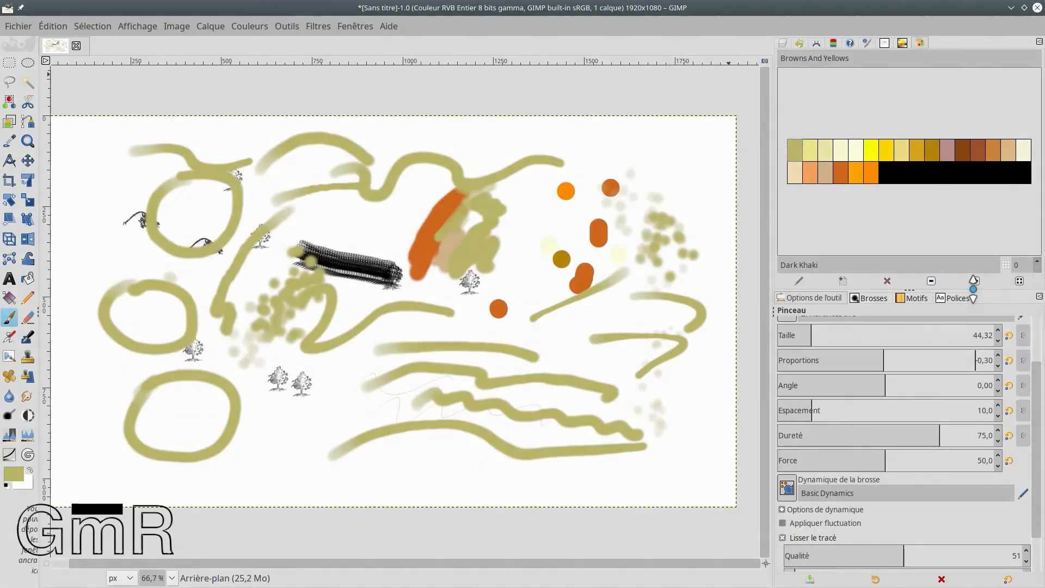
pyautogui.click(966, 297)
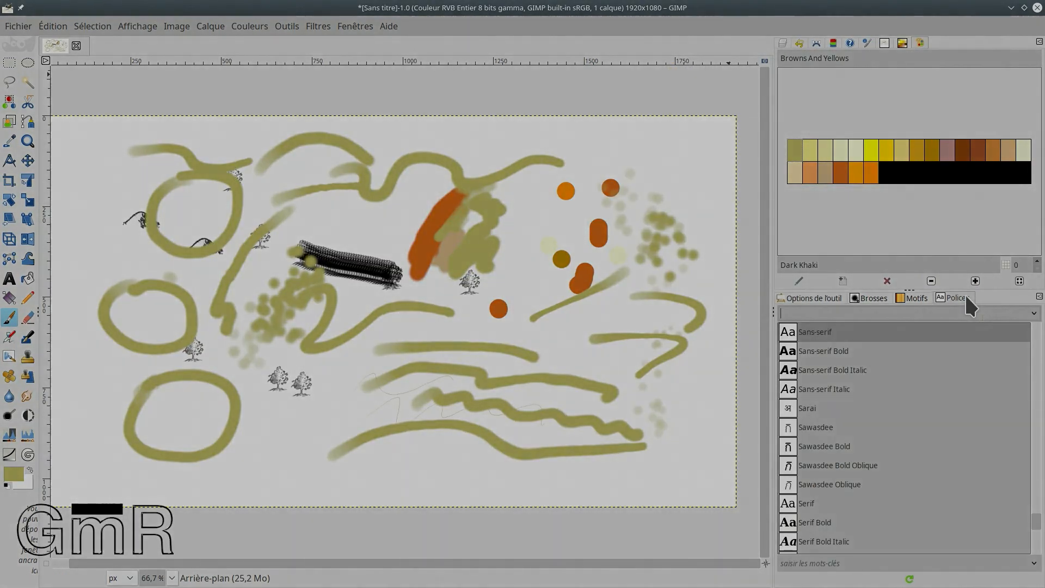